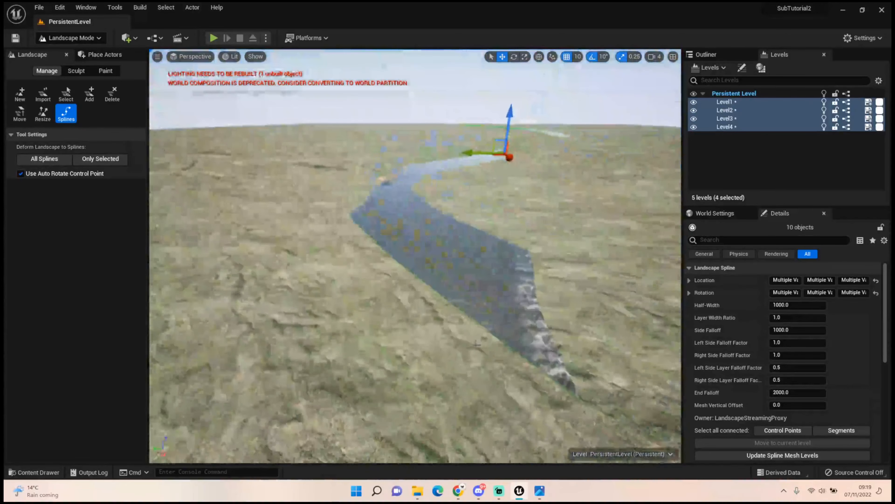
Flatten the terrain overlapping the river with the Flatten sculpt tool, exposing the water's full width into the distance
left_click(83, 71)
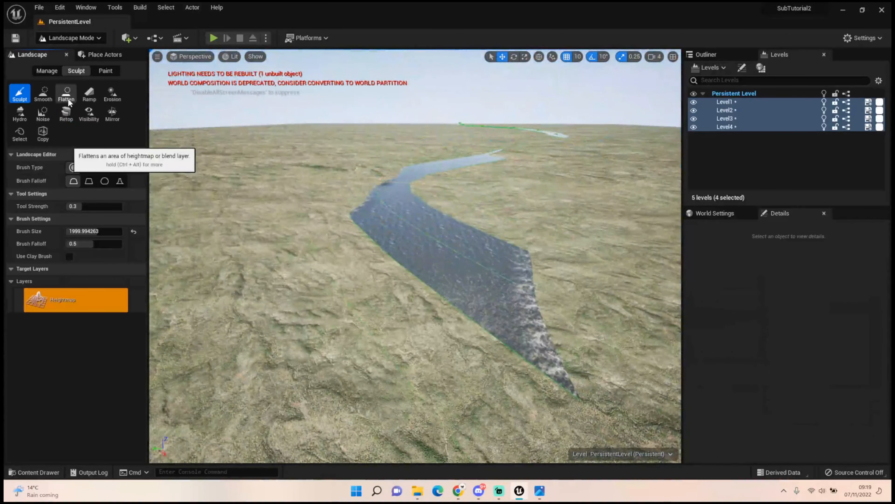
left_click(66, 98)
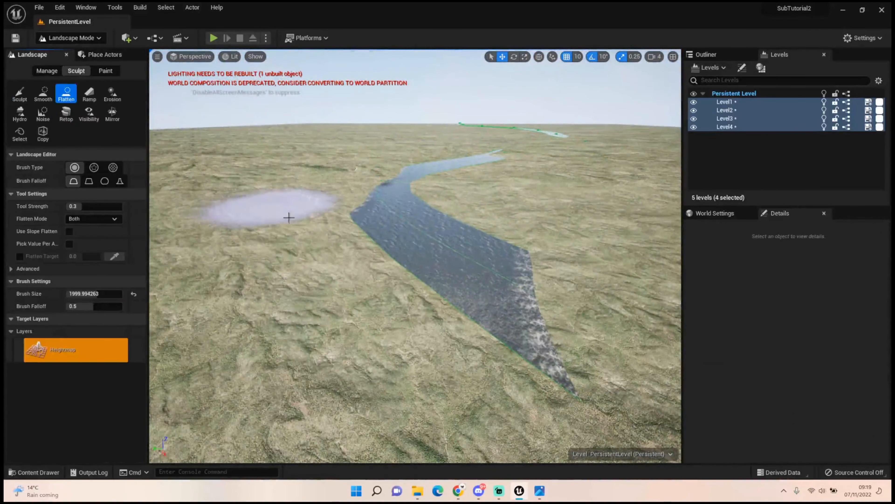
left_click_drag(436, 275, 500, 314)
right_click_drag(500, 314, 577, 328)
mouse_move(578, 328)
left_mouse_down()
mouse_move(449, 291)
mouse_move(545, 237)
left_mouse_up()
right_click_drag(544, 237, 483, 254)
mouse_move(482, 254)
left_mouse_down()
mouse_move(444, 218)
mouse_move(498, 184)
left_mouse_up()
right_click_drag(498, 183, 492, 186)
mouse_move(492, 186)
left_mouse_down()
mouse_move(335, 196)
mouse_move(314, 173)
mouse_move(346, 143)
mouse_move(391, 131)
left_mouse_up()
left_click_drag(483, 109, 527, 95)
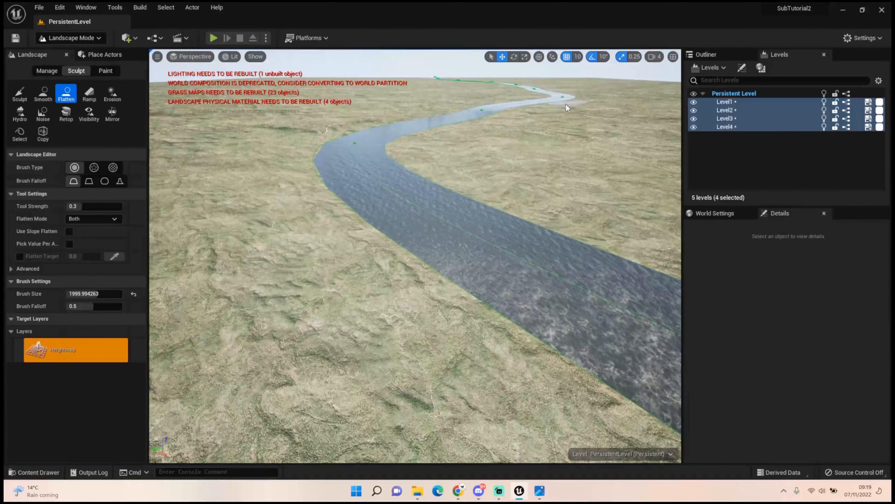
Flatten the terrain along the river banks, from the far bend back to the near end by the landscape edge
mouse_move(197, 124)
left_mouse_down()
mouse_move(266, 152)
mouse_move(256, 214)
mouse_move(270, 153)
mouse_move(288, 138)
mouse_move(352, 120)
left_mouse_up()
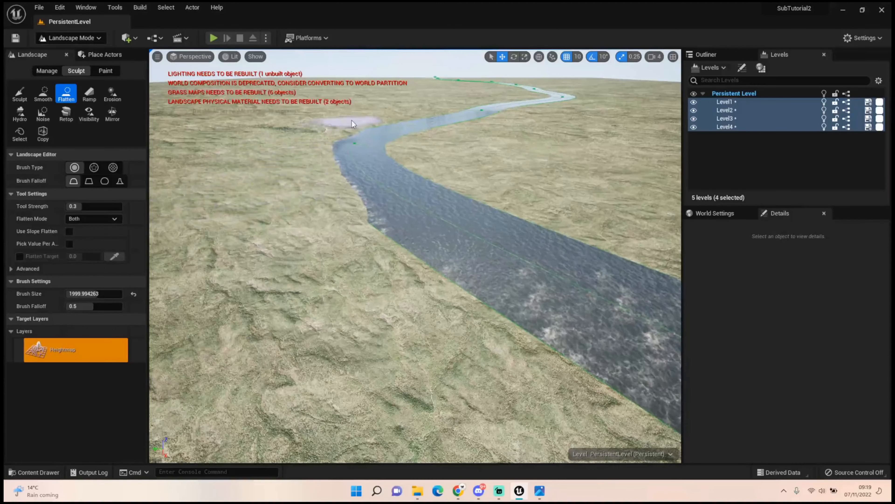
mouse_move(583, 154)
left_mouse_down()
mouse_move(442, 142)
mouse_move(500, 119)
mouse_move(532, 118)
mouse_move(481, 146)
mouse_move(489, 166)
mouse_move(572, 194)
left_mouse_up()
right_click_drag(572, 194, 635, 212)
mouse_move(455, 140)
left_mouse_down()
mouse_move(517, 153)
mouse_move(447, 145)
mouse_move(481, 152)
mouse_move(431, 128)
left_mouse_up()
right_click_drag(431, 127, 511, 124)
mouse_move(436, 120)
left_mouse_down()
mouse_move(450, 132)
mouse_move(506, 129)
mouse_move(399, 153)
left_mouse_up()
right_click_drag(398, 154, 185, 126)
right_click_drag(441, 132, 328, 149)
left_click_drag(328, 149, 311, 212)
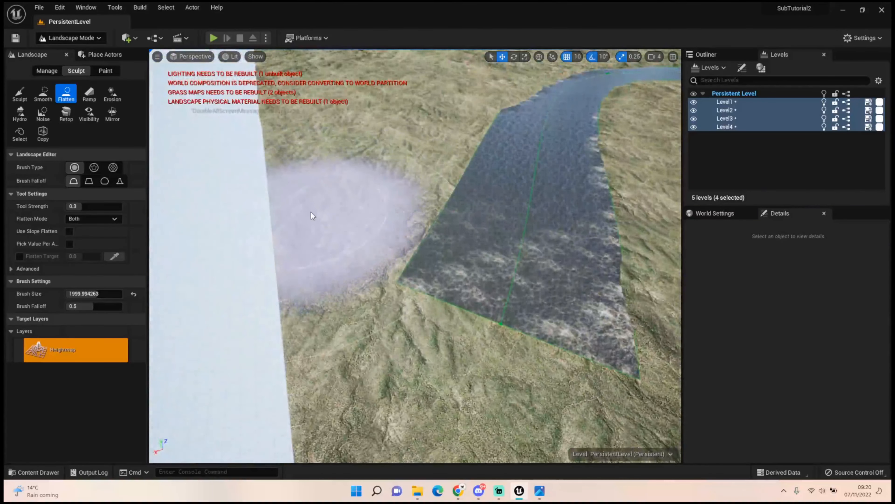
mouse_move(397, 62)
left_mouse_down()
mouse_move(384, 107)
mouse_move(395, 117)
mouse_move(427, 88)
mouse_move(349, 196)
mouse_move(333, 186)
mouse_move(322, 72)
mouse_move(294, 176)
left_mouse_up()
right_click_drag(294, 176, 353, 145)
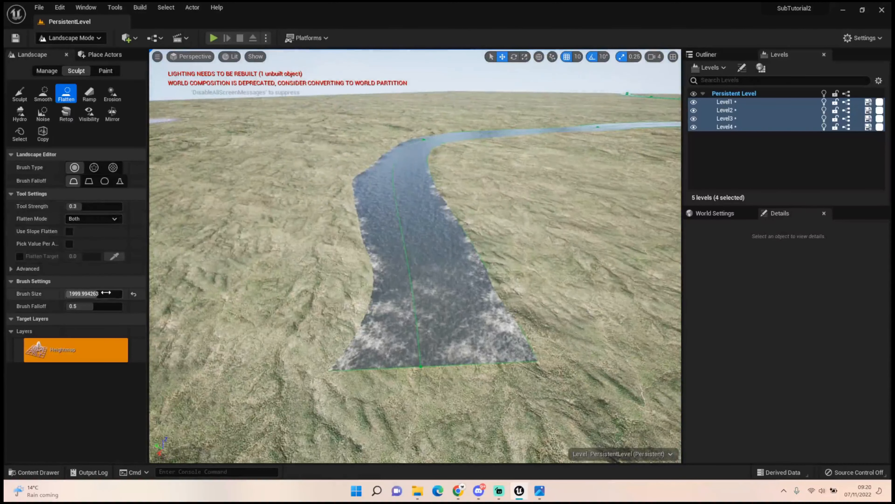
Reduce the Flatten brush size to about 1104 and smooth out the left bank from the near end to the bend
left_click_drag(90, 294, 84, 294)
mouse_move(395, 316)
left_mouse_down()
mouse_move(435, 327)
mouse_move(406, 254)
mouse_move(391, 168)
left_mouse_up()
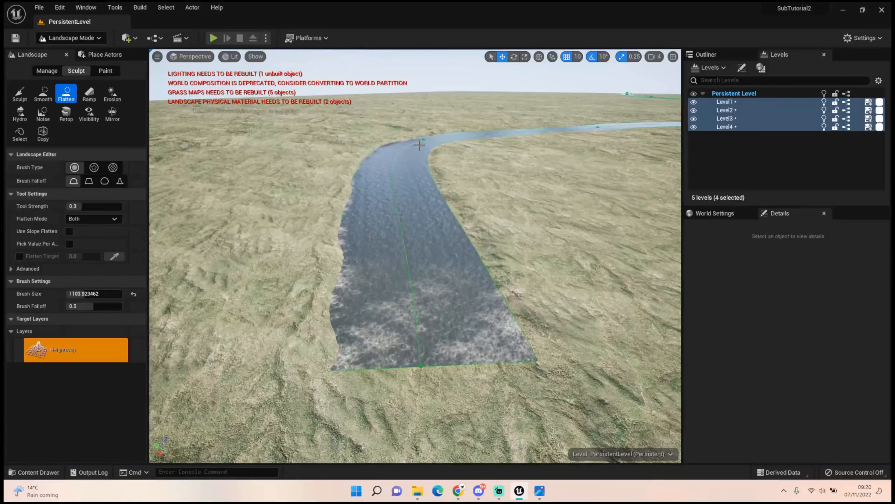
right_click_drag(413, 148, 389, 141)
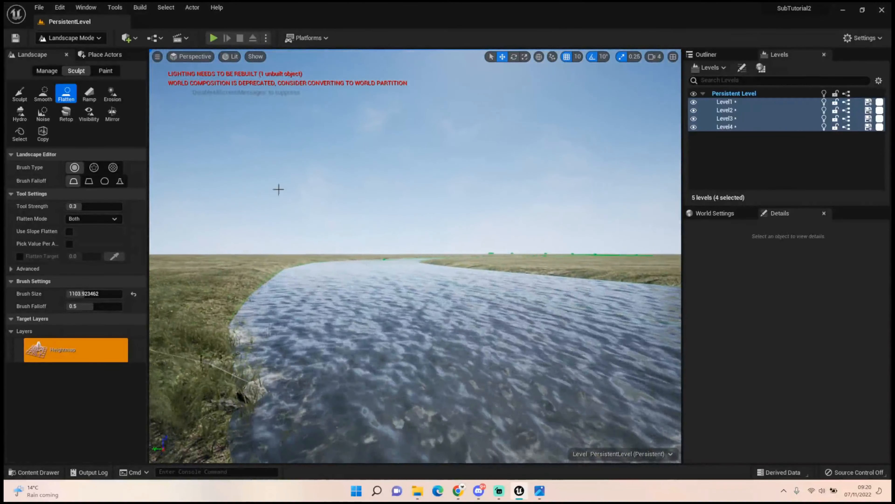
Switch to Foliage mode and place single instances of cedar trees on the river's right bank
left_click(70, 38)
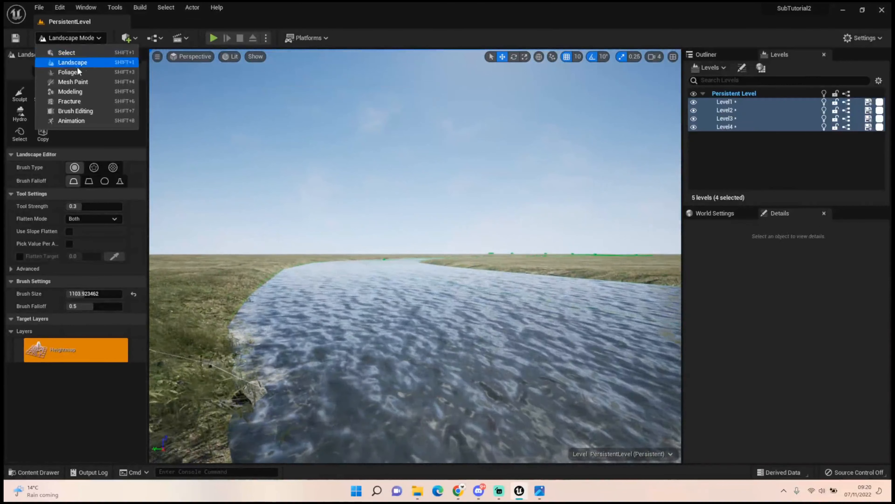
left_click(70, 74)
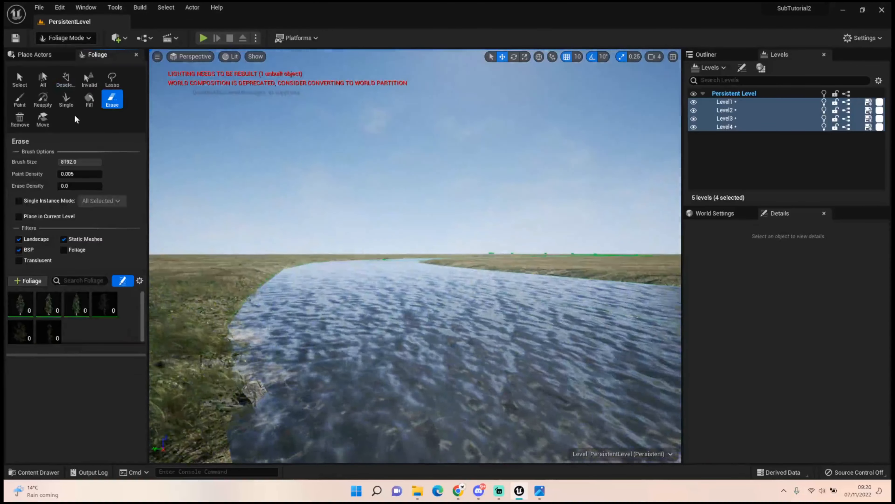
left_click(71, 102)
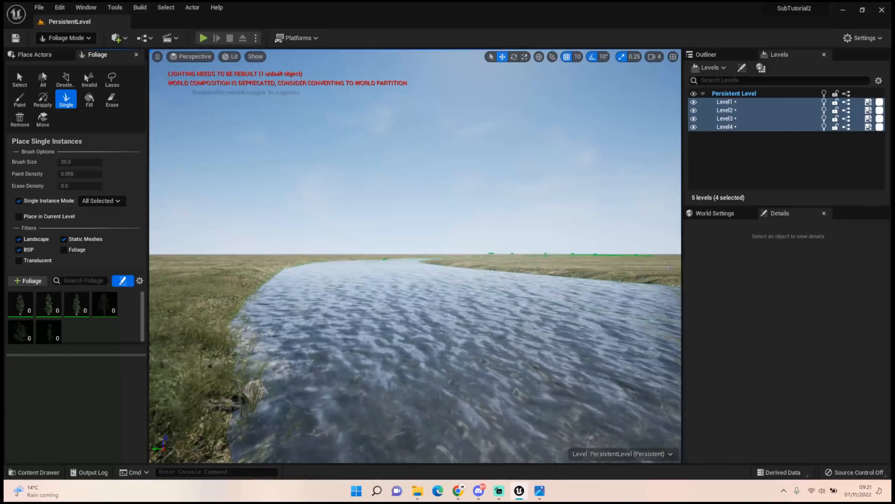
left_click(658, 267)
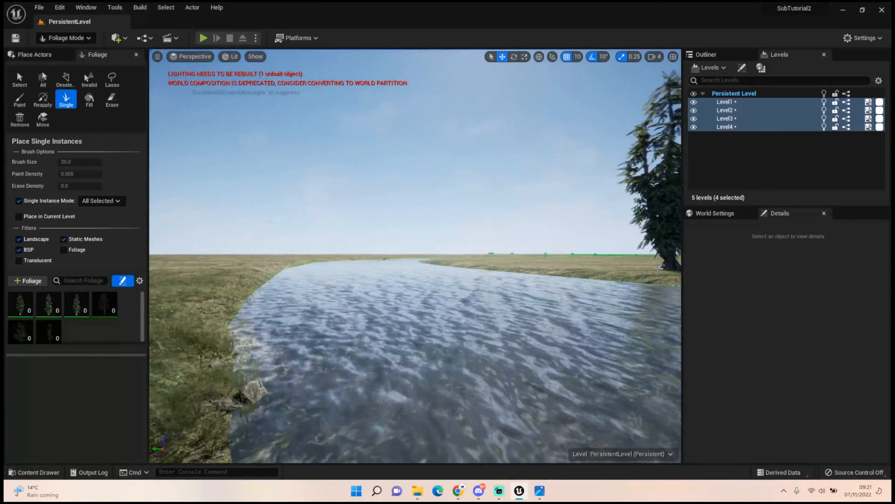
left_click(637, 266)
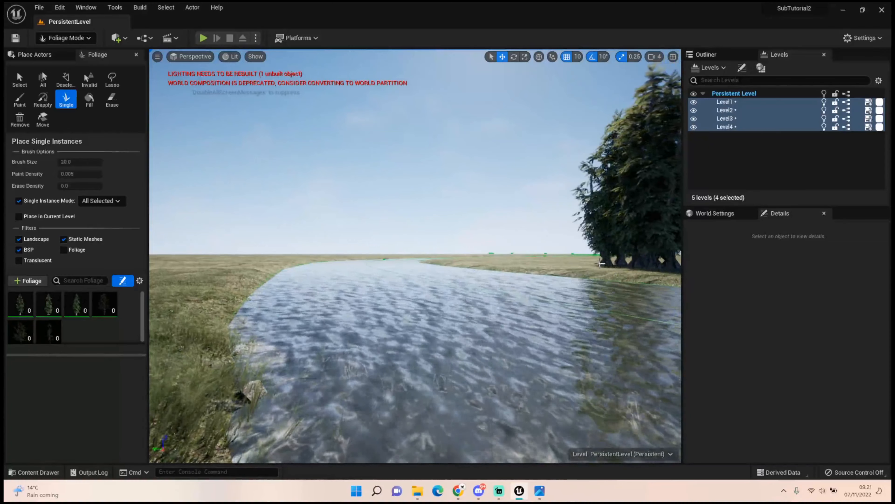
Extend the cedar group with more single trees in a row along the right bank, heading up the river
right_click_drag(610, 261, 634, 287)
key("w")
key("s")
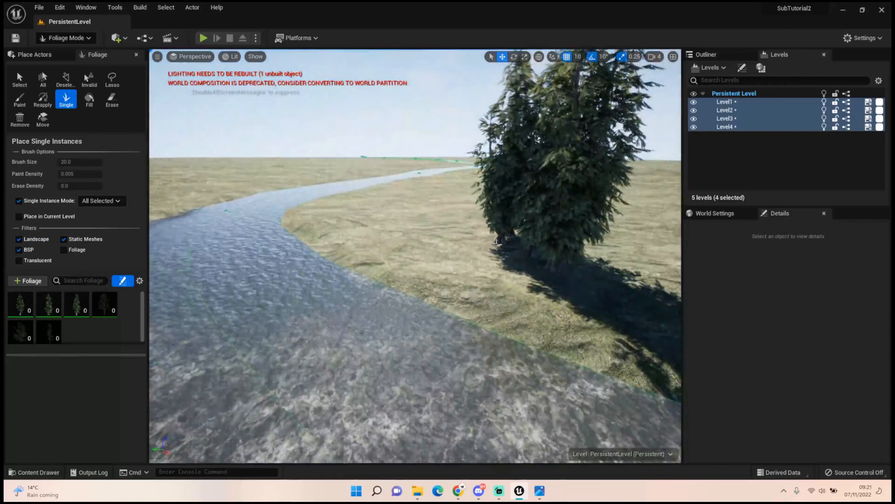
left_click(489, 242)
left_click(470, 234)
left_click(469, 233)
left_click(466, 232)
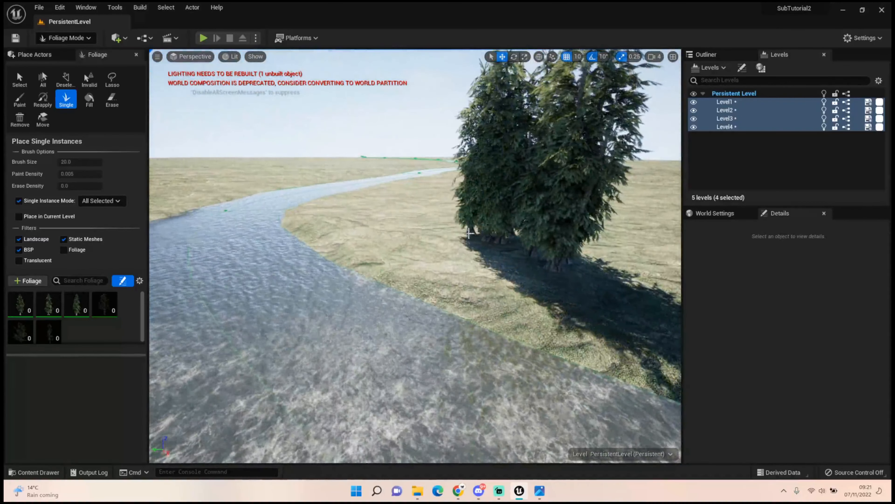
left_click(459, 230)
left_click(444, 225)
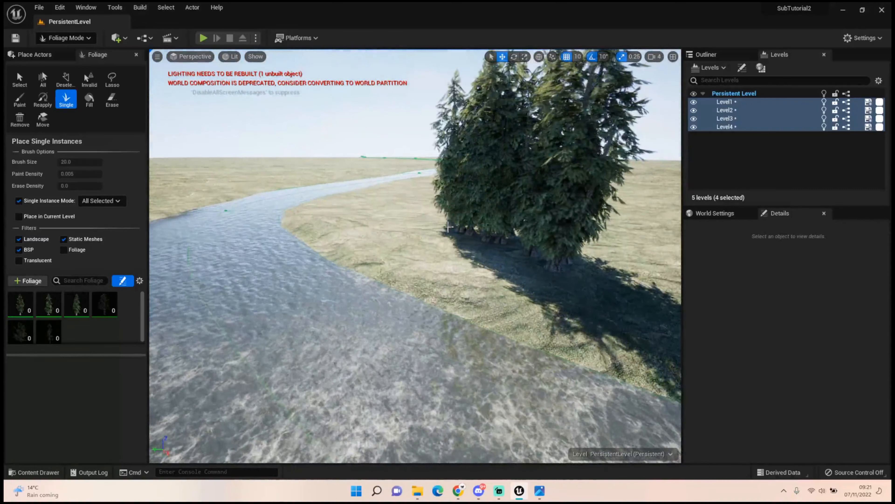
left_click(434, 222)
left_click(426, 219)
left_click(419, 219)
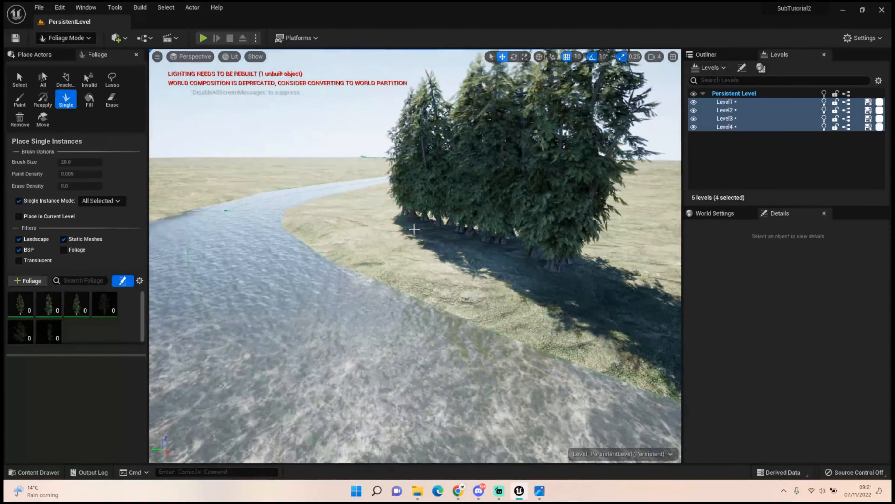
Fill the tree row with more cedars so it forms a dense wall along the right bank
right_click_drag(430, 234, 431, 287)
key("w")
key("s")
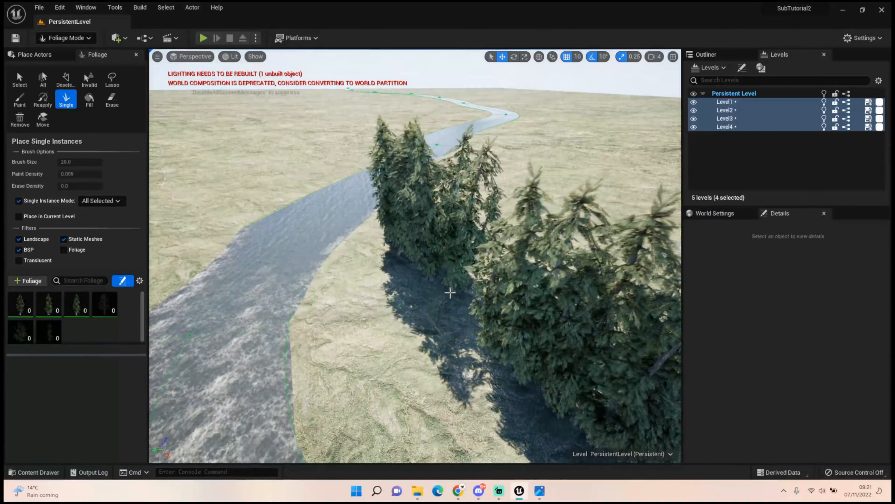
right_click_drag(474, 326, 418, 212)
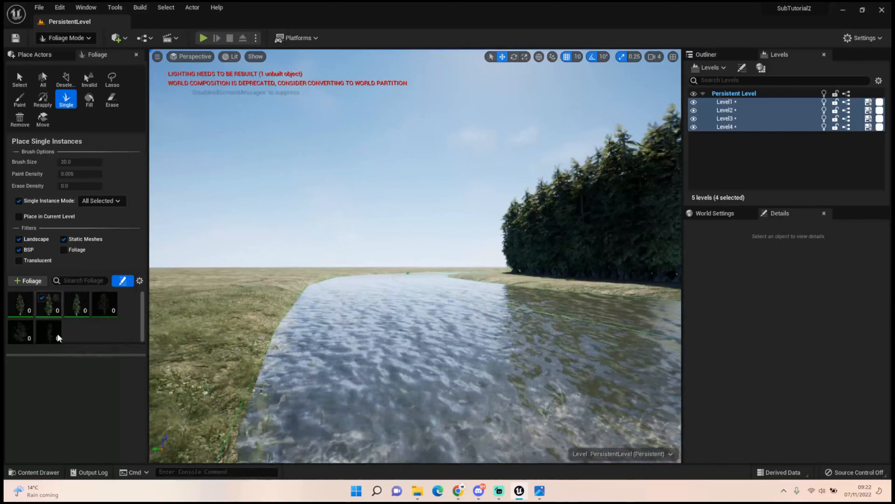
Open the Brushify bush meshes folder Meshes/Foliage/Bushes/GenericBush in the project content
left_click(31, 471)
left_click(191, 342)
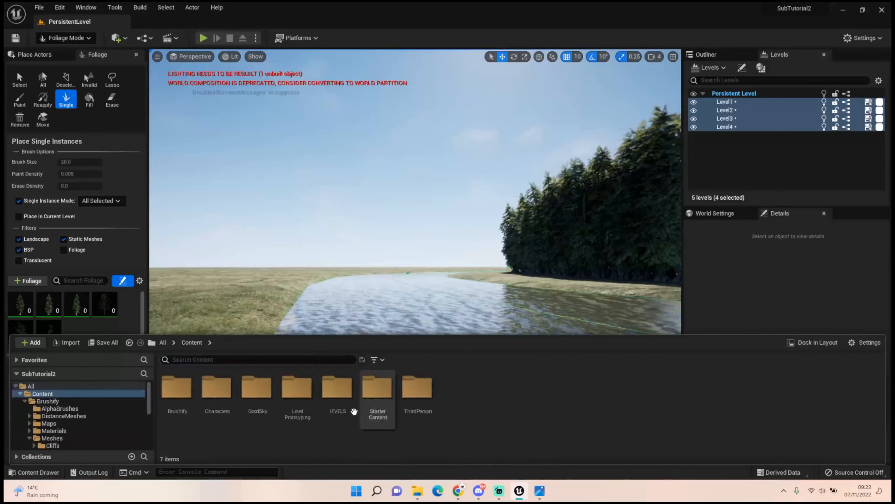
double_click(178, 390)
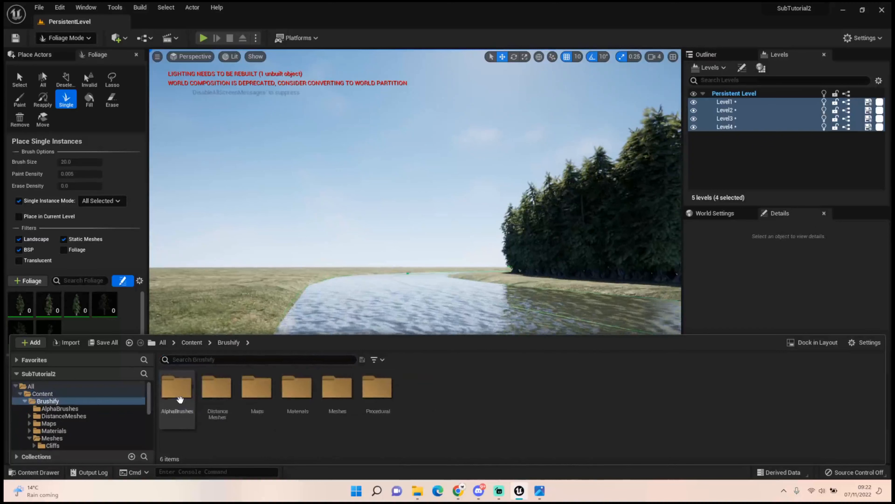
double_click(337, 396)
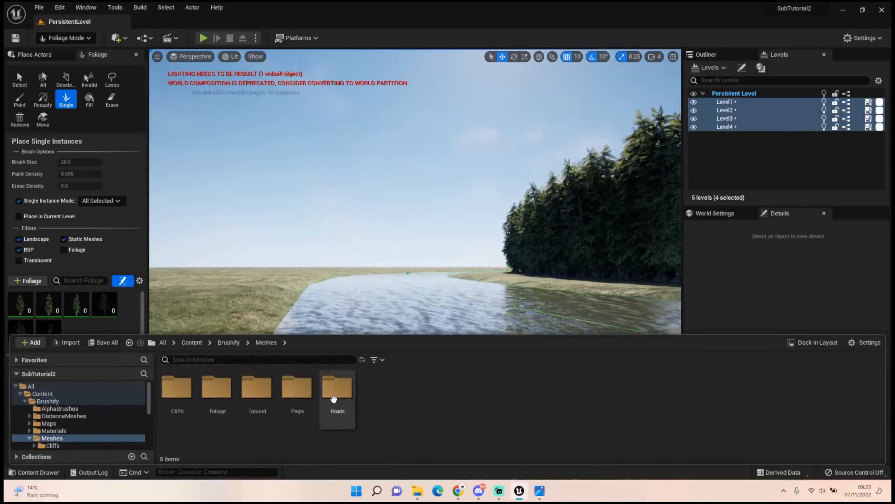
double_click(216, 391)
double_click(176, 395)
double_click(178, 402)
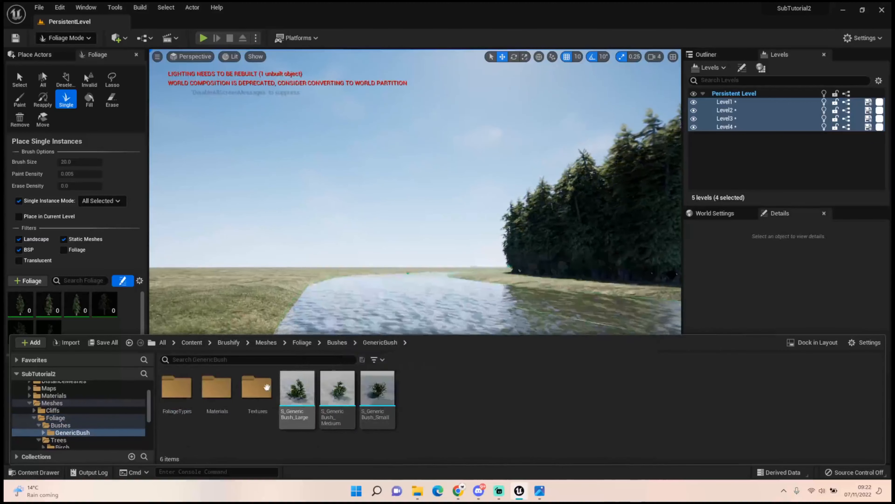
Add the S_GenericBush_Large, S_GenericBush_Medium and S_GenericBush_Small meshes to the foliage palette
left_click(298, 398)
left_click(336, 404, "ctrl")
left_click(378, 401, "ctrl")
left_click_drag(92, 330, 92, 338)
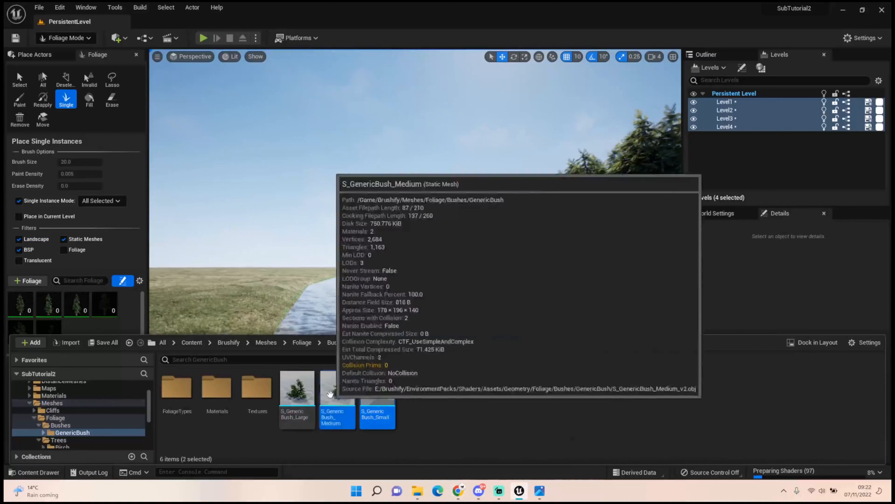
left_click_drag(302, 393, 102, 327)
left_click(484, 340)
left_click(484, 340)
left_click(485, 341)
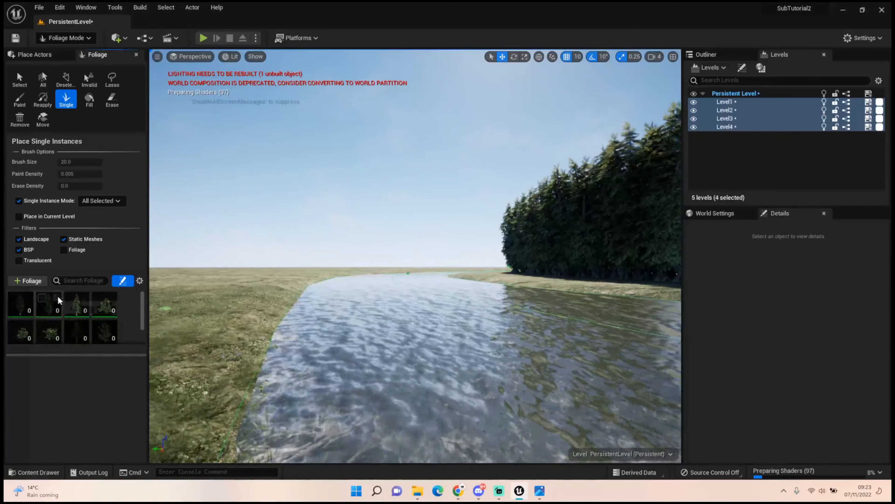
Place generic bushes along the base of the cedar row on the right bank to fill the gaps between trunks
key("w")
right_click_drag(516, 280, 547, 288)
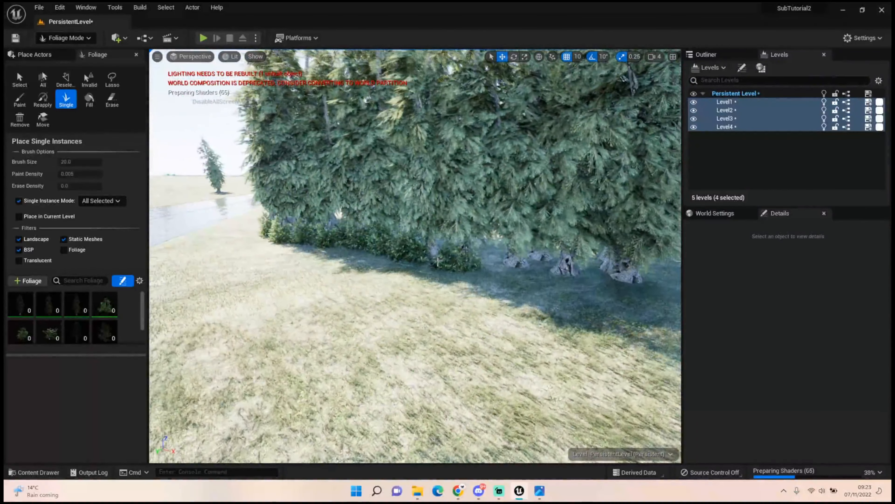
right_click_drag(582, 292, 659, 296)
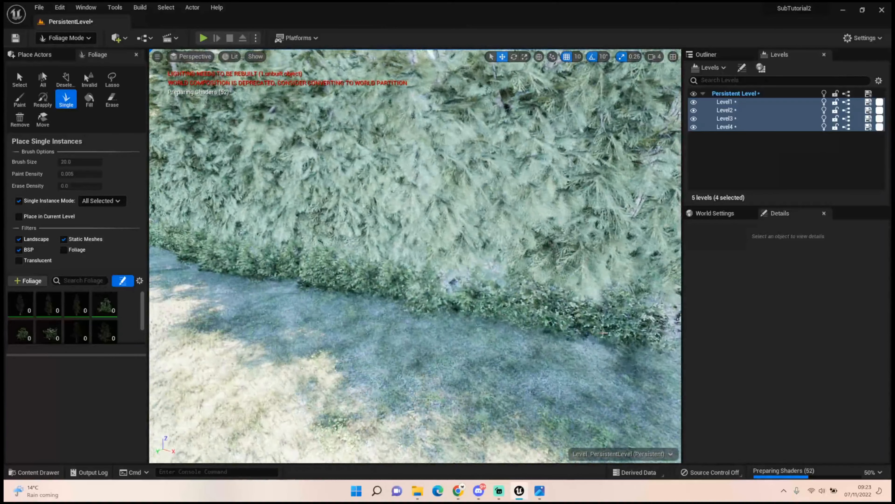
right_click_drag(415, 256, 543, 252)
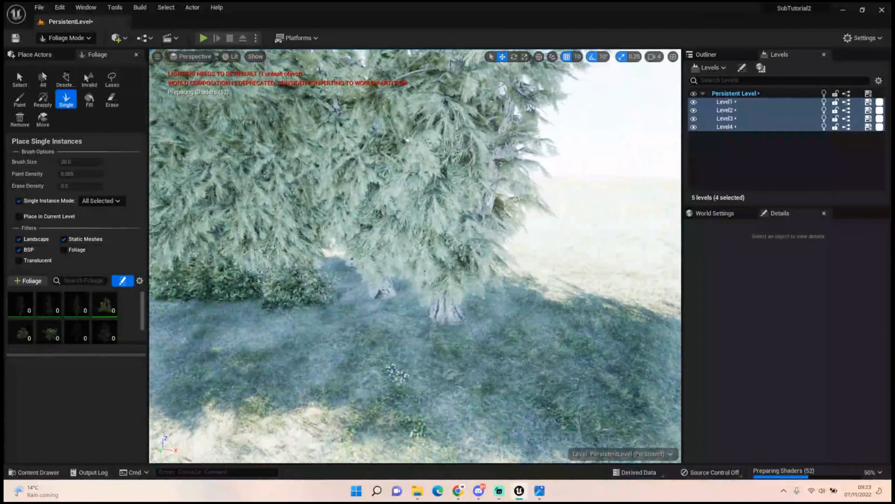
right_click_drag(416, 256, 353, 252)
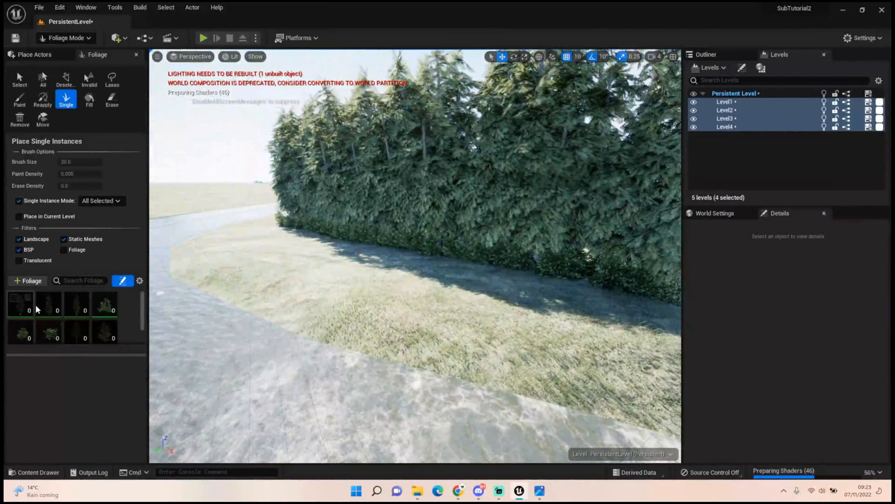
Select the S_Cedar_Small foliage type and set its minimum and maximum Scale X to 0.5
left_click(76, 310)
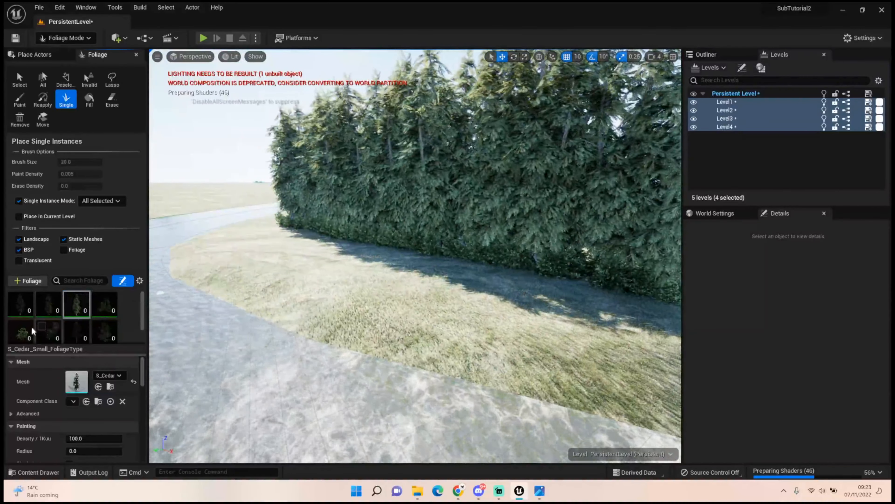
scroll(95, 423, "down", 2)
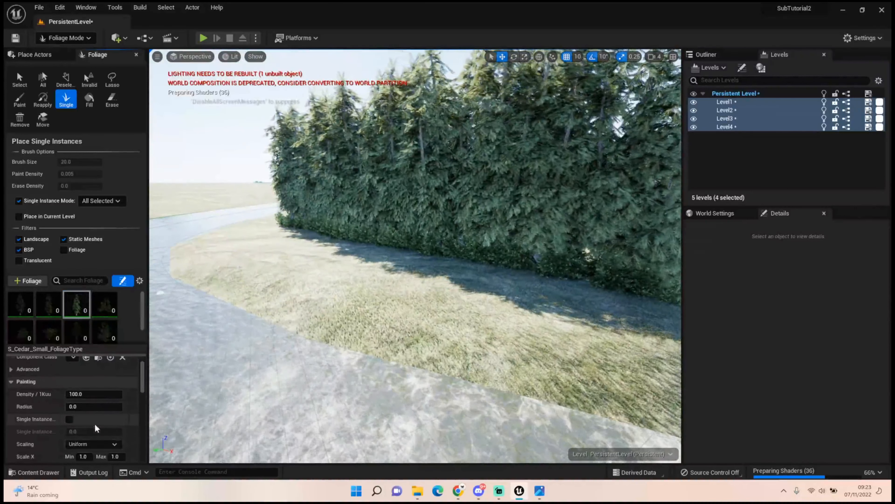
scroll(93, 419, "down", 1)
left_click(86, 426)
type("0.")
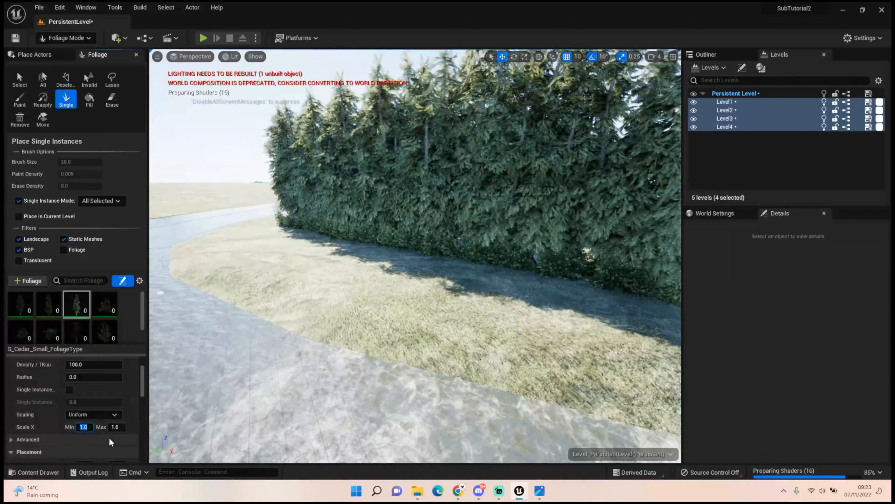
type("5")
key("Tab")
type("0.5")
key("Tab")
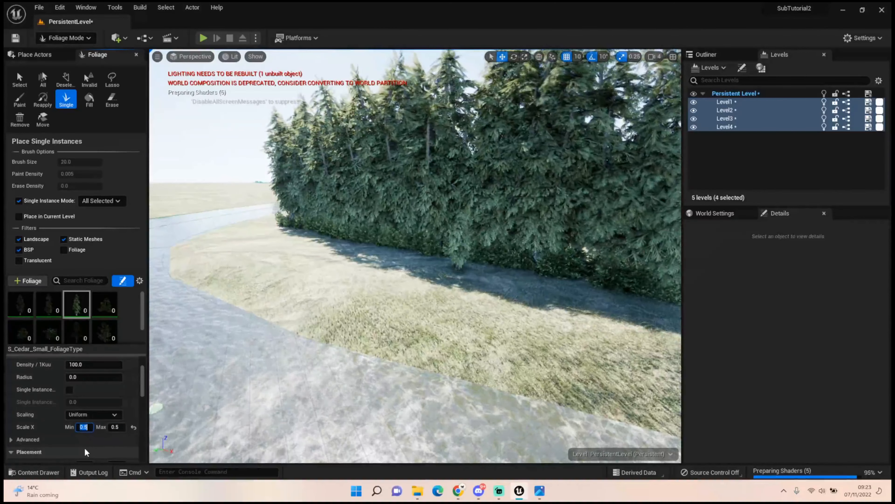
Set the minimum and maximum Scale X of S_Cedar_Small to 0.75
type("0.75")
key("Tab")
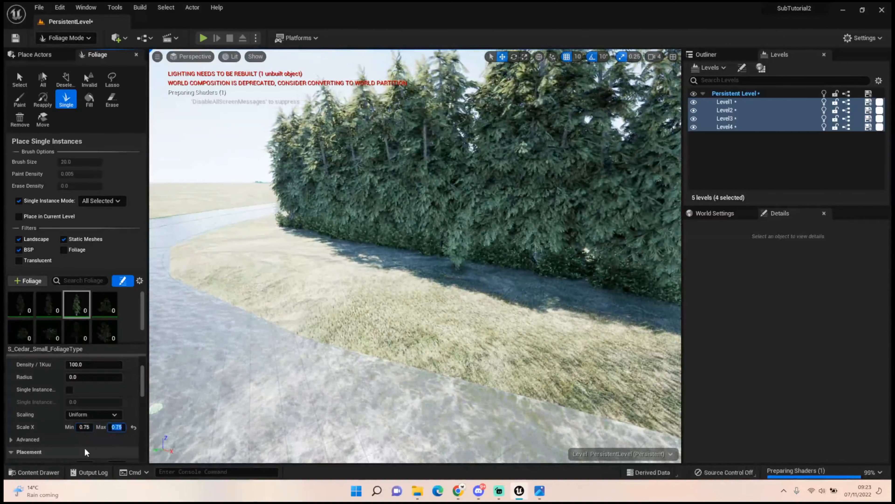
type("0.75")
key("Tab")
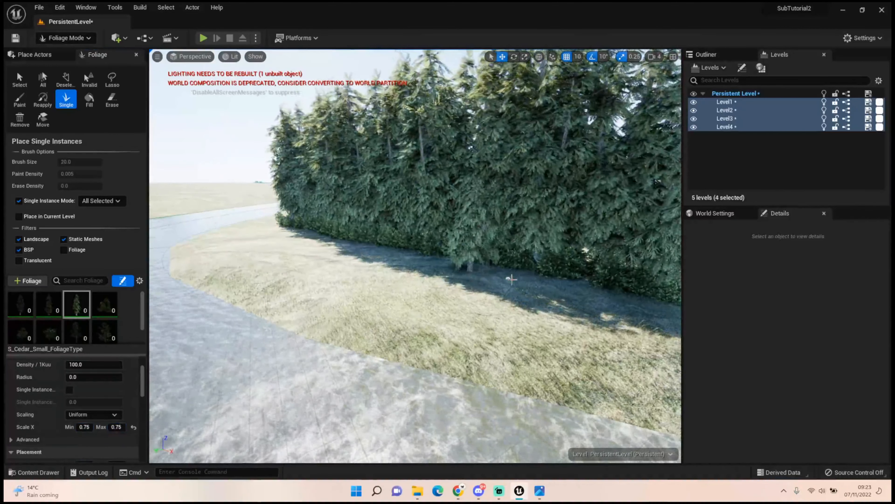
Check the cedar row from across the river and undo the last foliage edit
right_click_drag(561, 293, 572, 292)
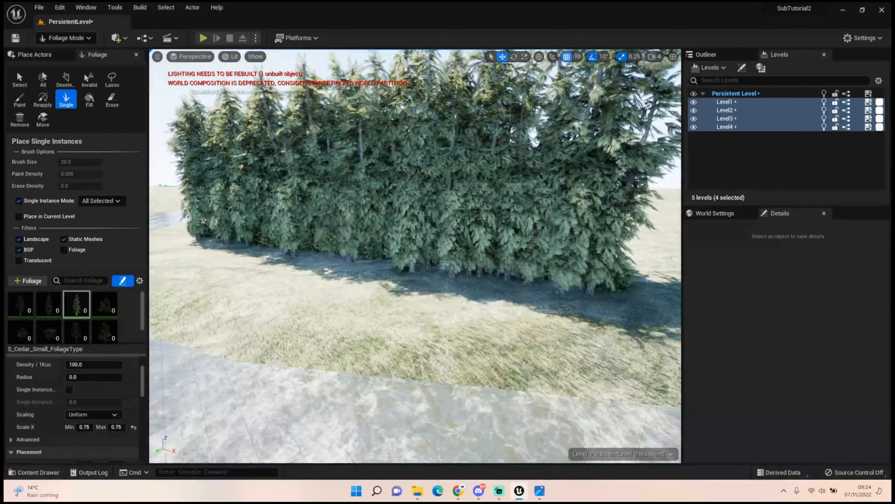
right_click_drag(364, 267, 299, 241)
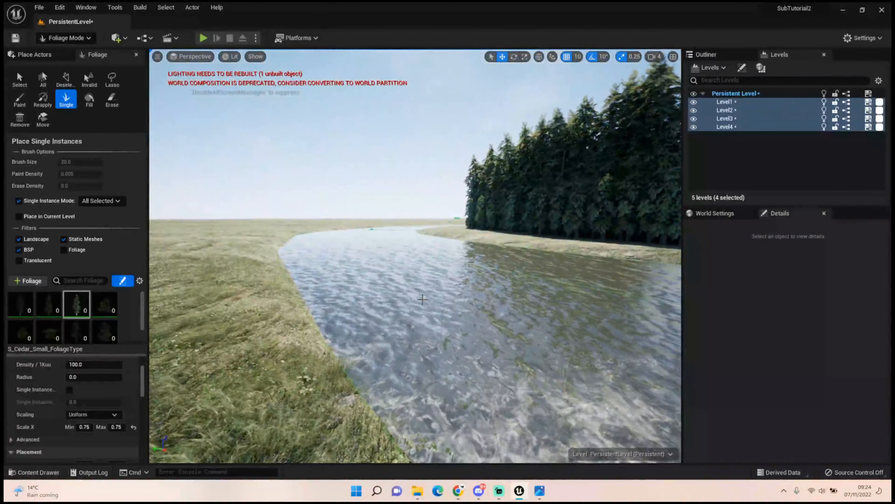
key("ctrl+z")
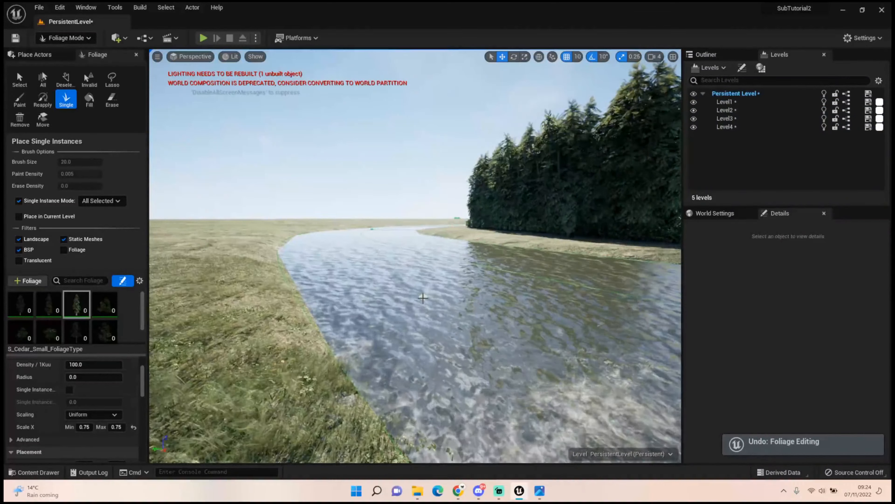
Place individual S_GenericBush_Large bushes on the open grass between the river edge and the cedar row
key("w")
right_click_drag(576, 243, 573, 264)
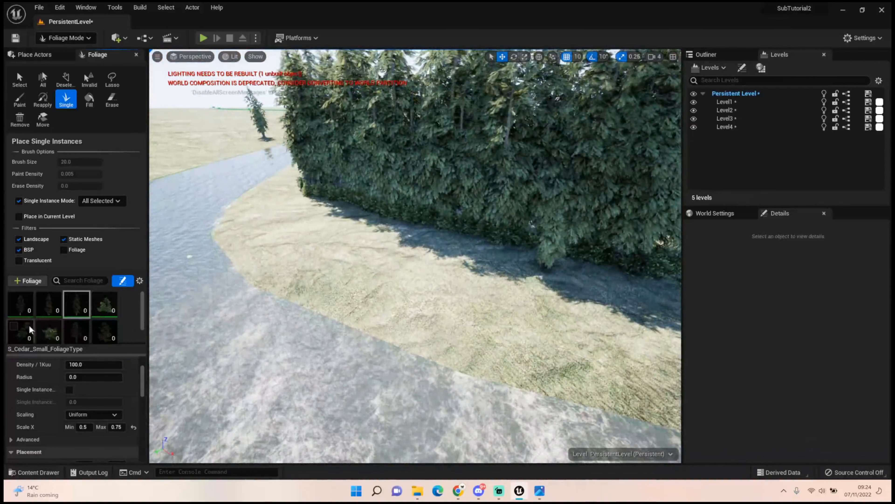
right_click_drag(246, 252, 260, 248)
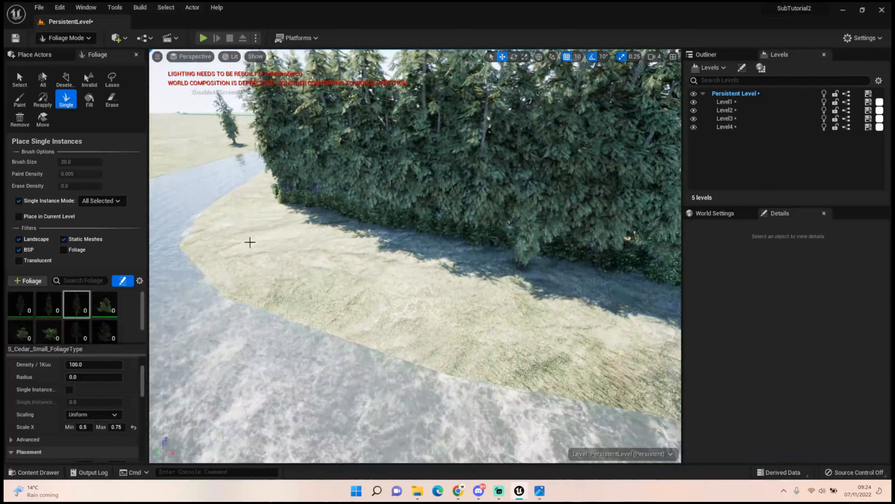
left_click(106, 309)
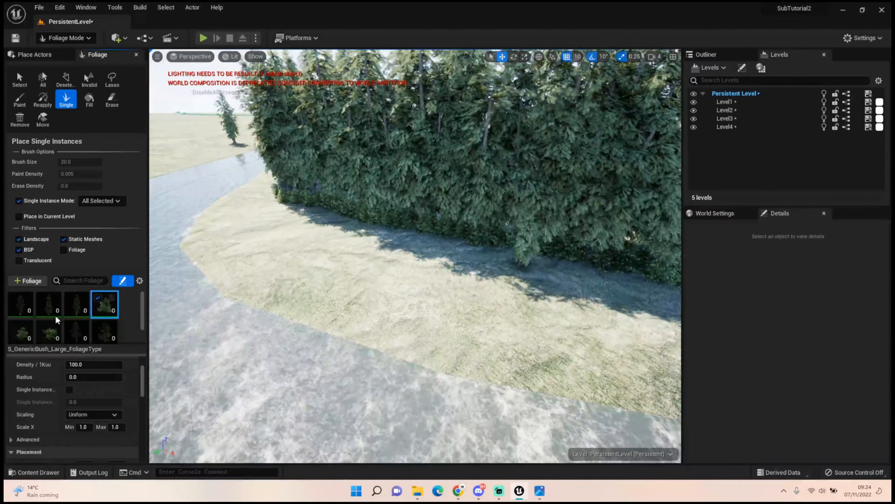
left_click(245, 217)
left_click(233, 249)
left_click(344, 276)
left_click(376, 258)
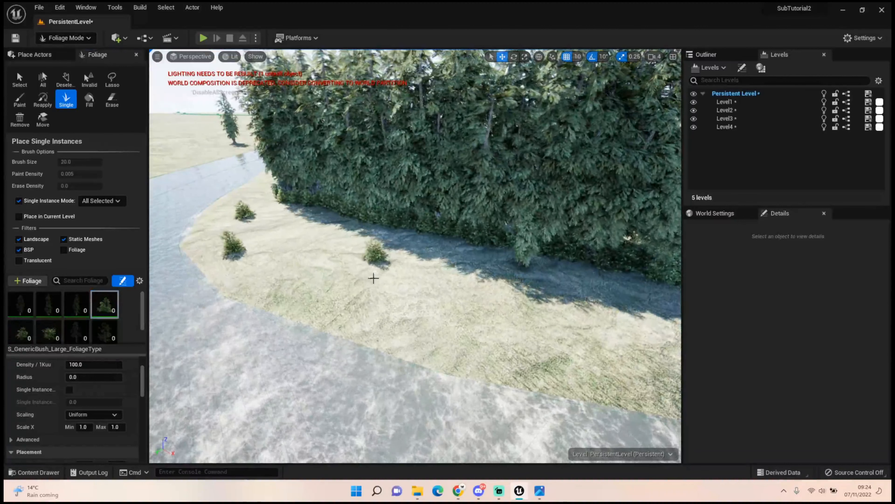
left_click(449, 286)
left_click(429, 324)
left_click(631, 329)
right_click_drag(631, 329, 669, 329)
right_click_drag(603, 300, 487, 297)
left_click(318, 269)
left_click(295, 304)
Scatter single S_GenericBush_Small bushes among the large ones along the whole length of the grassy bank
left_click(49, 331)
left_click(238, 256)
left_click(286, 254)
left_click(282, 268)
left_click(347, 274)
left_click(322, 293)
left_click(326, 313)
left_click(351, 338)
left_click(444, 331)
left_click(499, 365)
left_click(483, 401)
left_click(376, 363)
left_click(388, 329)
left_click(420, 320)
right_click_drag(473, 312, 504, 312)
left_click(473, 312)
left_click(519, 292)
left_click(546, 319)
left_click(544, 346)
left_click(542, 374)
left_click(638, 380)
left_click(628, 326)
right_click_drag(626, 352, 655, 357)
right_click_drag(556, 334, 166, 325)
Select the large, medium and small generic bush types together and set their minimum Scale X to 0.5
left_click(22, 332)
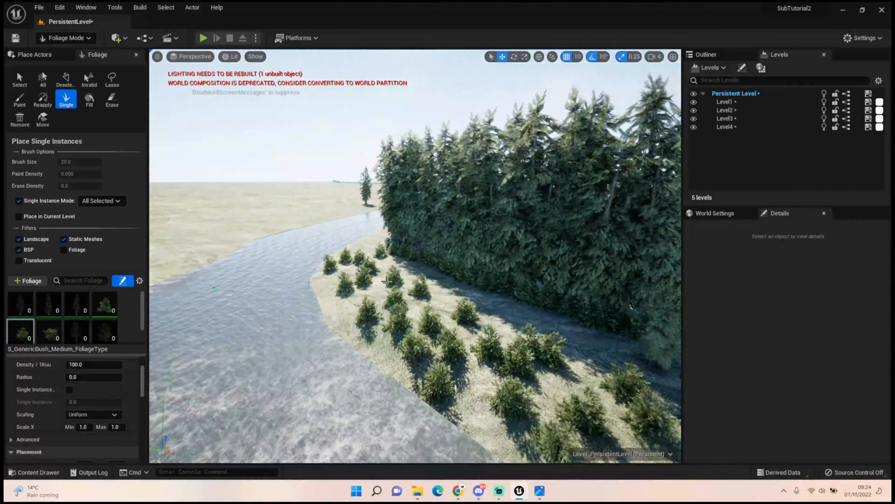
right_click_drag(363, 321, 448, 318)
key("s")
key("w")
key("s")
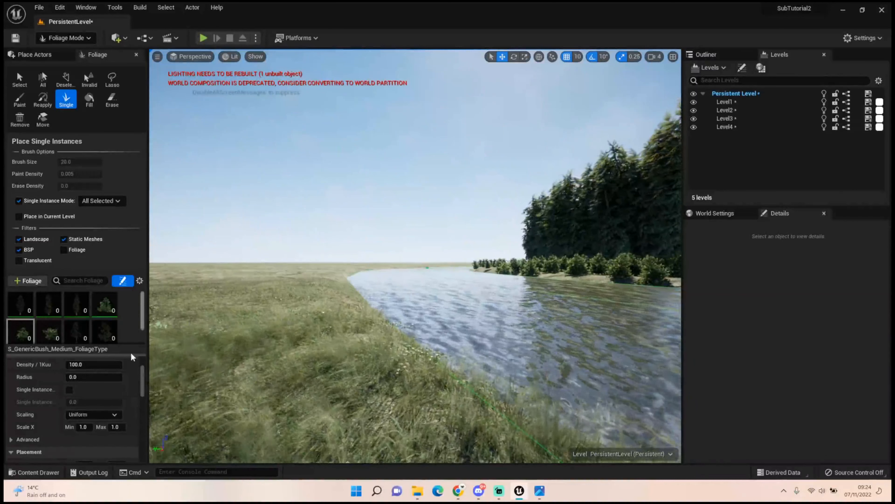
left_click(105, 309, "ctrl")
left_click(57, 339, "ctrl")
left_click(22, 336, "ctrl")
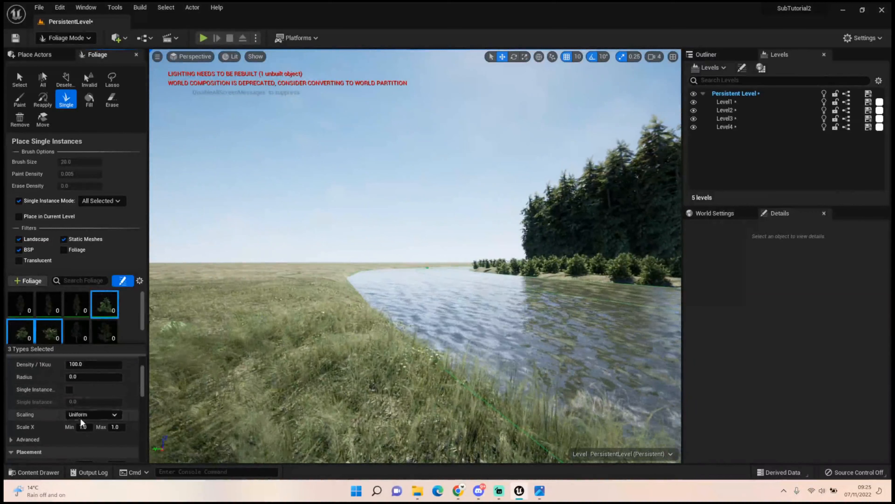
left_click(83, 426)
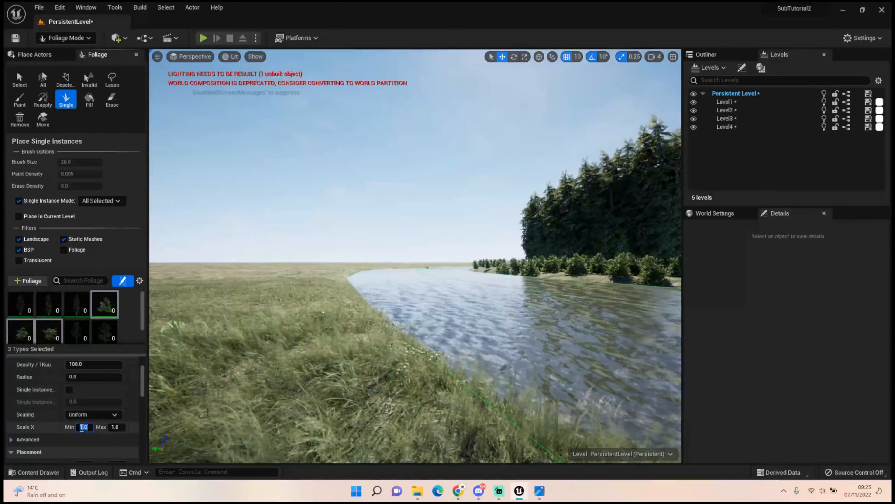
type("0")
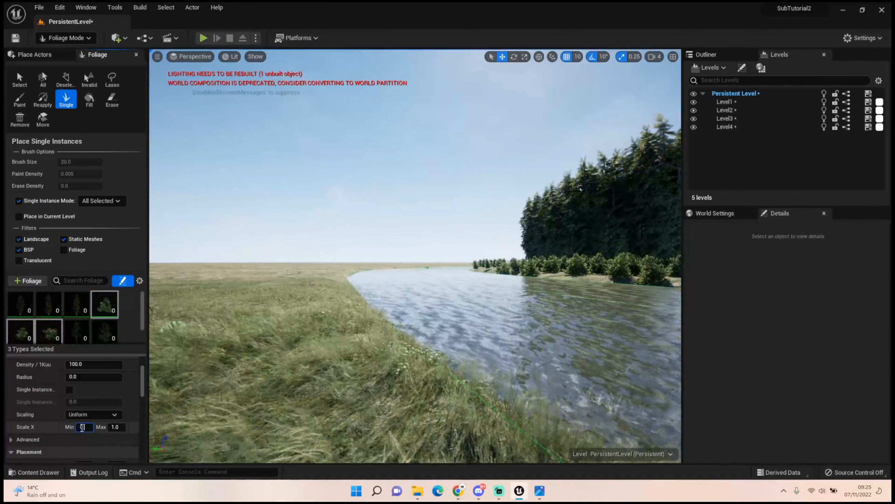
type(".6")
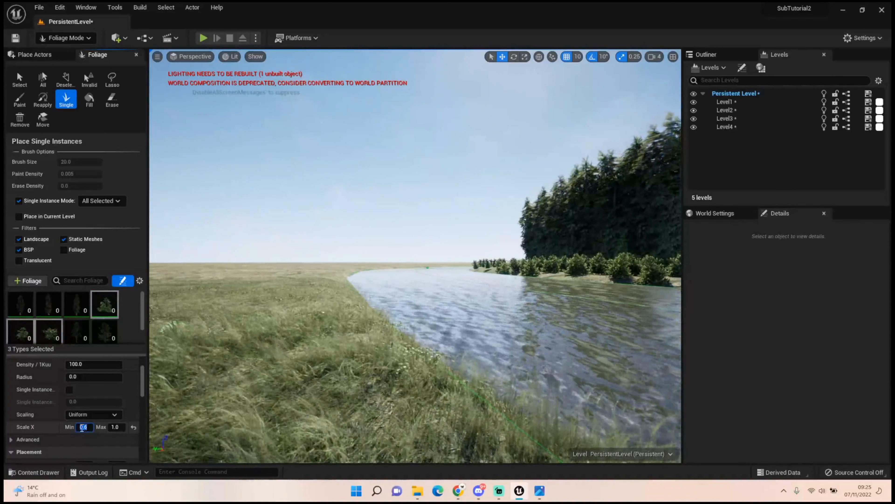
key("Tab")
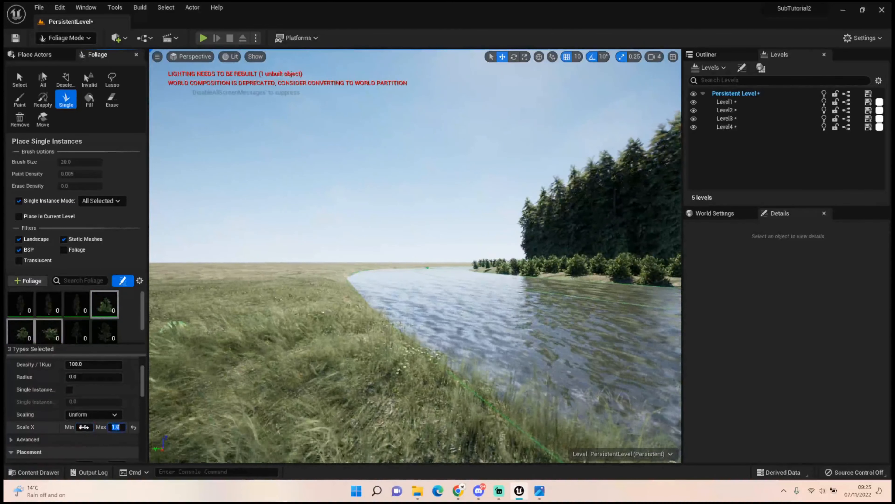
left_click(84, 427)
type("0.5")
key("Return")
Erase the bushes on the grassy bank in front of the cedars using an Erase brush of about 462.5
mouse_move(420, 296)
right_mouse_down()
mouse_move(507, 275)
mouse_move(525, 344)
right_mouse_up()
key("w")
left_click(114, 104)
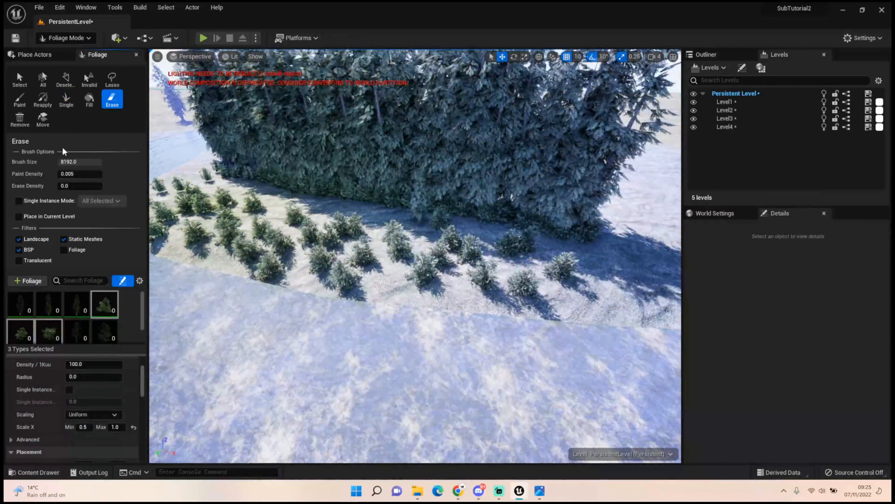
left_click_drag(80, 162, 71, 162)
mouse_move(208, 198)
left_mouse_down()
mouse_move(260, 247)
mouse_move(399, 266)
mouse_move(420, 252)
left_mouse_up()
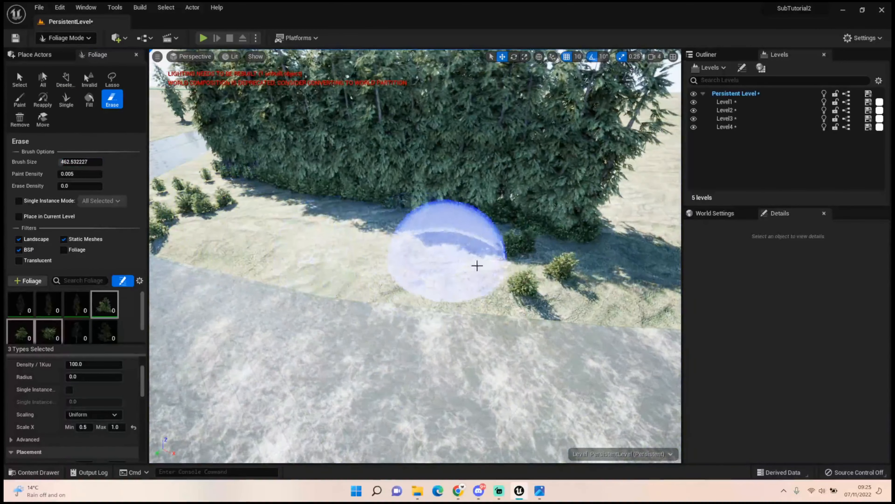
right_click_drag(487, 268, 352, 225)
left_click_drag(352, 225, 330, 191)
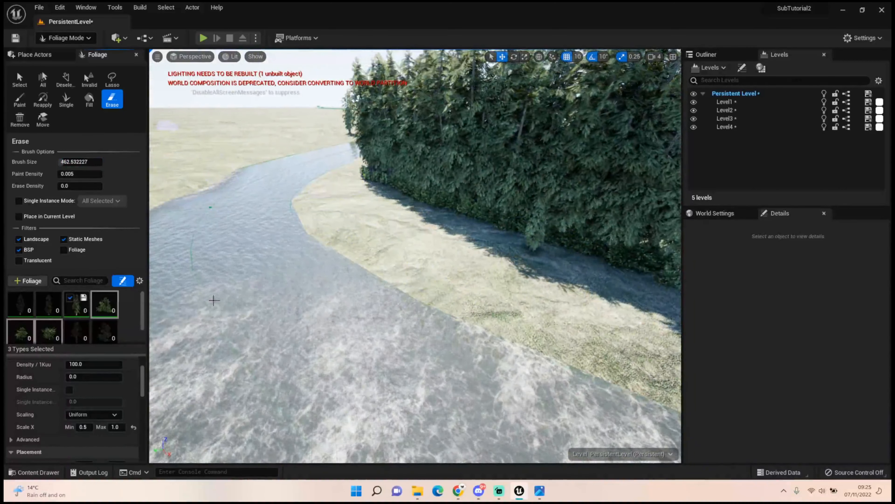
Set the minimum Scale X of the three generic bush types to 0.4
right_click_drag(472, 282, 445, 282)
left_click(83, 427)
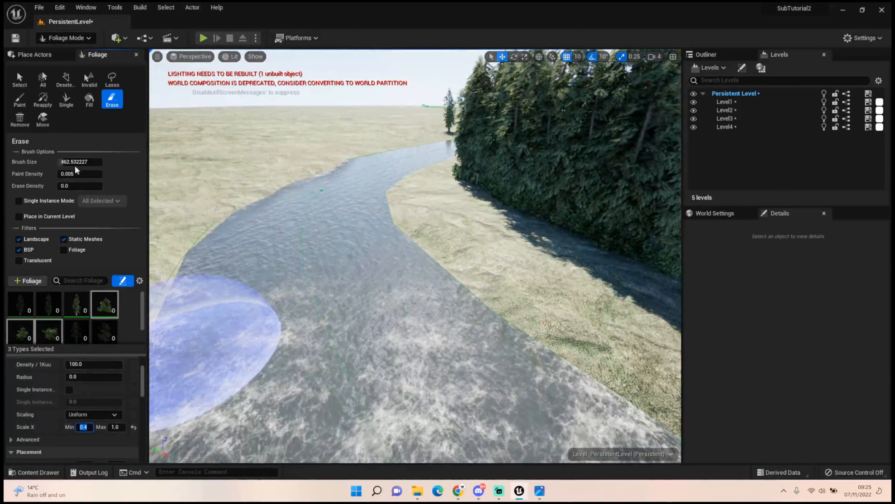
Try placing single foliage instances at the river bend, and remove the resulting small cedars
left_click(66, 100)
right_click_drag(246, 182, 270, 176)
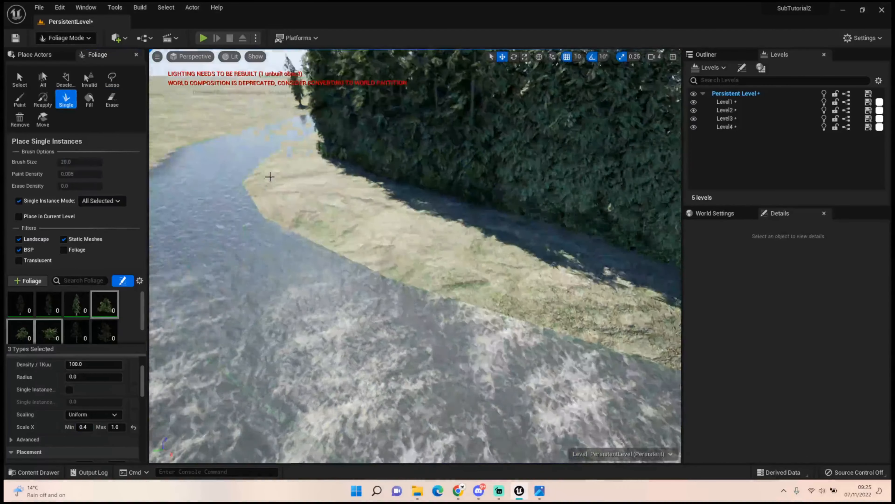
left_click(282, 180)
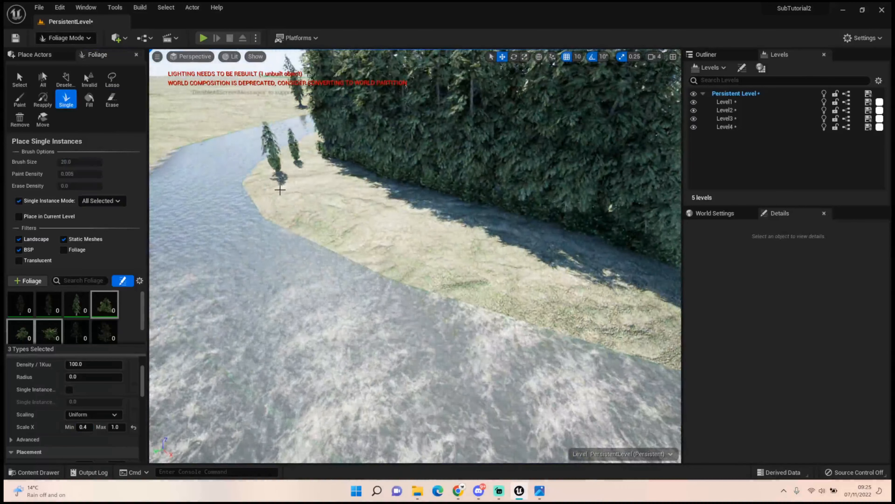
key("ctrl+z")
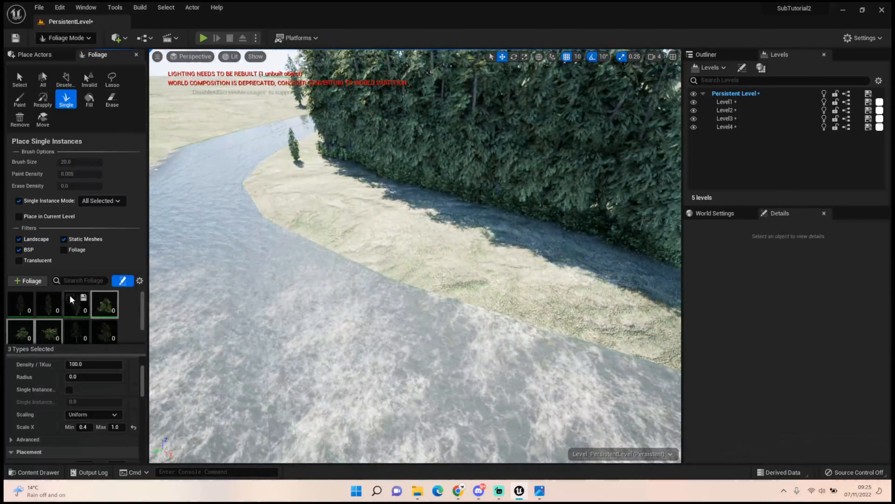
left_click(112, 99)
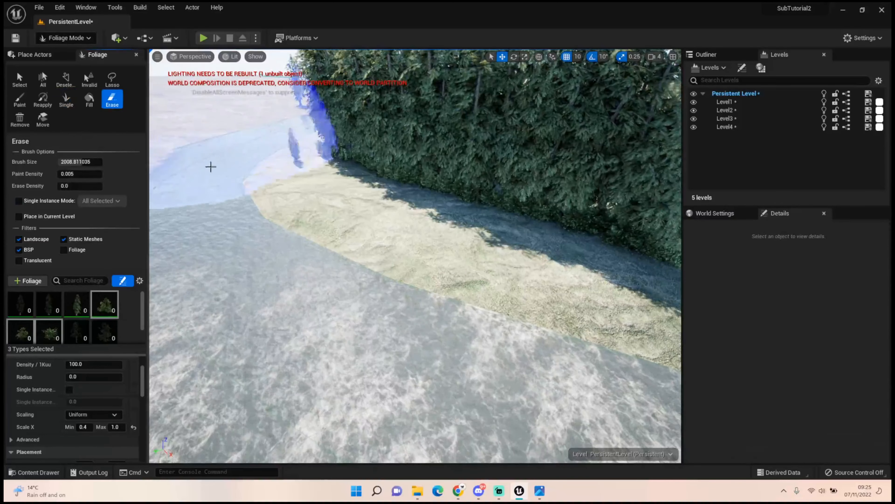
left_click(160, 198)
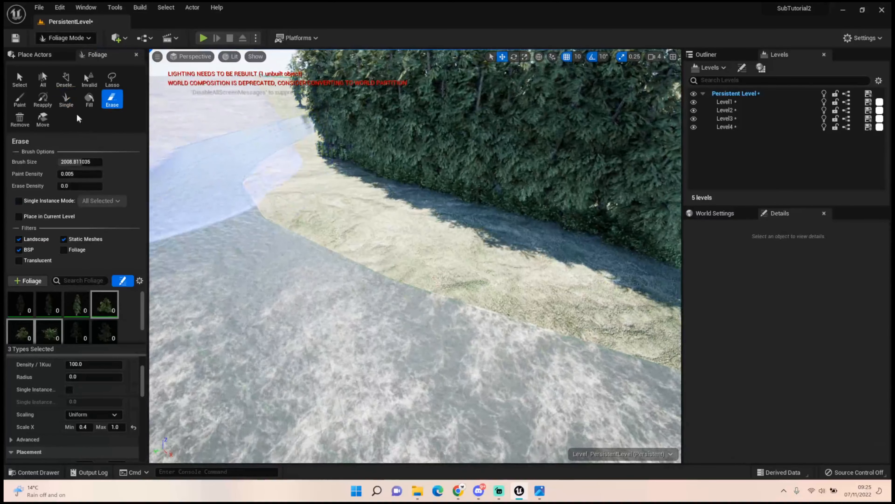
Place a few single generic bushes on the bank at the river bend
left_click(65, 103)
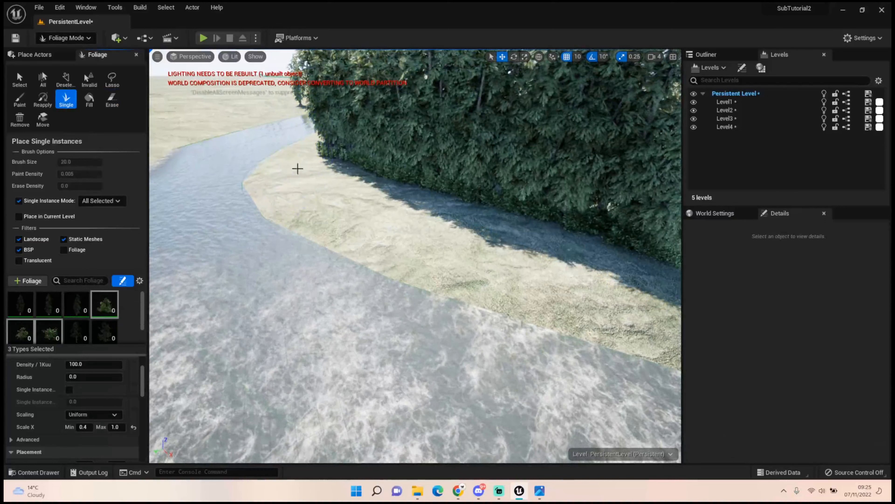
left_click(336, 179)
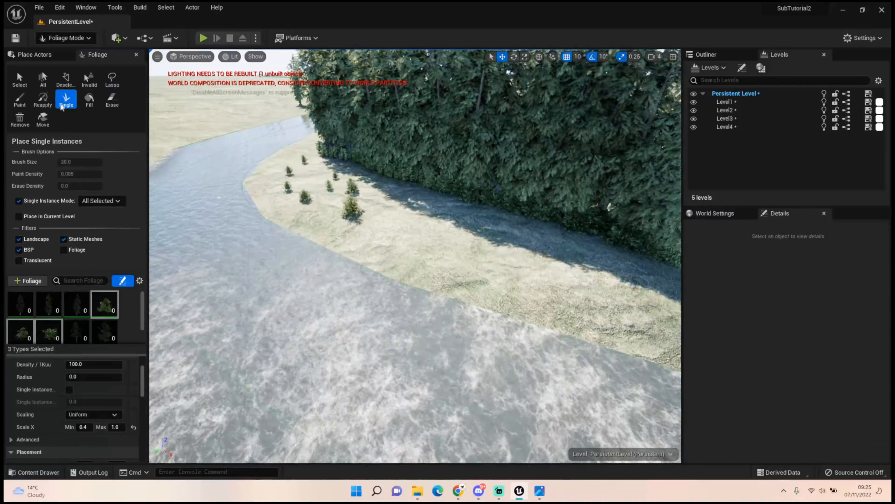
Paint generic bushes around the river bend with the Paint tool at a brush size of about 312
left_click(110, 100)
left_click(20, 99)
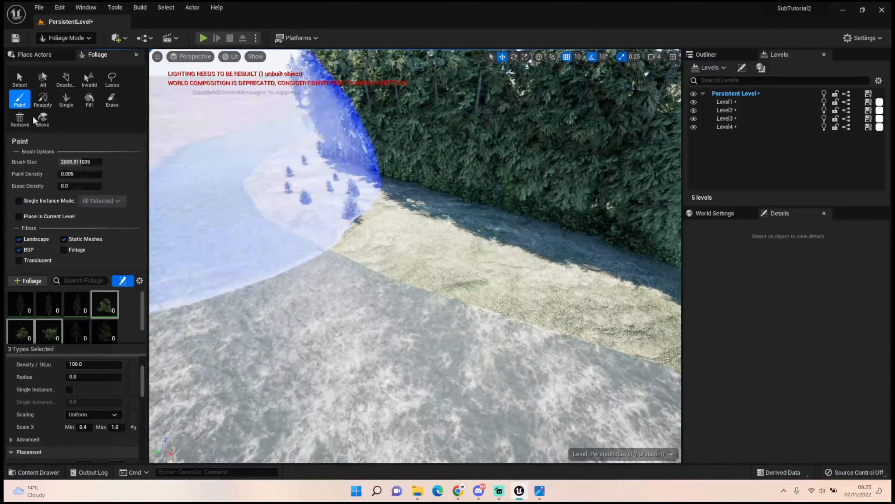
left_click_drag(82, 164, 61, 164)
mouse_move(301, 165)
left_mouse_down()
mouse_move(296, 176)
mouse_move(338, 208)
left_mouse_up()
Set the paint density to 0.01 and paint more bushes along the bank to the end of the cedar row
left_click(83, 174)
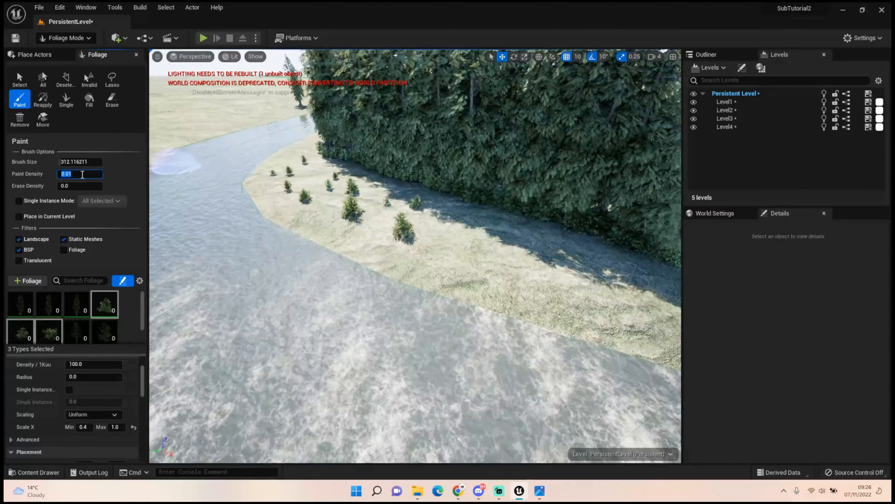
mouse_move(293, 167)
left_mouse_down()
mouse_move(302, 185)
mouse_move(354, 206)
left_mouse_up()
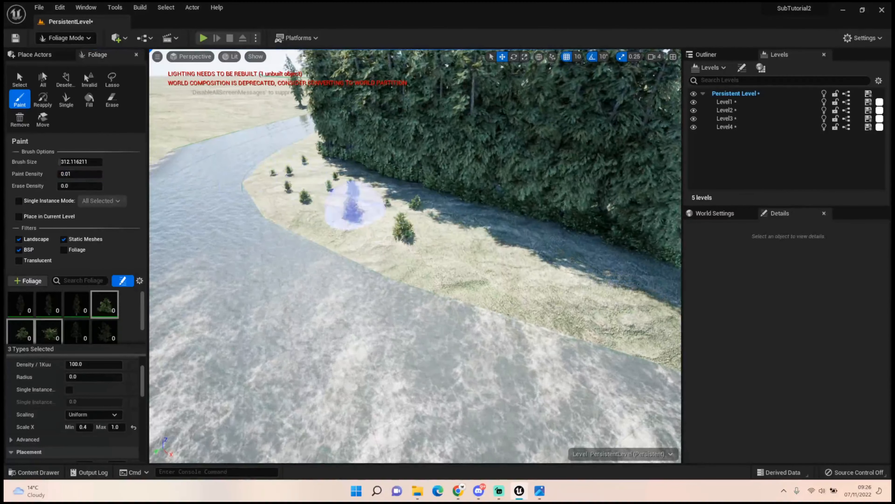
left_click_drag(501, 270, 599, 288)
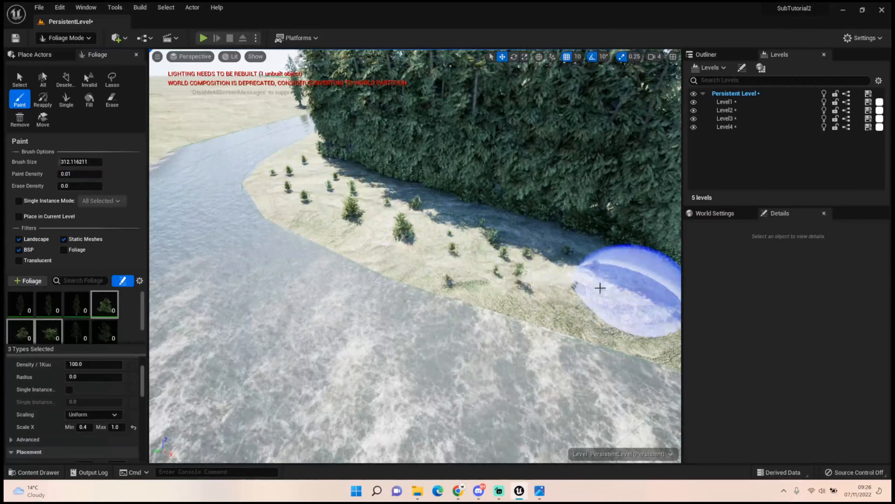
right_click_drag(599, 288, 663, 289)
mouse_move(596, 247)
left_mouse_down()
mouse_move(279, 227)
mouse_move(342, 213)
left_mouse_up()
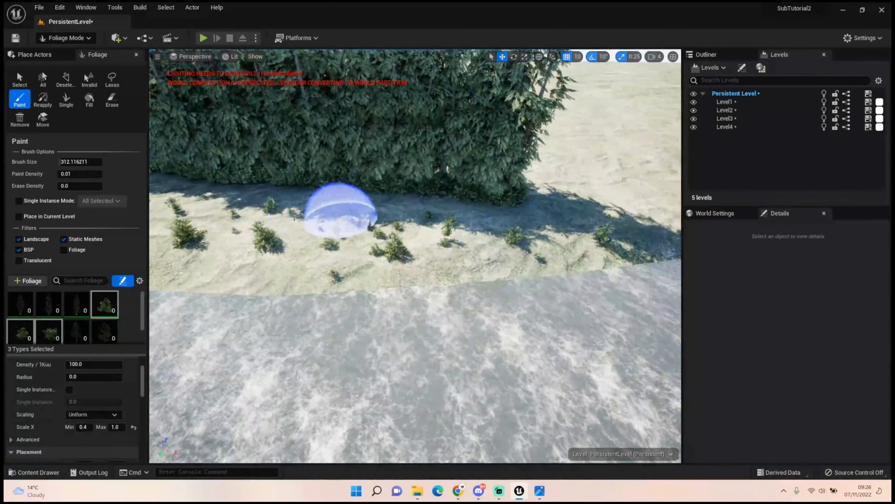
right_click_drag(293, 211, 212, 208)
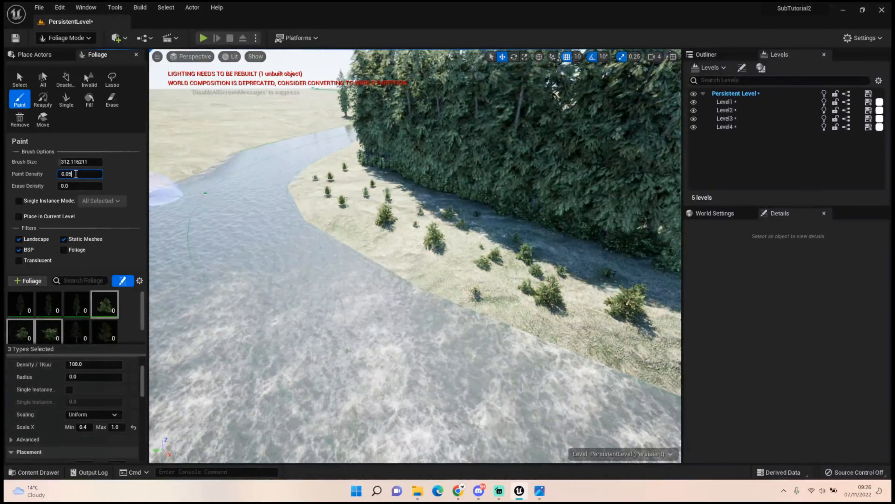
Raise the paint density to 0.05 and paint denser bushes over the grass between the river and the cedars
mouse_move(331, 171)
left_mouse_down()
mouse_move(330, 194)
mouse_move(381, 214)
left_mouse_up()
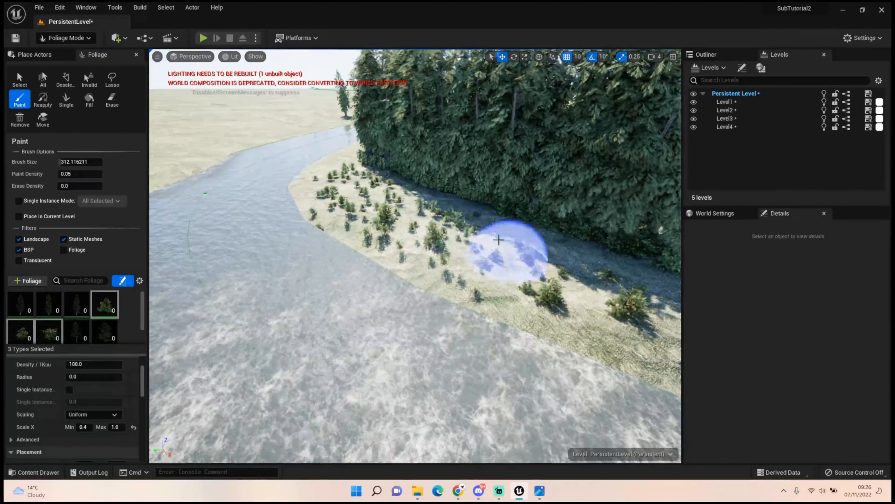
right_click_drag(563, 270, 620, 269)
mouse_move(441, 243)
left_mouse_down()
mouse_move(564, 260)
mouse_move(379, 248)
left_mouse_up()
right_click_drag(375, 244, 317, 238)
Switch to single-instance placement and activate only the cedar foliage types, leaving the generic bushes disabled
mouse_move(372, 239)
left_mouse_down()
mouse_move(345, 197)
mouse_move(373, 163)
left_mouse_up()
mouse_move(373, 163)
right_mouse_down()
mouse_move(535, 197)
mouse_move(599, 166)
mouse_move(588, 141)
mouse_move(543, 122)
mouse_move(547, 172)
mouse_move(557, 174)
mouse_move(518, 171)
right_mouse_up()
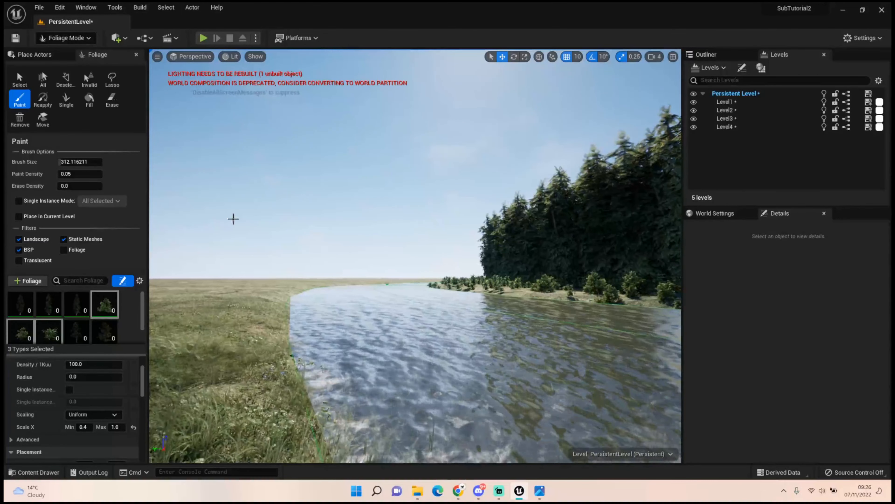
left_click(67, 100)
left_click(95, 309)
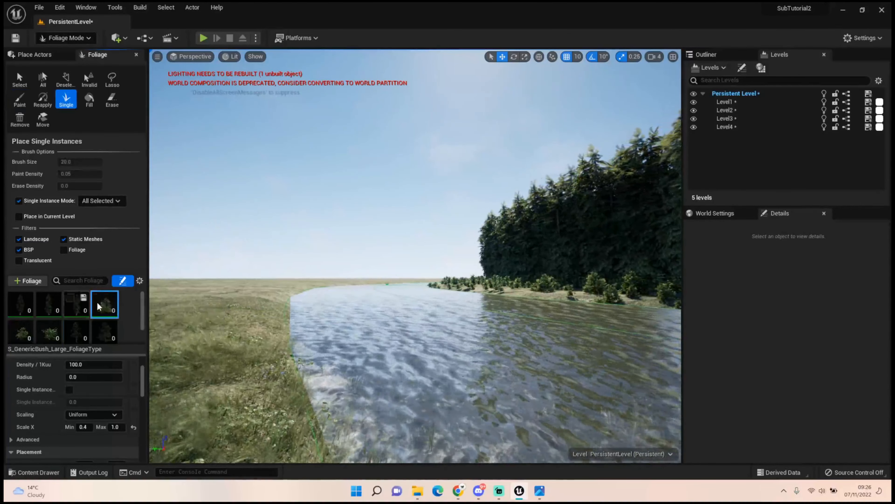
left_click(42, 326)
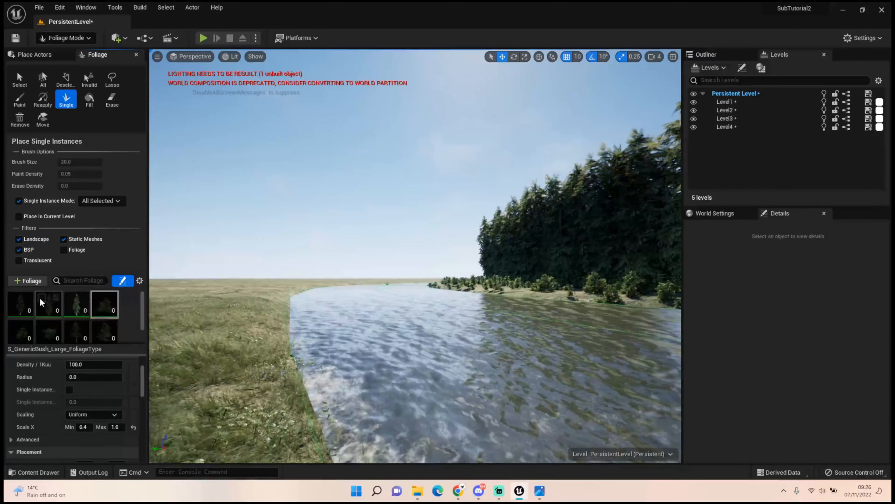
Set the maximum Scale X of the small cedar foliage type to 1.0
left_click(76, 303)
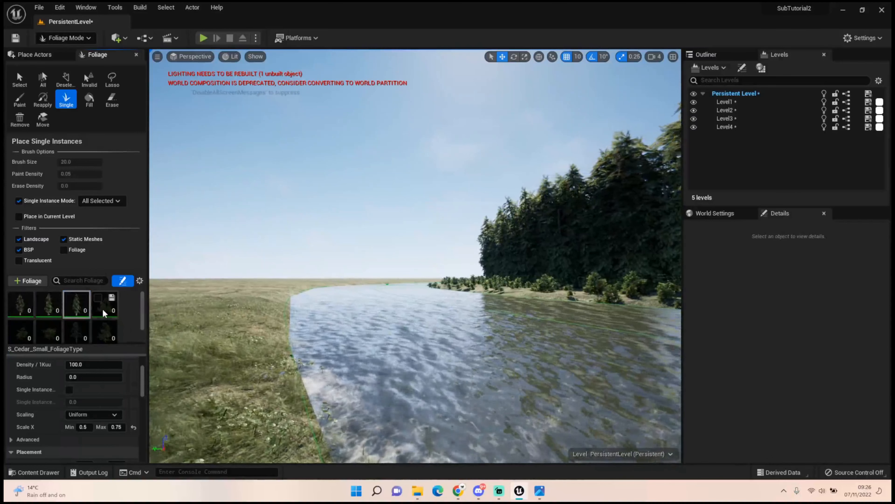
scroll(84, 317, "down", 1)
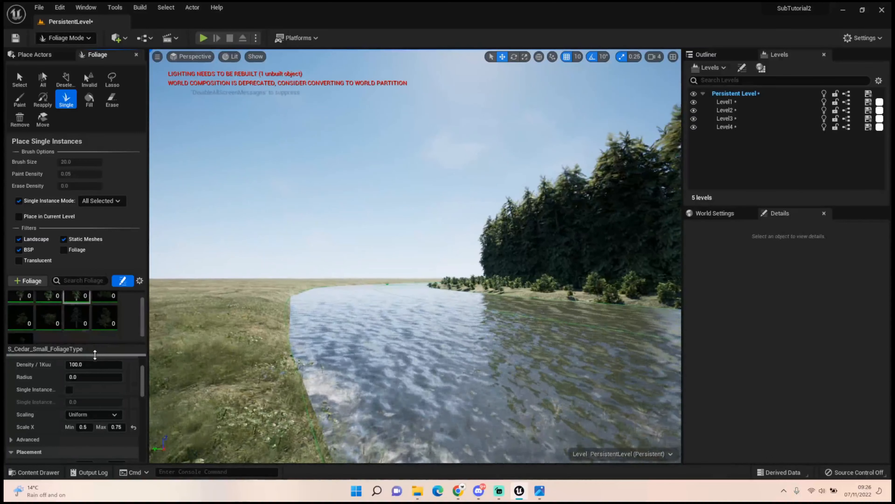
left_click(123, 427)
type("1")
key("Return")
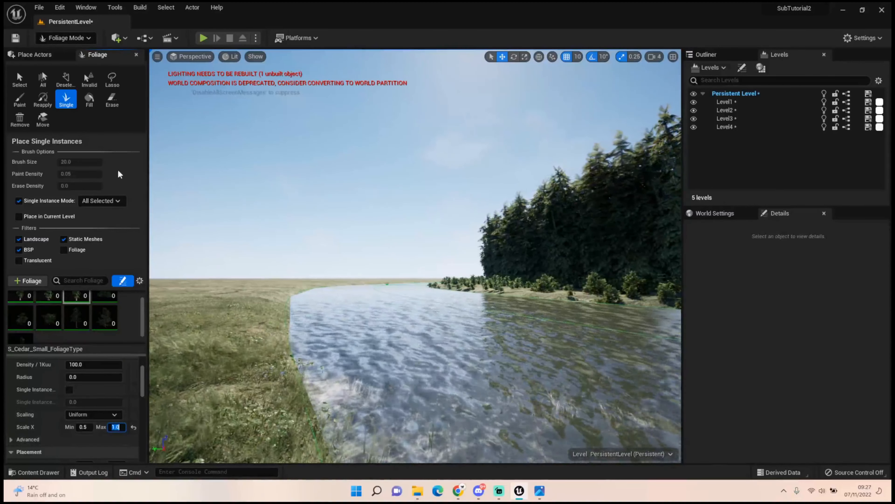
Change to Landscape mode and study the riverbanks in the reference picture Enviroment Image.jpg at full size
left_click(74, 38)
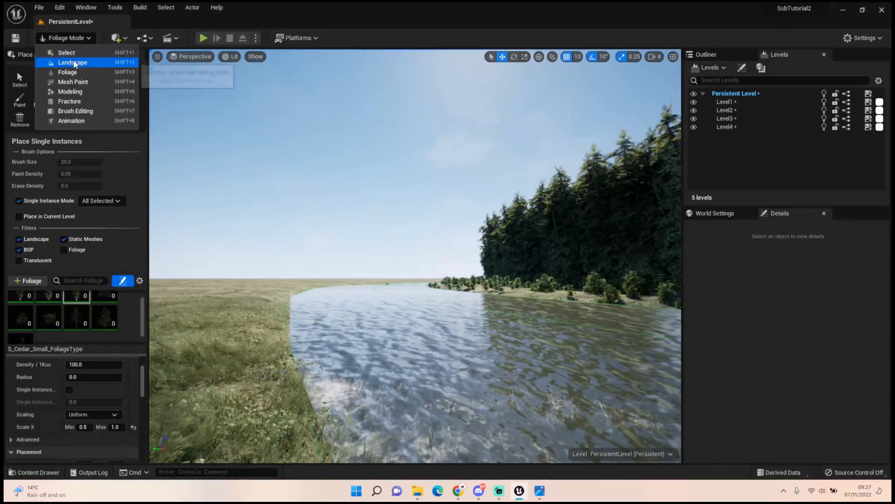
left_click(72, 62)
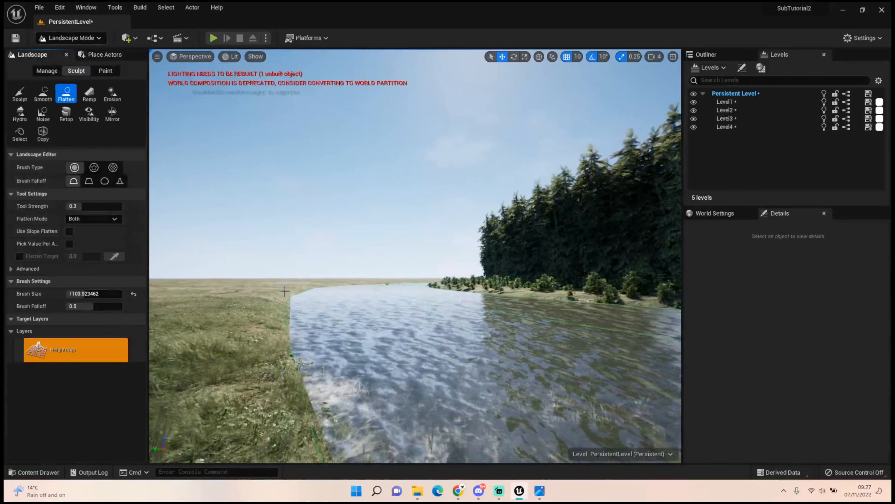
left_click_drag(4, 35, 371, 87)
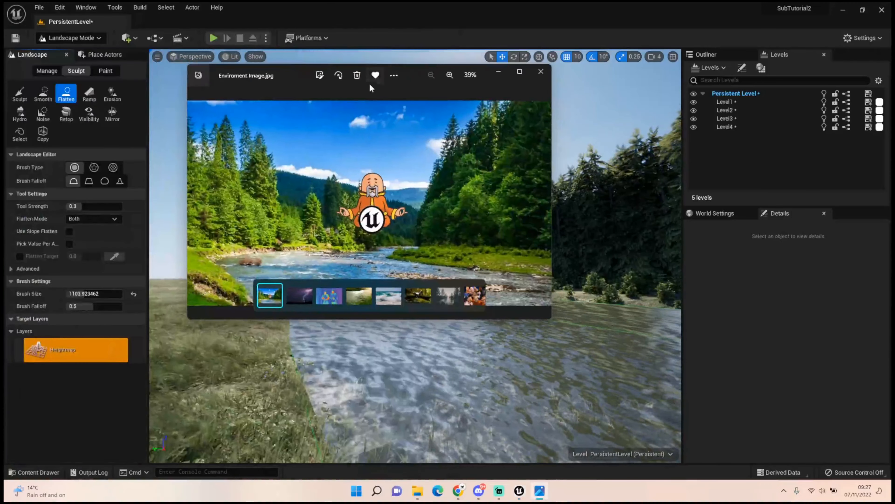
double_click(287, 73)
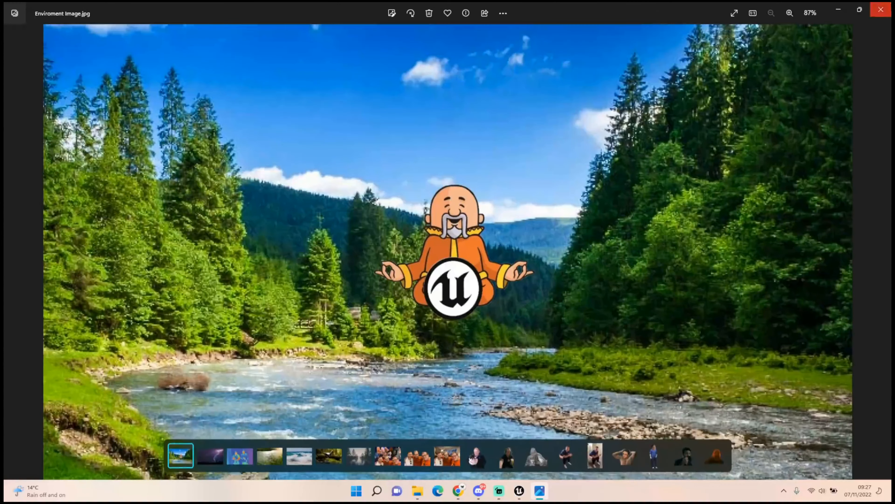
left_click(888, 10)
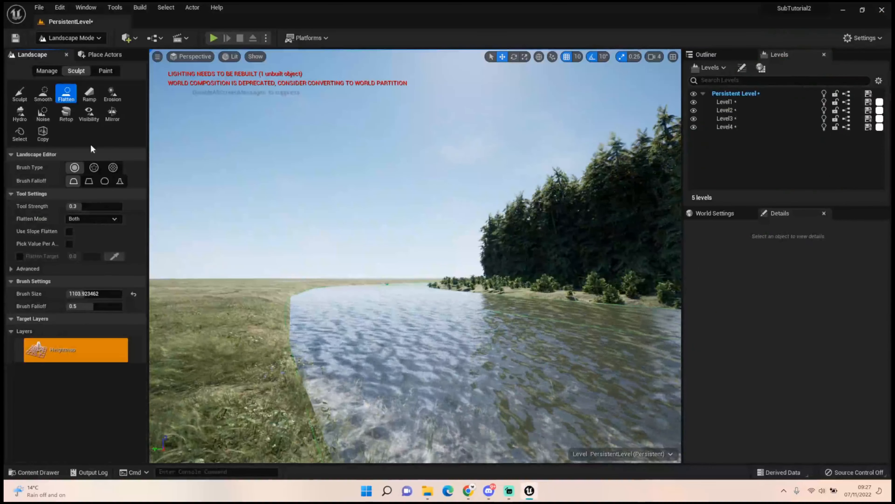
Raise the grassy bank opposite the cedar forest with the Sculpt tool
left_click(23, 96)
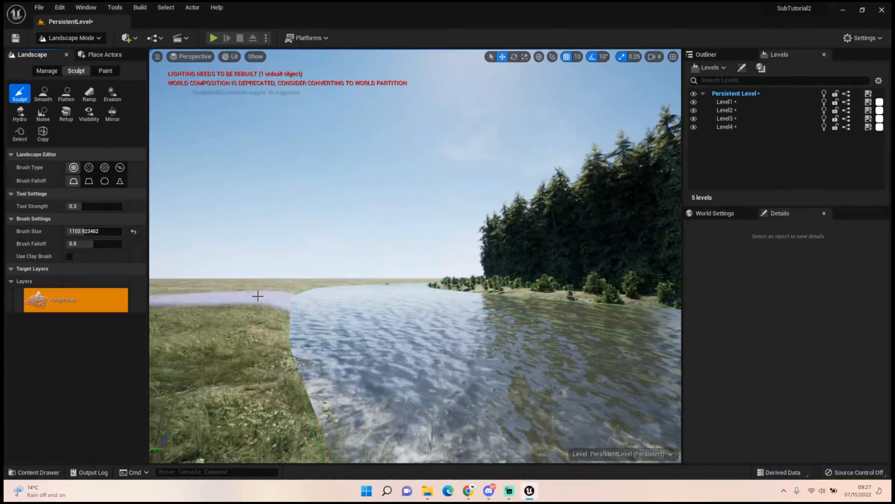
left_click(260, 290)
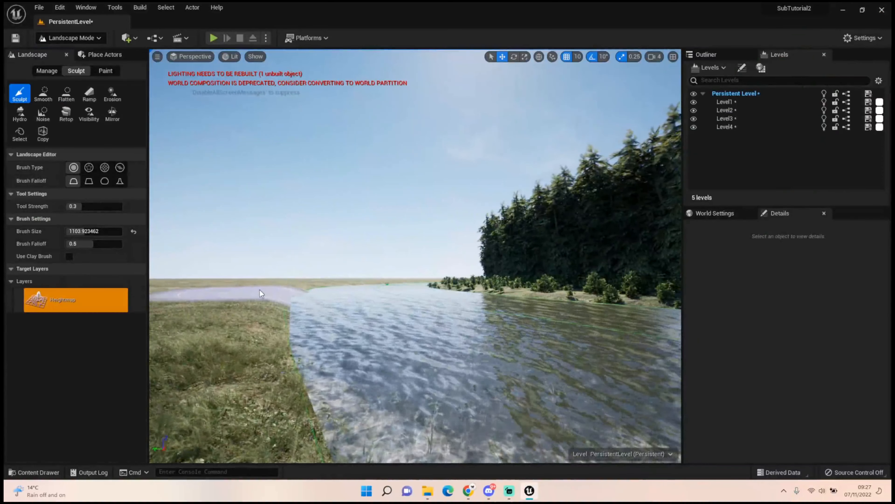
left_click(260, 290)
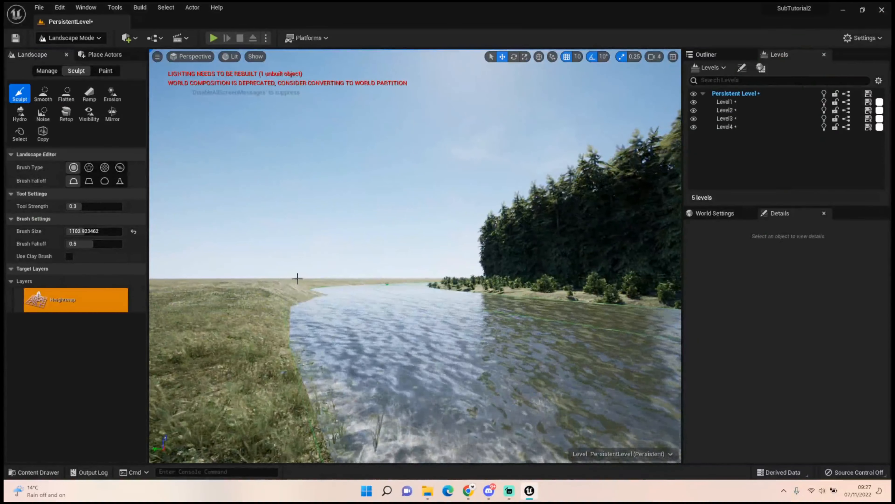
right_click_drag(299, 277, 295, 253)
mouse_move(339, 231)
right_mouse_down()
mouse_move(310, 252)
mouse_move(282, 252)
mouse_move(261, 272)
mouse_move(339, 231)
right_mouse_up()
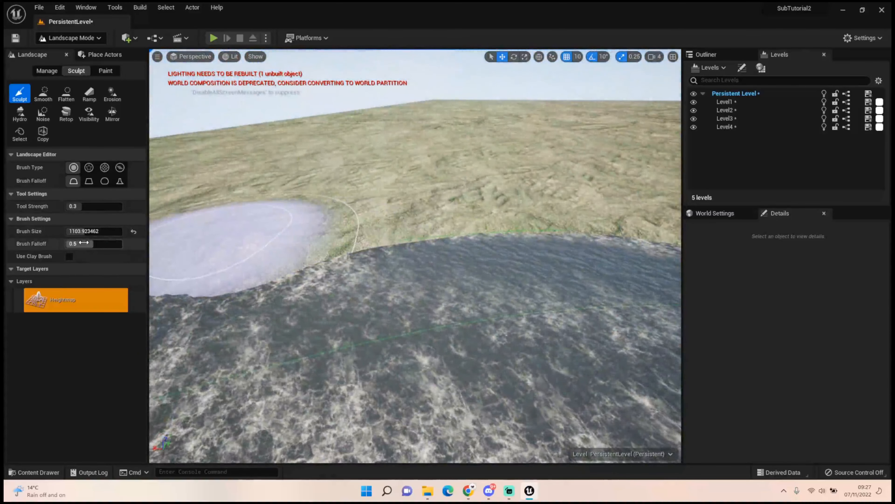
Set the brush falloff to 0.0 with the linear falloff shape and sculpt the bank opposite the cedars higher along the river
left_click_drag(89, 243, 66, 243)
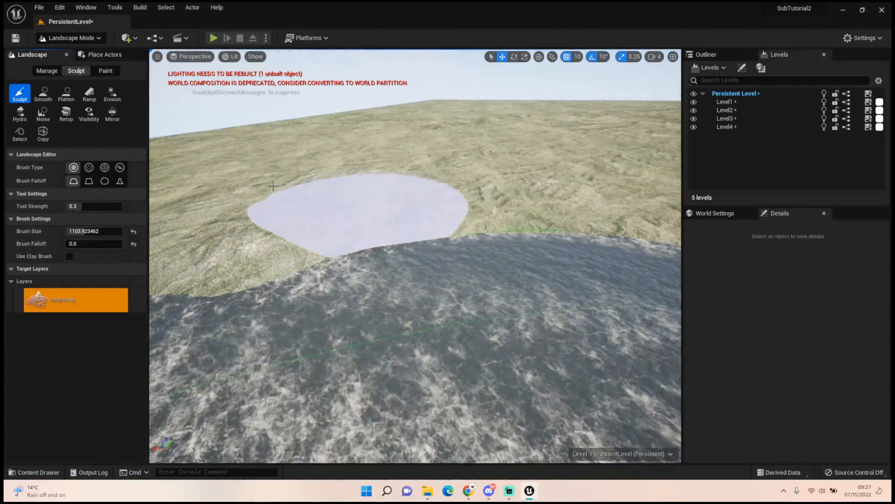
left_click(92, 180)
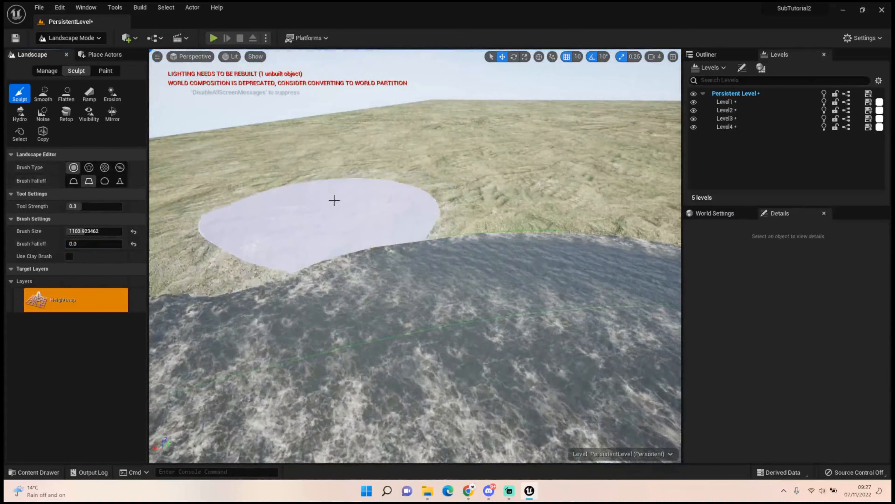
left_click_drag(343, 196, 343, 208)
left_click(476, 200)
left_click(522, 200)
left_click(561, 203)
right_click_drag(561, 203, 631, 198)
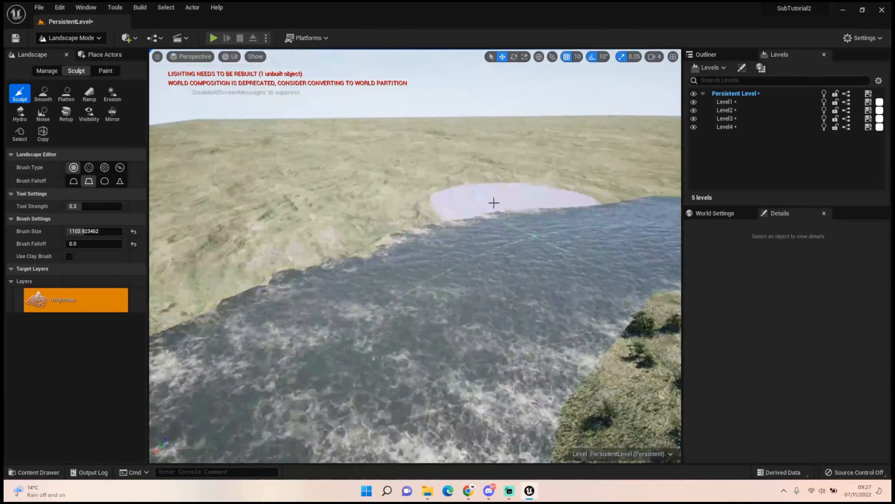
Sculpt additional height along the same bank, from the far bend back to the nearer stretch
left_click(458, 196)
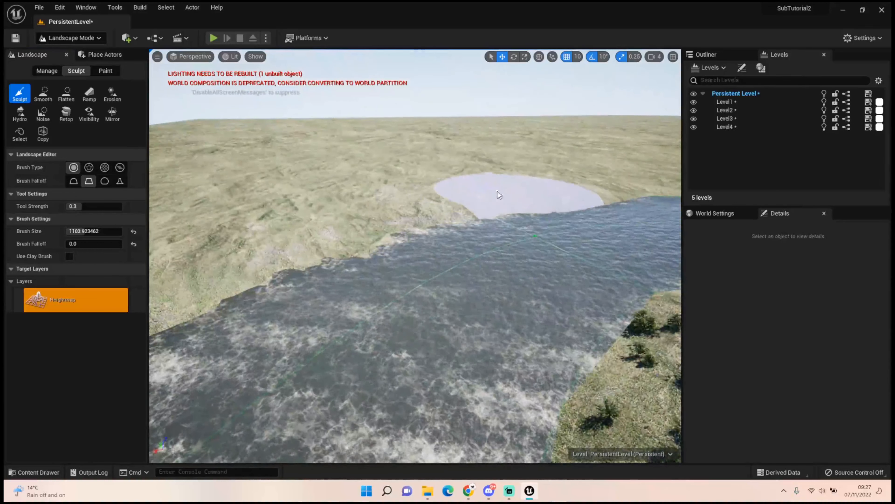
left_click(488, 192)
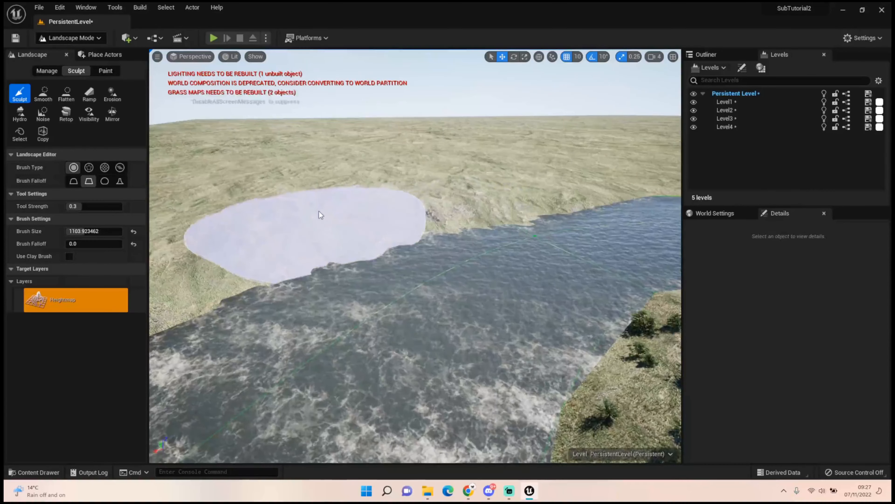
left_click(318, 211)
right_click_drag(227, 221, 151, 211)
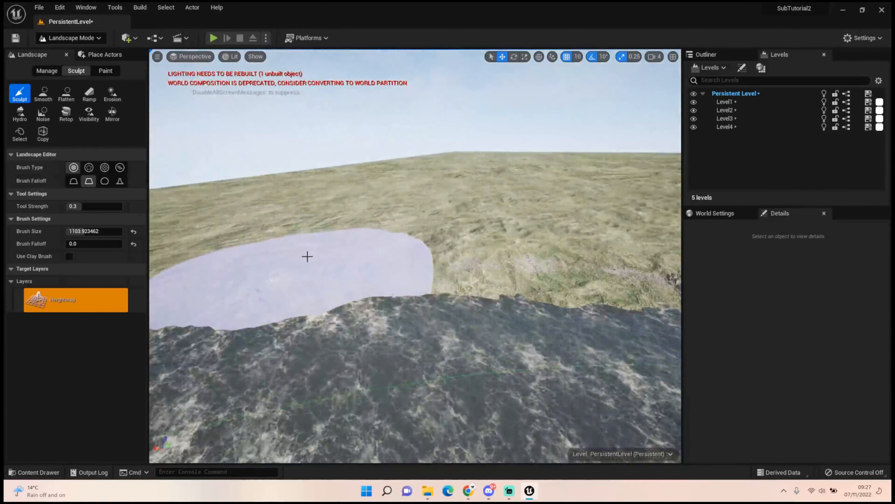
left_click(314, 257)
mouse_move(350, 244)
right_mouse_down()
mouse_move(413, 245)
mouse_move(484, 271)
right_mouse_up()
Flatten the river edge of the raised bank at a brush size of about 665 to cut a steep rim along the water
left_click(66, 93)
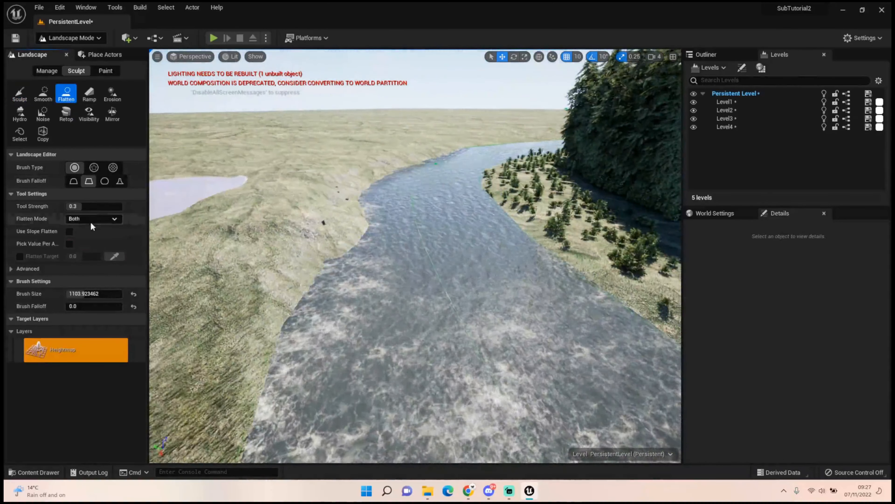
left_click_drag(90, 294, 76, 293)
left_click_drag(470, 325, 428, 303)
mouse_move(416, 263)
left_mouse_down()
mouse_move(413, 214)
mouse_move(442, 165)
mouse_move(406, 174)
mouse_move(414, 174)
mouse_move(388, 236)
left_mouse_up()
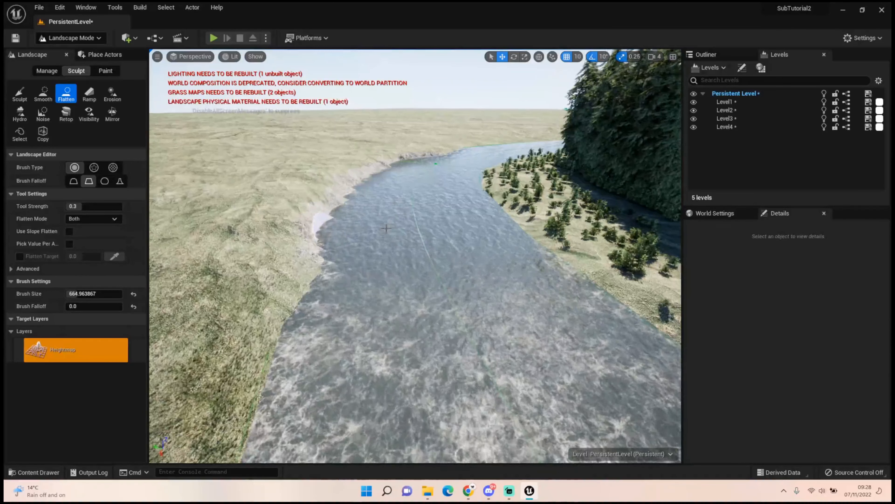
left_click_drag(386, 229, 307, 261)
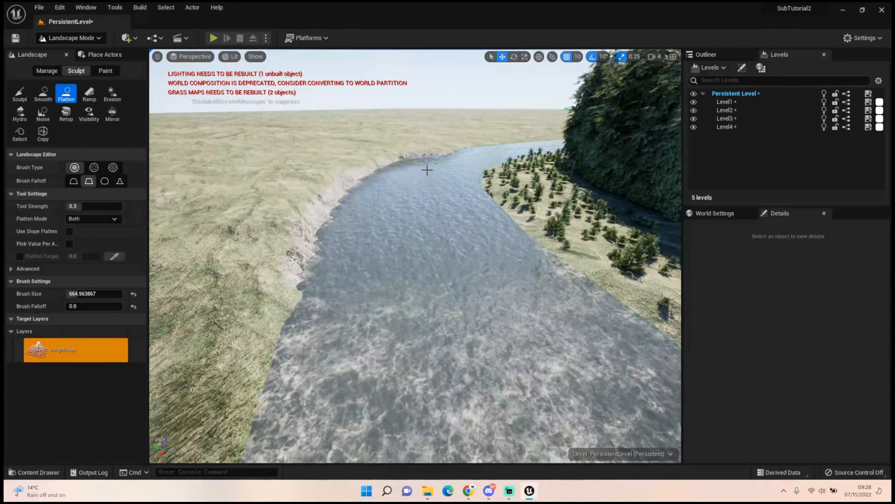
left_click_drag(424, 166, 435, 171)
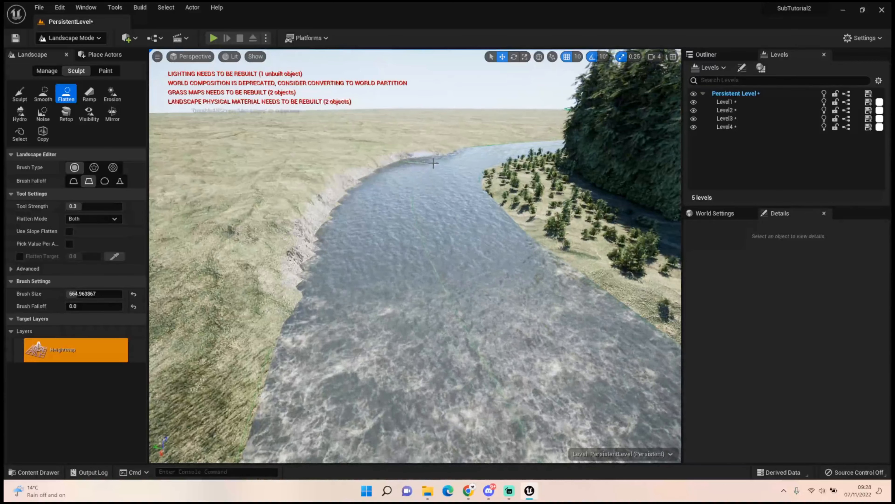
right_click_drag(435, 167, 437, 190)
Set the camera speed to 2 and compare the low view along the river with the reference picture
key("w")
key("w")
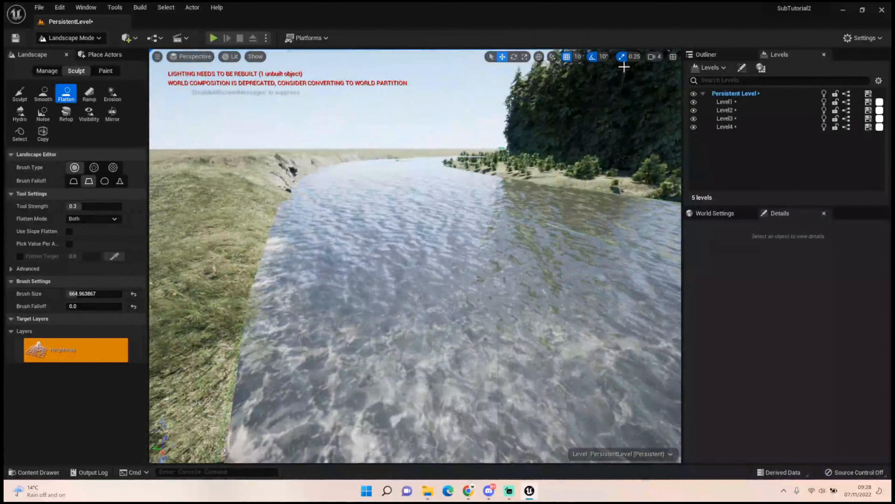
left_click(652, 58)
right_click_drag(493, 197, 487, 137)
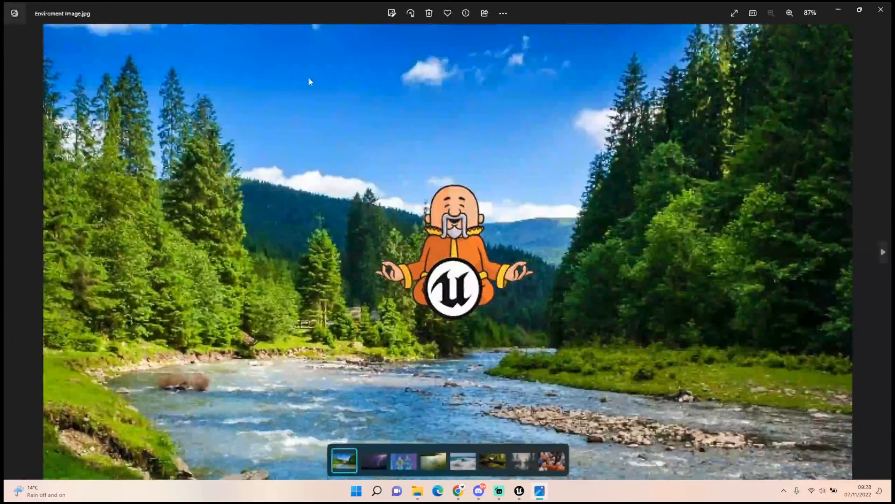
left_click_drag(329, 14, 4, 46)
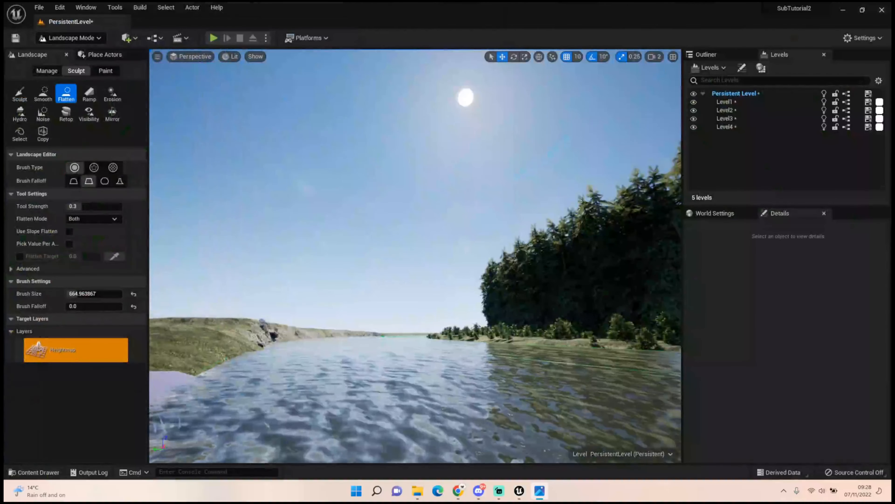
mouse_move(341, 284)
right_mouse_down()
mouse_move(353, 197)
mouse_move(317, 313)
mouse_move(318, 261)
mouse_move(340, 381)
mouse_move(312, 338)
right_mouse_up()
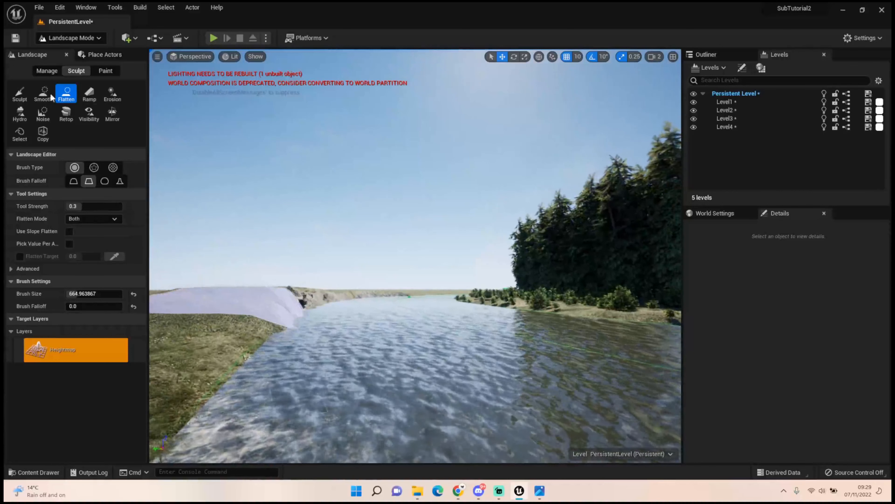
left_click(43, 93)
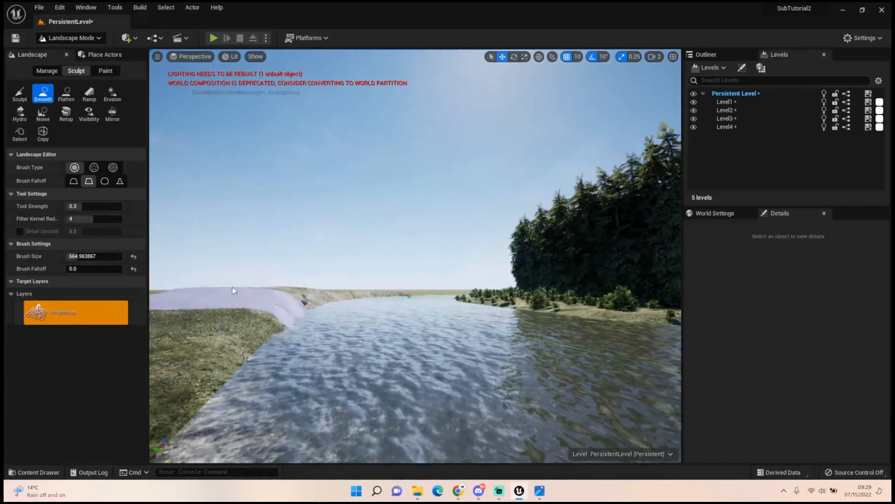
mouse_move(239, 254)
right_mouse_down()
mouse_move(241, 241)
mouse_move(273, 300)
right_mouse_up()
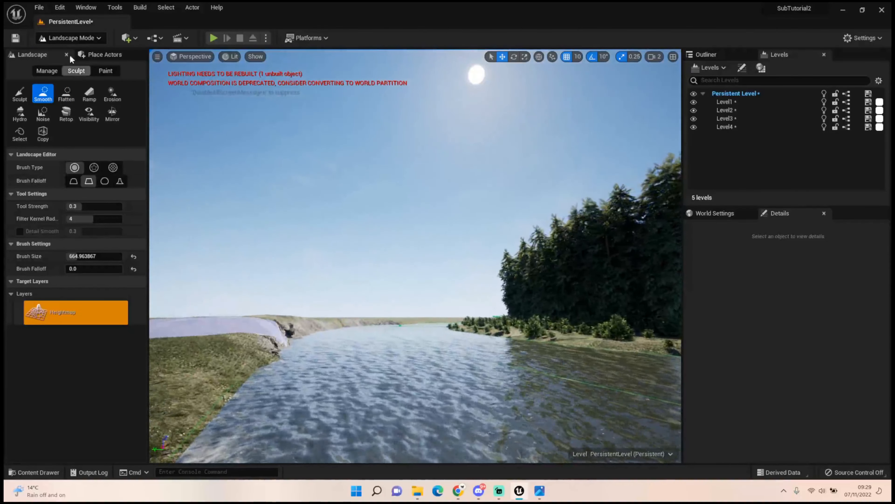
Switch to Foliage mode and place single large cedars on the near end of the raised bank, undoing misplaced ones
left_click(70, 37)
left_click(74, 70)
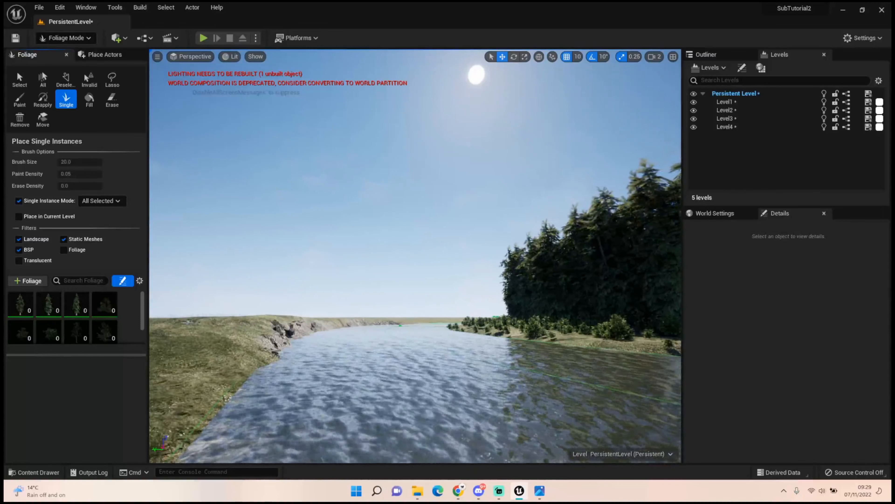
left_click(175, 321)
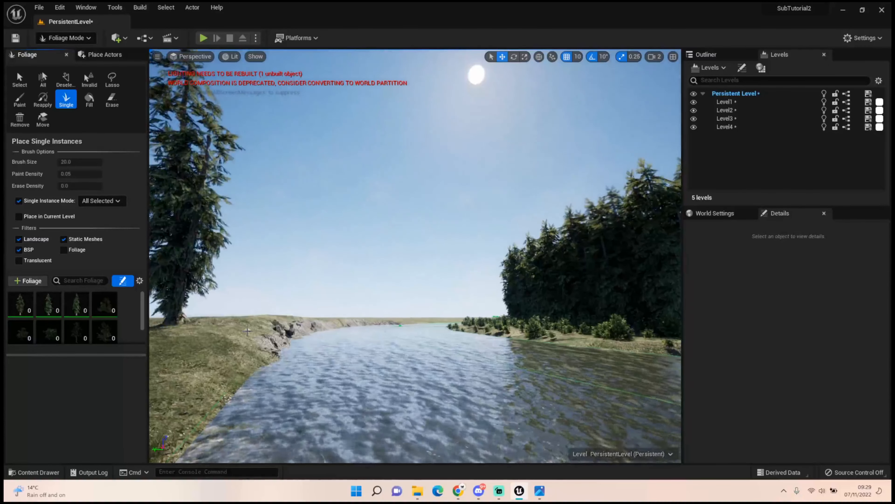
key("ctrl+z")
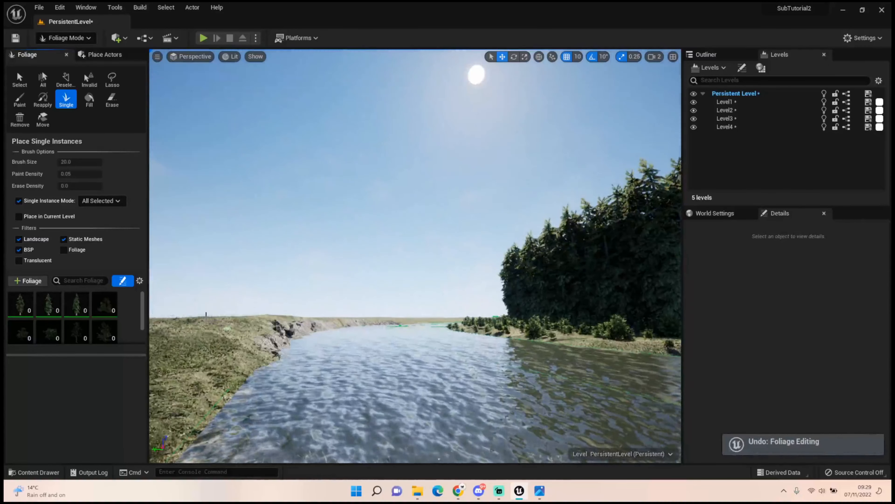
mouse_move(206, 314)
right_mouse_down()
mouse_move(198, 275)
mouse_move(198, 319)
right_mouse_up()
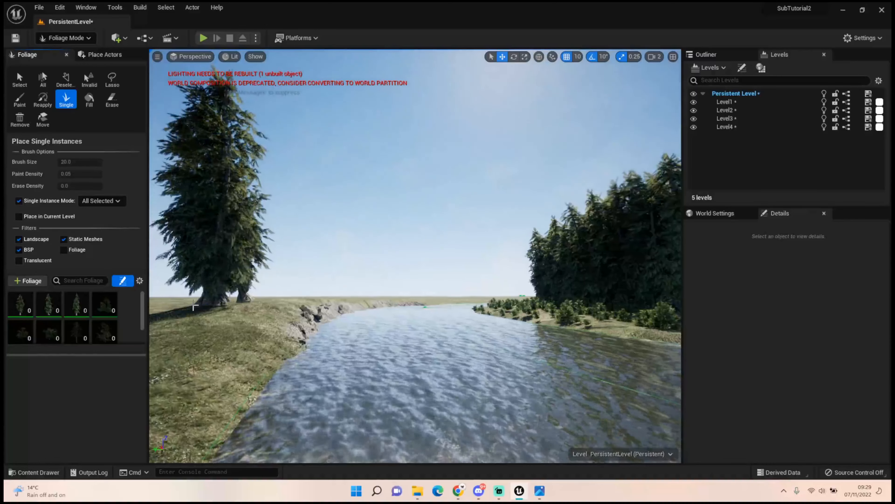
right_click_drag(198, 319, 249, 335)
key("ctrl+z")
key("w")
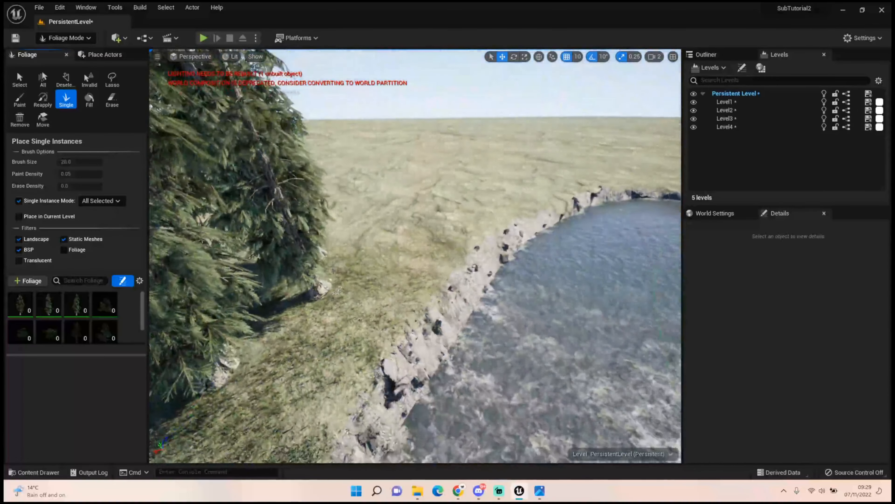
Place a row of single cedars along the raised bank, following the river edge toward the bend
left_click(348, 247)
left_click(380, 234)
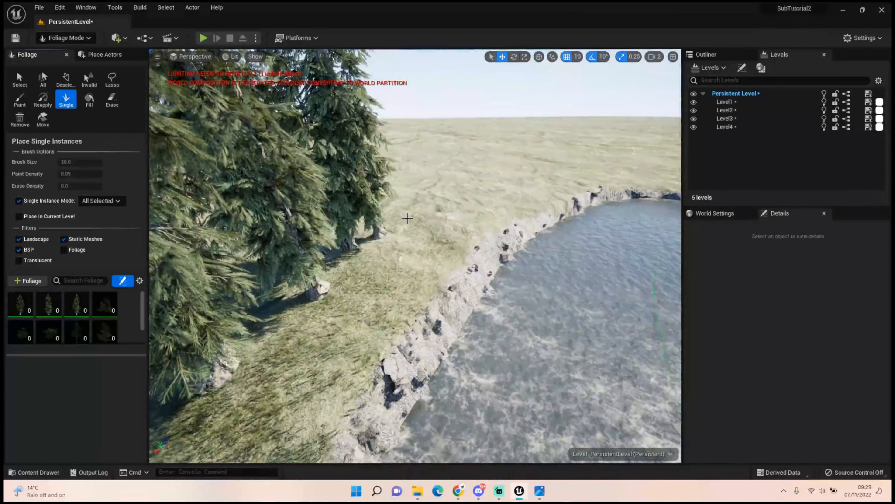
left_click(419, 215)
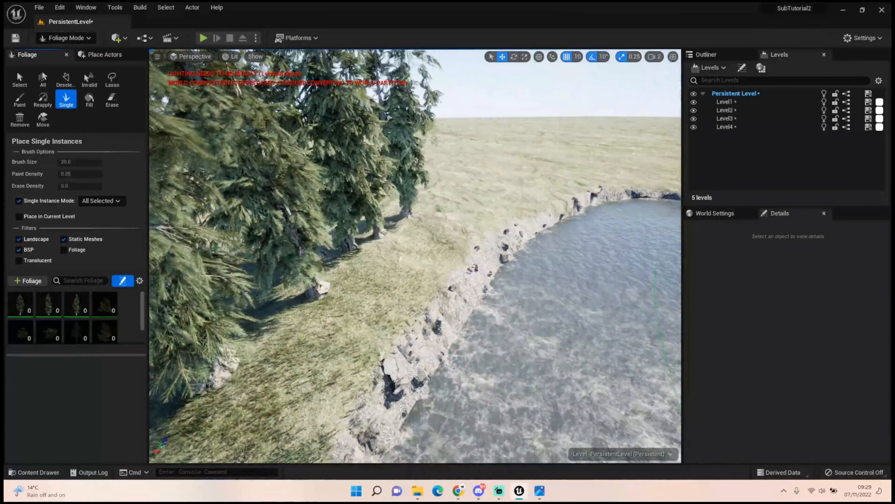
left_click(451, 194)
left_click(492, 185)
left_click(508, 180)
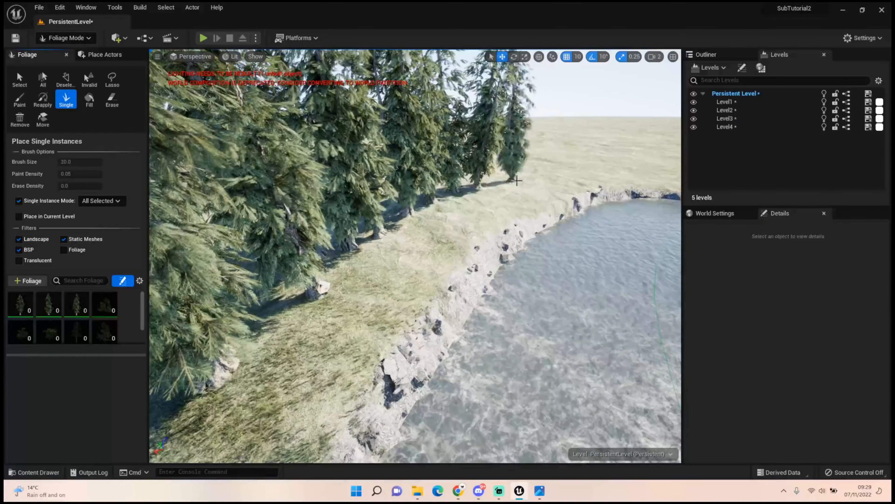
left_click(516, 179)
Deactivate the first cedar type in the palette and place small spaced-out cedar groups farther along the same bank
right_click_drag(516, 178, 522, 243)
key("w")
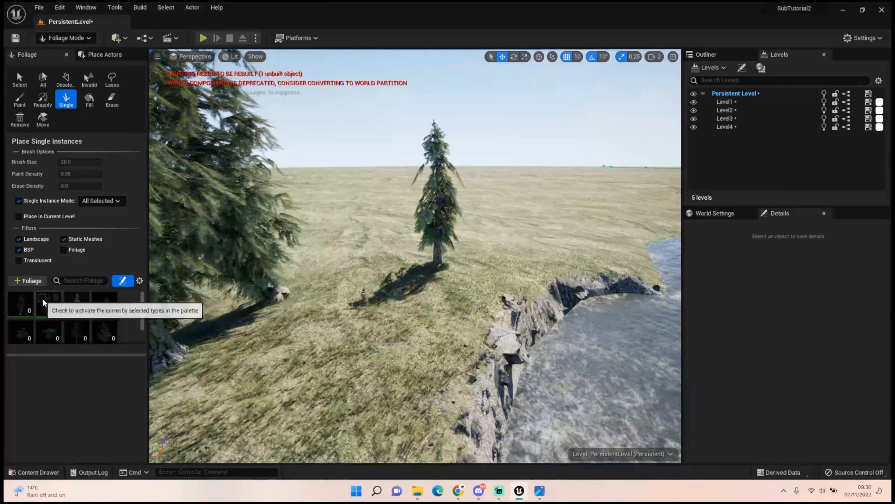
left_click(517, 222)
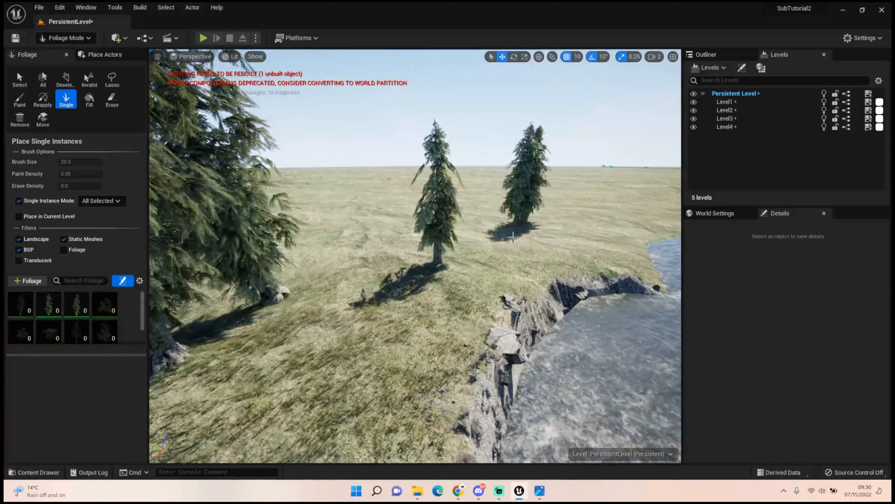
left_click(497, 242)
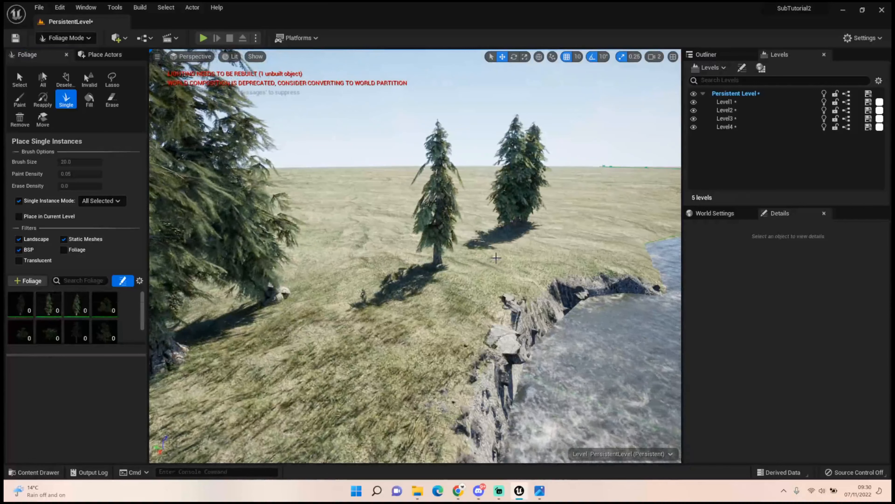
right_click_drag(490, 260, 543, 226)
key("w")
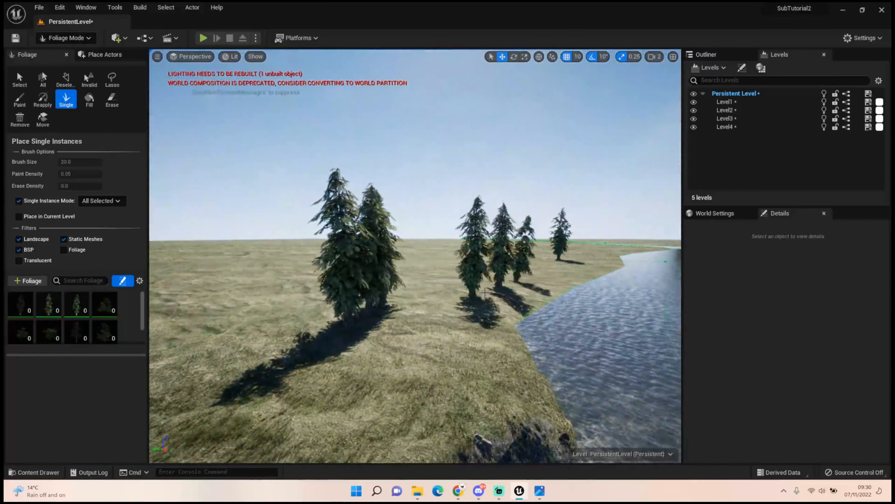
Review the planted banks from water level, then set the camera speed to 4 and view the whole landscape from above
right_click_drag(434, 300, 488, 279)
key("s")
key("w")
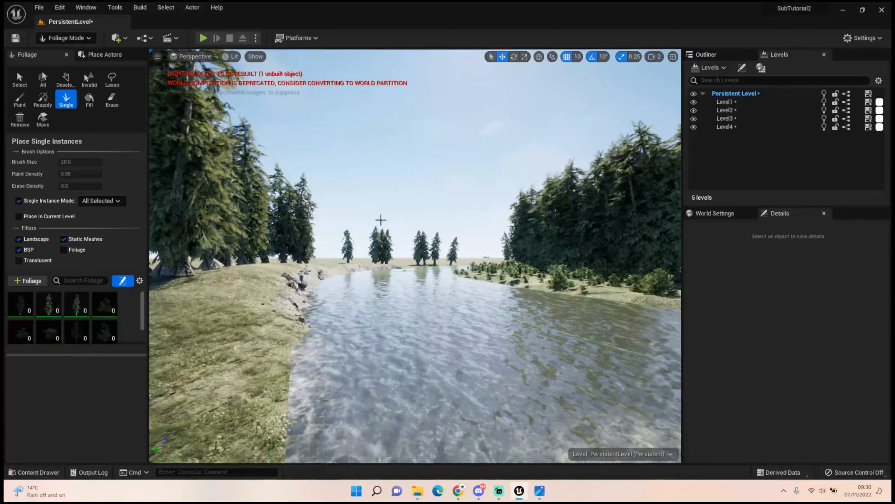
key("w")
mouse_move(415, 256)
right_mouse_down()
mouse_move(415, 217)
mouse_move(409, 258)
mouse_move(432, 255)
right_mouse_up()
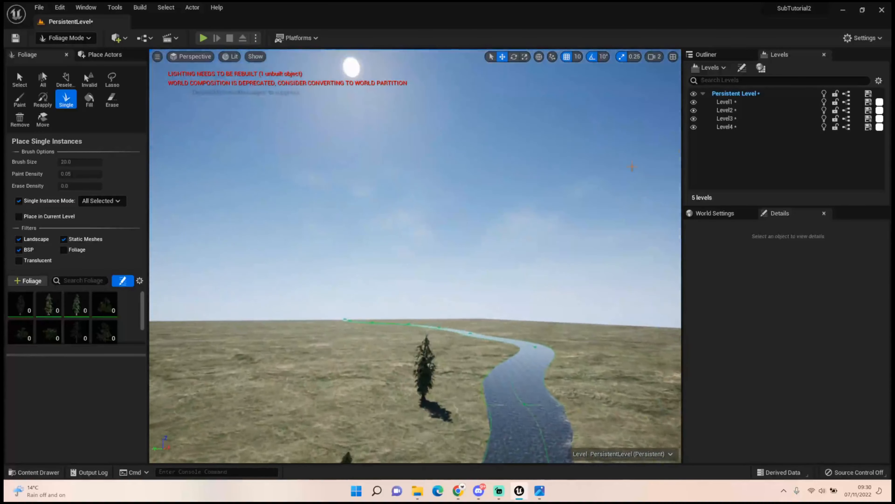
left_click(657, 56)
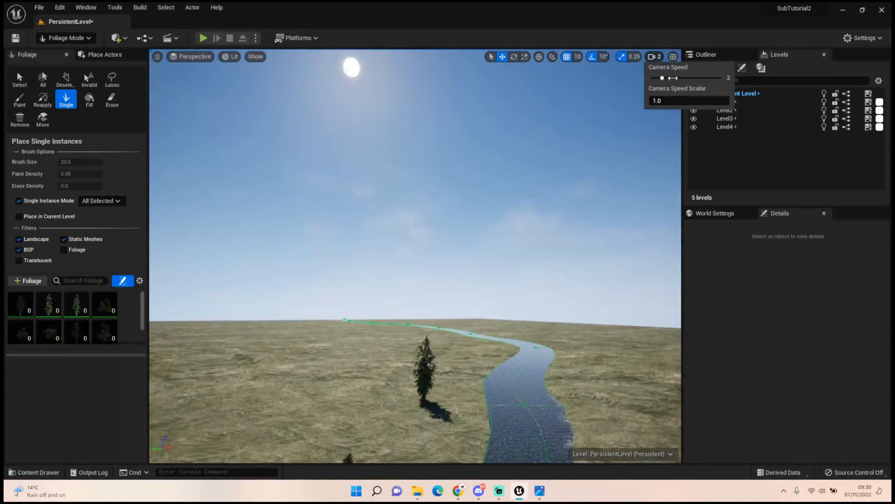
mouse_move(623, 117)
right_mouse_down()
mouse_move(611, 97)
mouse_move(599, 165)
mouse_move(507, 221)
right_mouse_up()
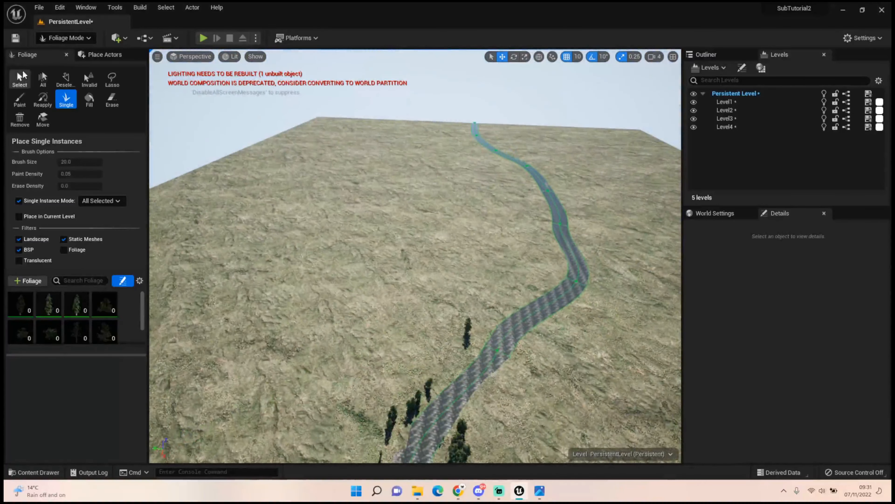
Switch to Landscape mode and sculpt a tall mountain beside the river with a brush size of 8192
left_click(65, 38)
left_click(63, 54)
left_click(70, 40)
left_click(70, 72)
left_click(65, 38)
left_click(73, 53)
left_click(67, 38)
left_click(73, 62)
left_click(20, 94)
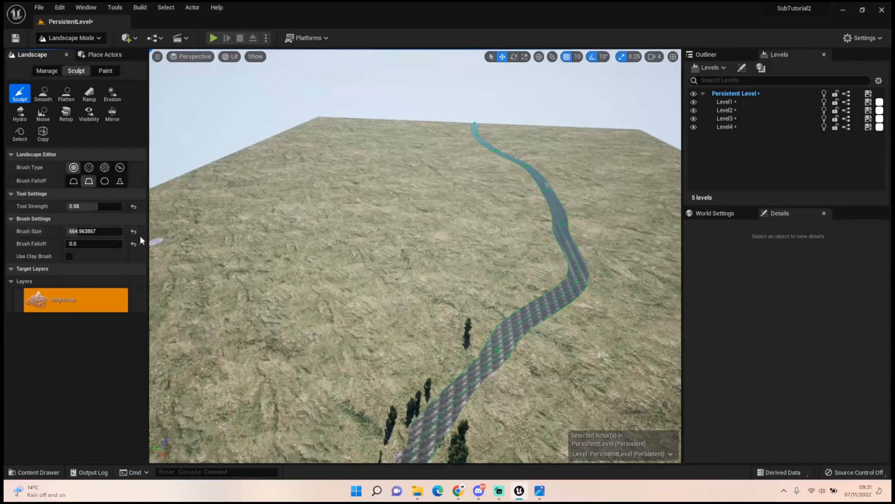
left_click_drag(97, 233, 122, 232)
left_click(222, 231)
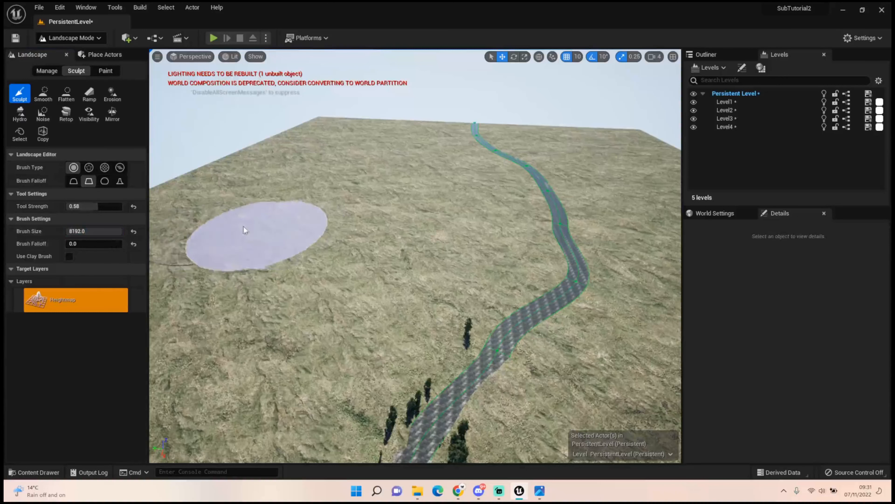
mouse_move(205, 225)
left_mouse_down()
mouse_move(192, 194)
mouse_move(279, 186)
mouse_move(326, 206)
mouse_move(287, 223)
mouse_move(454, 180)
mouse_move(434, 208)
mouse_move(335, 155)
mouse_move(278, 150)
mouse_move(343, 180)
mouse_move(170, 156)
left_mouse_up()
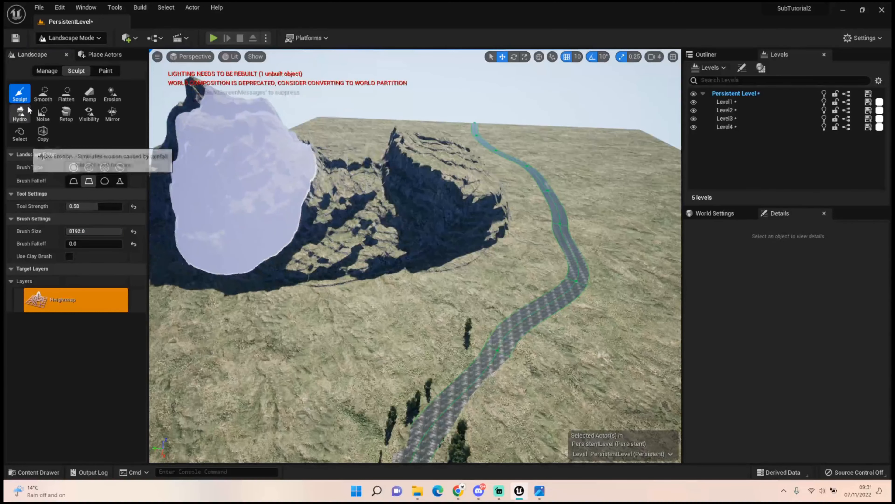
Smooth the mountain's jagged peaks and slopes into rounded hills, undoing one edit along the way
left_click(43, 93)
mouse_move(159, 109)
left_mouse_down()
mouse_move(226, 148)
mouse_move(187, 102)
mouse_move(403, 160)
mouse_move(373, 163)
left_mouse_up()
key("ctrl+z")
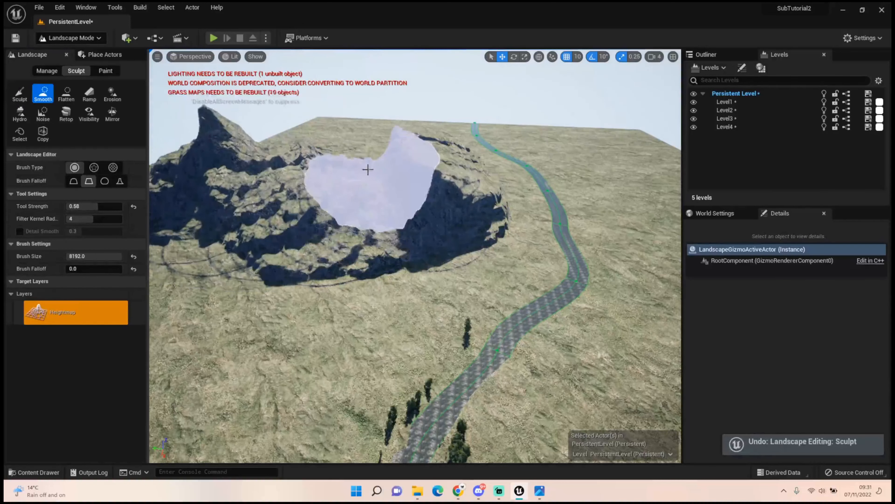
mouse_move(359, 205)
left_mouse_down()
mouse_move(211, 170)
mouse_move(301, 170)
mouse_move(333, 221)
mouse_move(444, 139)
mouse_move(430, 182)
mouse_move(448, 135)
mouse_move(433, 151)
left_mouse_up()
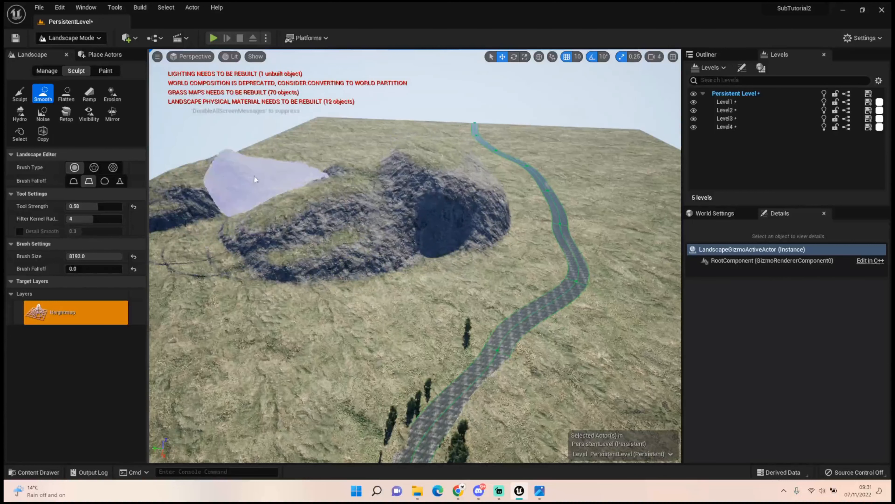
Sculpt extra height onto the middle of the hills and smooth the new peaks
left_click(20, 95)
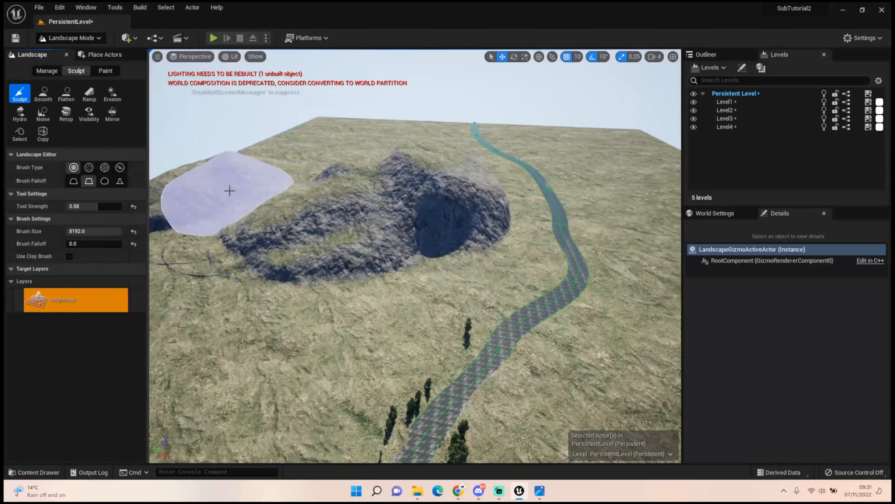
left_click(270, 206)
mouse_move(233, 197)
left_mouse_down()
mouse_move(288, 206)
mouse_move(282, 187)
mouse_move(187, 164)
left_mouse_up()
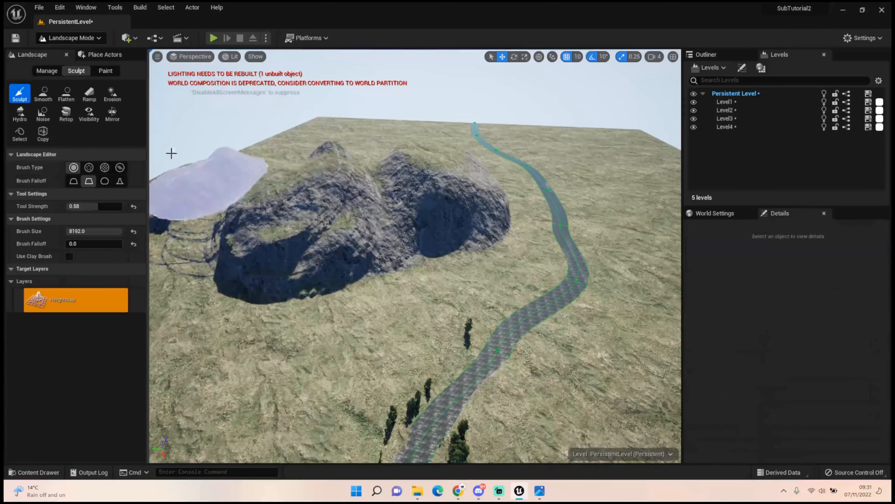
left_click(43, 93)
mouse_move(292, 190)
left_mouse_down()
mouse_move(331, 166)
mouse_move(322, 160)
left_mouse_up()
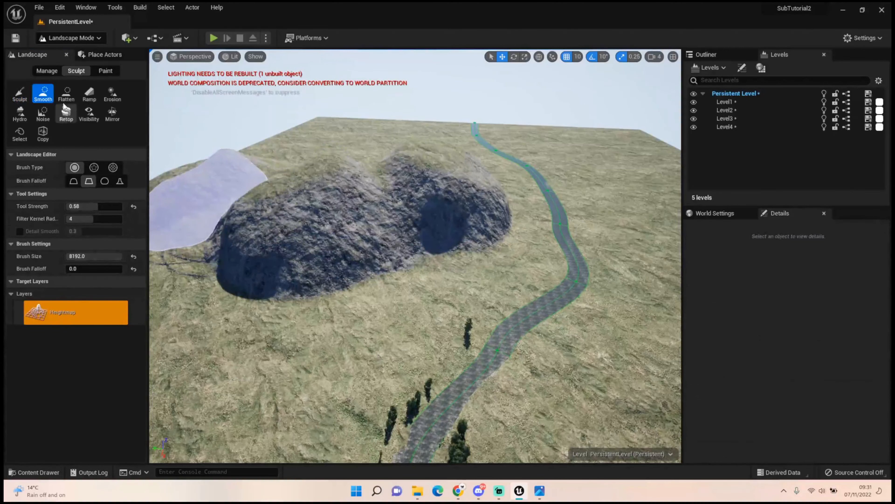
Flatten the hilltops into one broad plateau reaching from the landscape's edge toward the river
left_click(66, 96)
left_click_drag(306, 170, 244, 165)
mouse_move(304, 178)
right_mouse_down()
mouse_move(282, 123)
mouse_move(290, 111)
mouse_move(294, 190)
right_mouse_up()
key("w")
key("s")
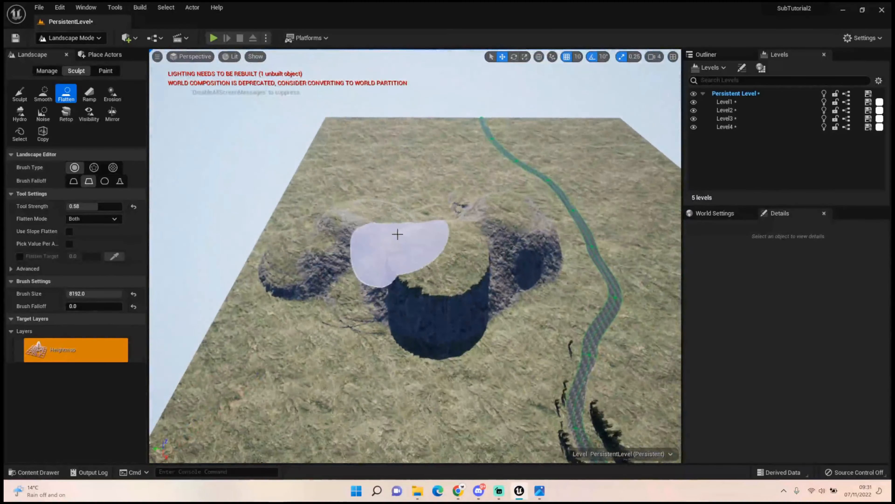
mouse_move(435, 243)
left_mouse_down()
mouse_move(394, 228)
mouse_move(318, 229)
mouse_move(352, 244)
mouse_move(350, 217)
mouse_move(285, 205)
mouse_move(295, 196)
mouse_move(344, 213)
left_mouse_up()
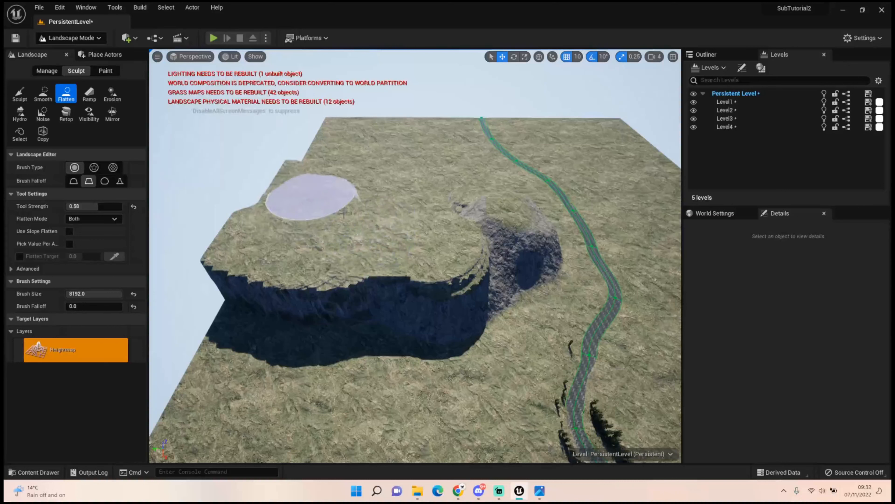
mouse_move(287, 209)
left_mouse_down()
mouse_move(278, 213)
mouse_move(319, 175)
left_mouse_up()
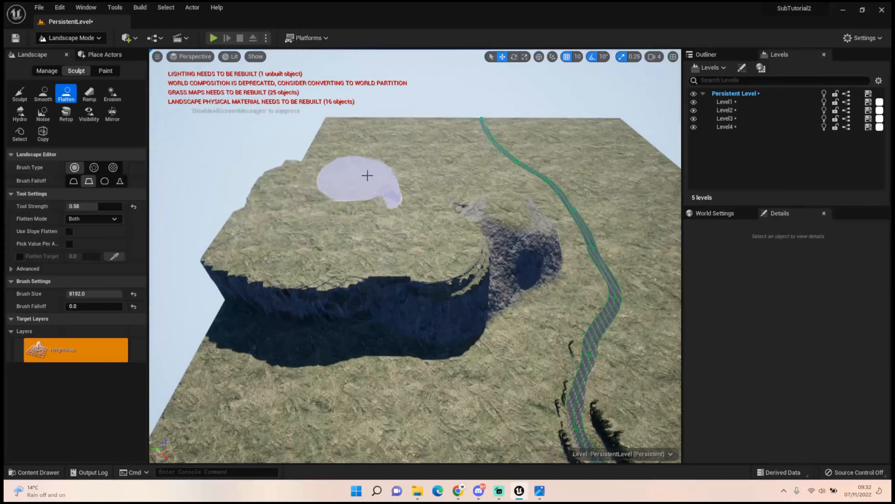
mouse_move(474, 190)
left_mouse_down()
mouse_move(430, 228)
mouse_move(480, 200)
mouse_move(481, 220)
mouse_move(441, 229)
left_mouse_up()
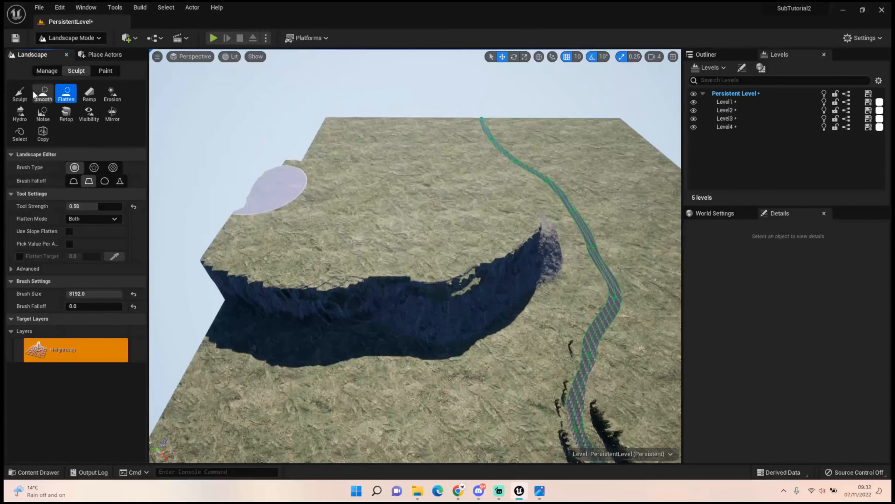
Smooth the plateau's cliff edge and apply Hydro erosion along the cliff face
left_click(40, 92)
mouse_move(508, 228)
left_mouse_down()
mouse_move(266, 251)
mouse_move(444, 266)
mouse_move(200, 266)
mouse_move(435, 207)
mouse_move(299, 168)
mouse_move(290, 170)
mouse_move(449, 174)
mouse_move(480, 230)
mouse_move(489, 228)
mouse_move(482, 228)
left_mouse_up()
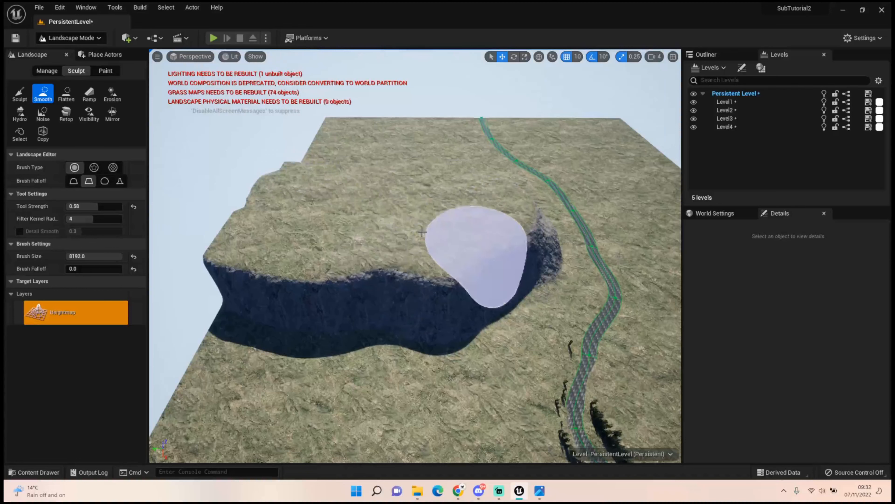
left_click(24, 114)
mouse_move(279, 228)
left_mouse_down()
mouse_move(234, 290)
mouse_move(417, 273)
left_mouse_up()
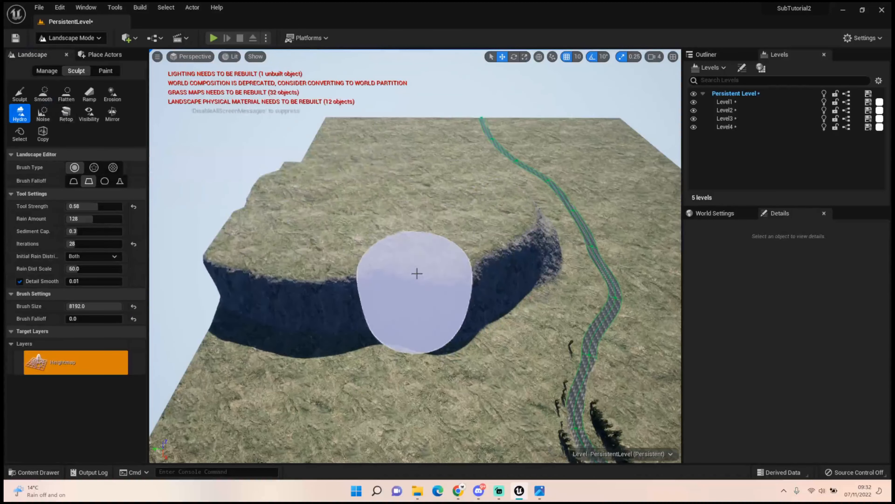
Apply the Erosion tool along the plateau's cliff face, raising the tool strength to 1.0 for rougher, sloping rock
left_click(112, 93)
mouse_move(263, 279)
left_mouse_down()
mouse_move(490, 236)
mouse_move(494, 190)
mouse_move(310, 164)
mouse_move(300, 176)
mouse_move(380, 236)
mouse_move(463, 230)
mouse_move(428, 266)
left_mouse_up()
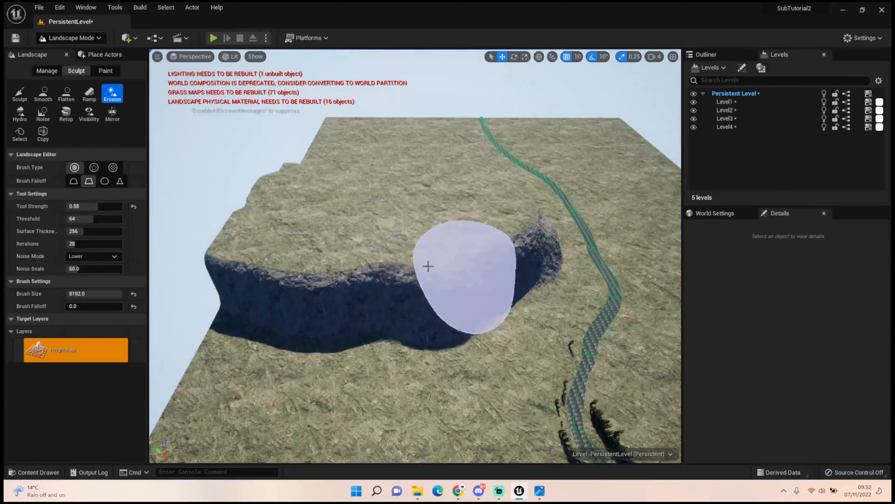
left_click_drag(94, 206, 126, 206)
mouse_move(282, 252)
left_mouse_down()
mouse_move(379, 265)
mouse_move(499, 224)
mouse_move(514, 196)
mouse_move(436, 172)
left_mouse_up()
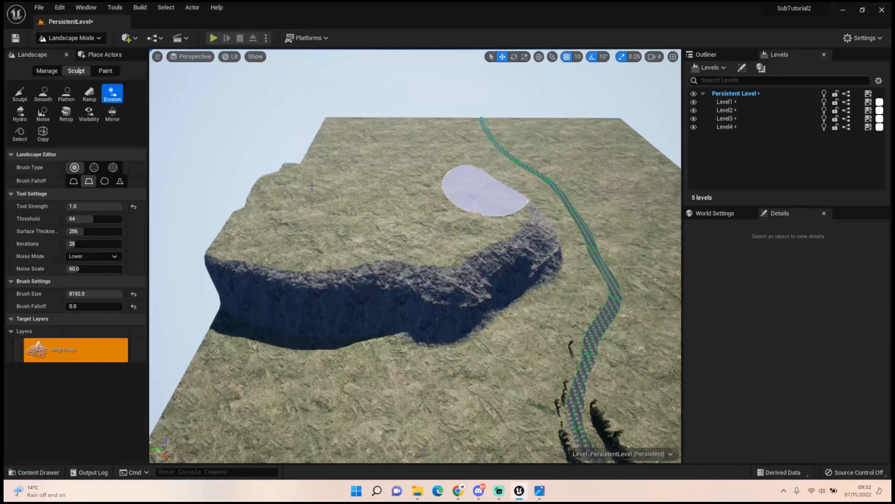
mouse_move(237, 251)
left_mouse_down()
mouse_move(250, 198)
mouse_move(281, 176)
mouse_move(456, 183)
mouse_move(490, 216)
mouse_move(400, 275)
mouse_move(486, 234)
mouse_move(320, 271)
mouse_move(290, 262)
mouse_move(475, 214)
mouse_move(380, 205)
left_mouse_up()
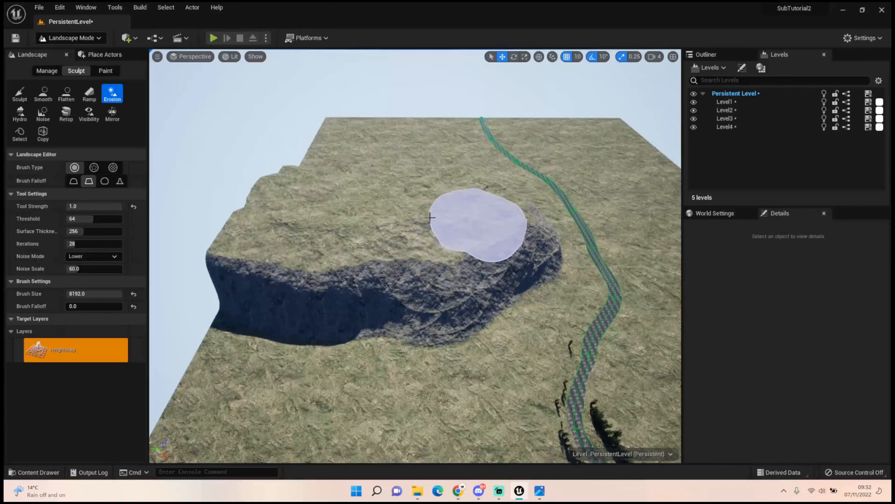
mouse_move(430, 217)
right_mouse_down()
mouse_move(589, 270)
mouse_move(574, 277)
mouse_move(486, 247)
mouse_move(444, 212)
mouse_move(434, 180)
mouse_move(458, 199)
mouse_move(435, 180)
mouse_move(438, 208)
mouse_move(433, 194)
mouse_move(476, 223)
mouse_move(443, 228)
mouse_move(423, 197)
mouse_move(450, 188)
right_mouse_up()
Apply the Erosion tool at strength 1.0 across the upper edge and cliff face of the plateau beside the river
key("w")
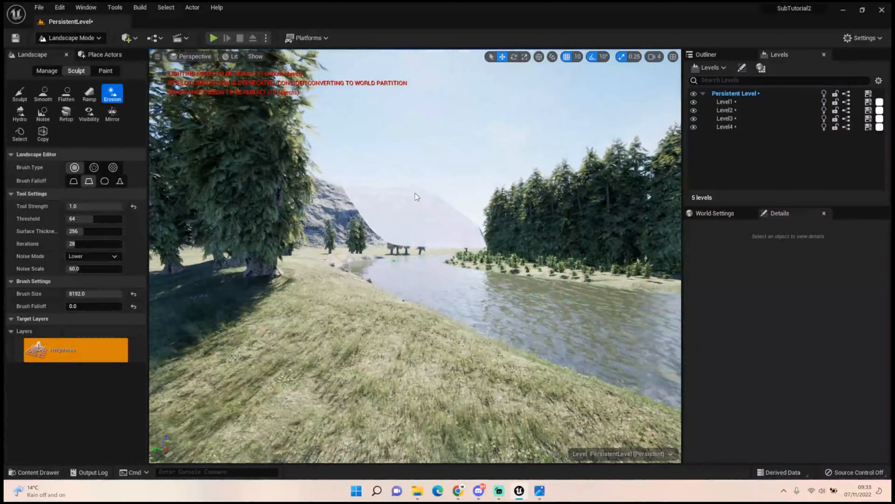
mouse_move(416, 190)
left_mouse_down()
mouse_move(402, 190)
mouse_move(423, 191)
left_mouse_up()
mouse_move(364, 193)
right_mouse_down()
mouse_move(367, 150)
mouse_move(338, 218)
mouse_move(324, 208)
right_mouse_up()
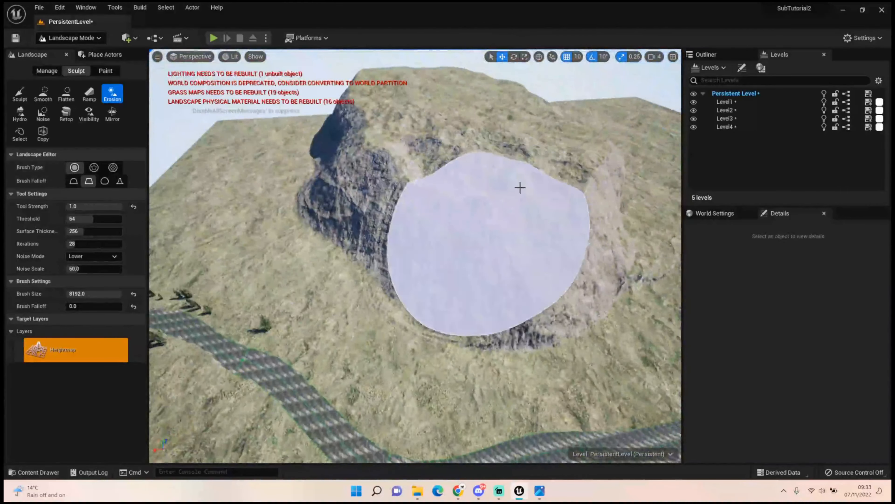
left_click_drag(520, 187, 558, 149)
mouse_move(519, 227)
left_mouse_down()
mouse_move(402, 186)
mouse_move(457, 210)
mouse_move(535, 158)
mouse_move(453, 201)
left_mouse_up()
Smooth the eroded plateau face into gentler slopes and check its silhouette from the riverbank
left_click(43, 94)
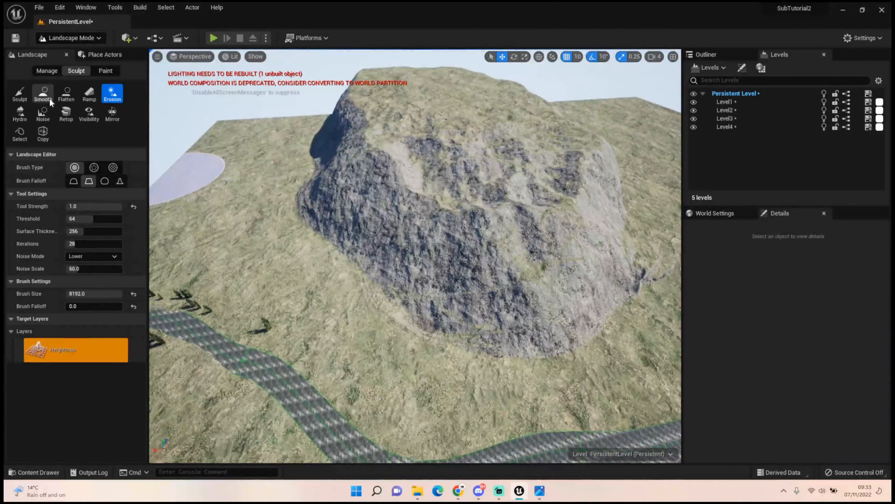
mouse_move(511, 191)
left_mouse_down()
mouse_move(388, 191)
mouse_move(510, 166)
mouse_move(384, 183)
mouse_move(565, 212)
left_mouse_up()
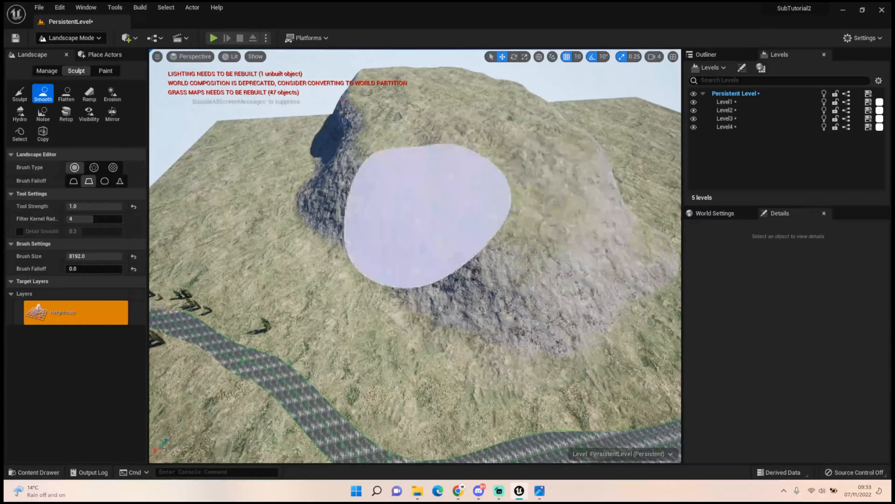
mouse_move(427, 211)
right_mouse_down()
mouse_move(303, 205)
mouse_move(318, 226)
mouse_move(381, 184)
mouse_move(374, 190)
mouse_move(365, 160)
mouse_move(370, 204)
mouse_move(372, 158)
mouse_move(363, 208)
mouse_move(364, 146)
right_mouse_up()
key("w")
key("w")
key("w")
key("s")
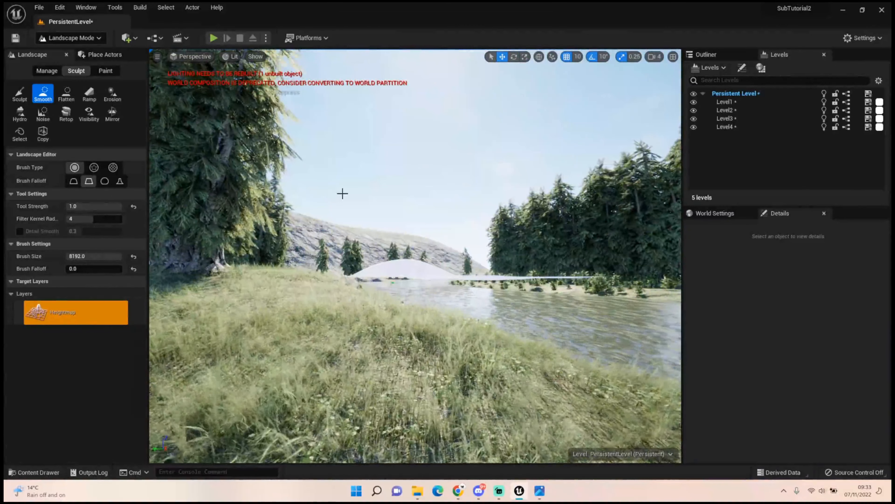
left_click_drag(340, 226, 485, 244)
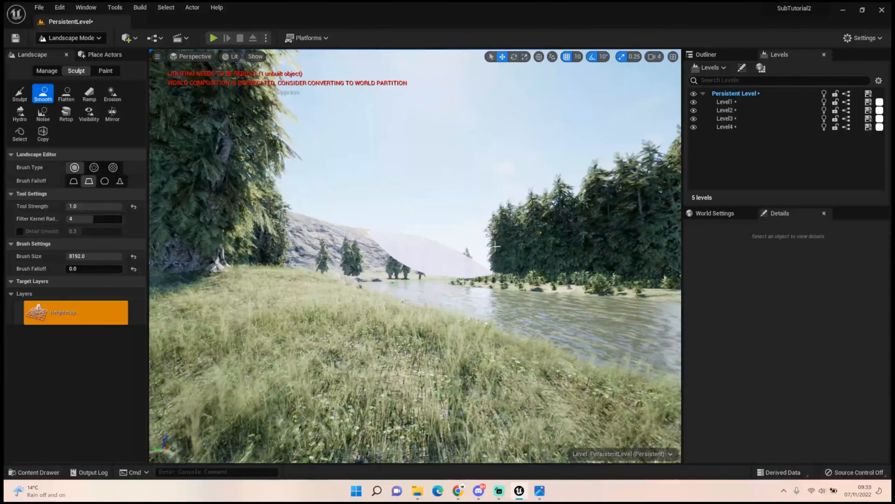
Switch to landscape spline editing and move the river control point just past the mountain back toward the landscape's far side
key("w")
mouse_move(434, 254)
right_mouse_down()
mouse_move(444, 208)
mouse_move(414, 318)
mouse_move(359, 312)
right_mouse_up()
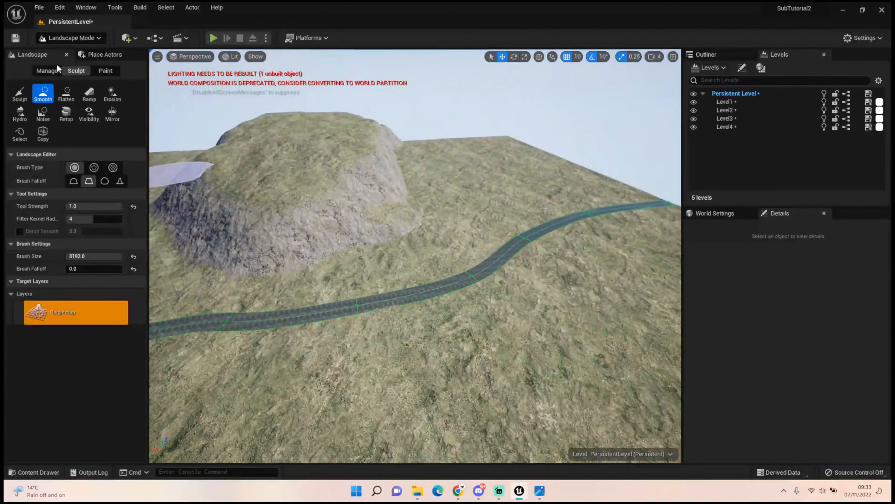
left_click(60, 40)
left_click(60, 41)
left_click(46, 71)
left_click(65, 114)
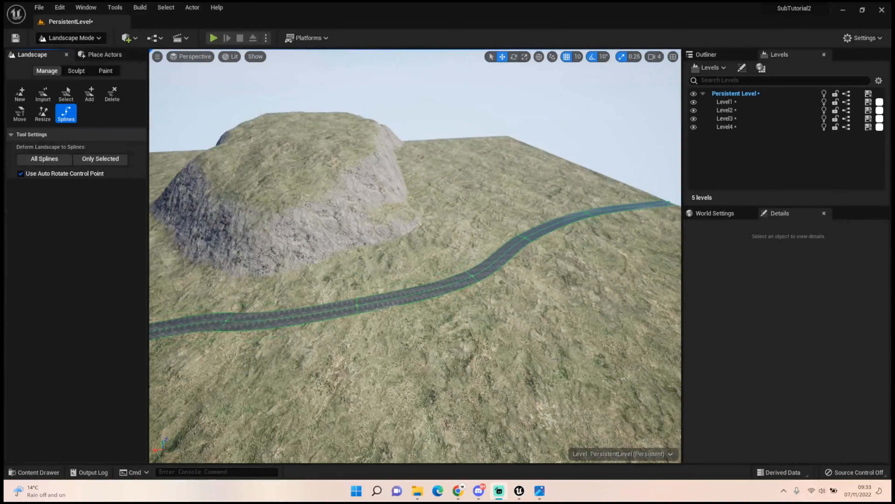
left_click(358, 310)
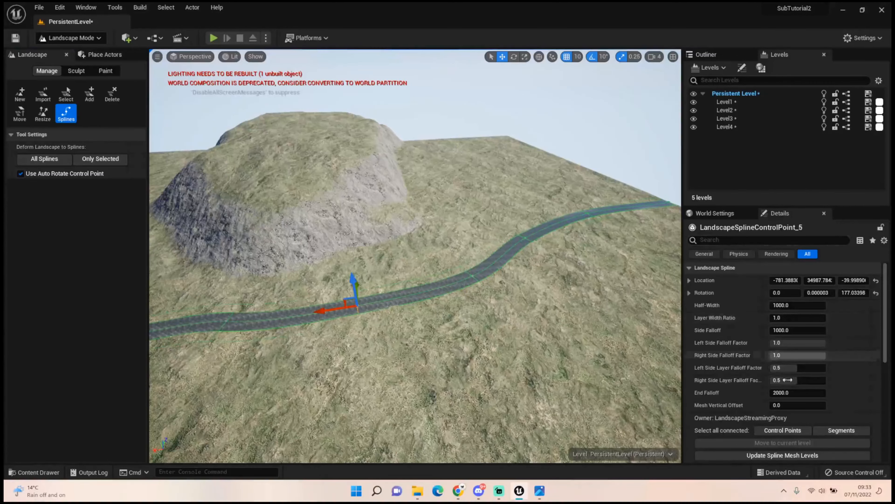
left_click(773, 433)
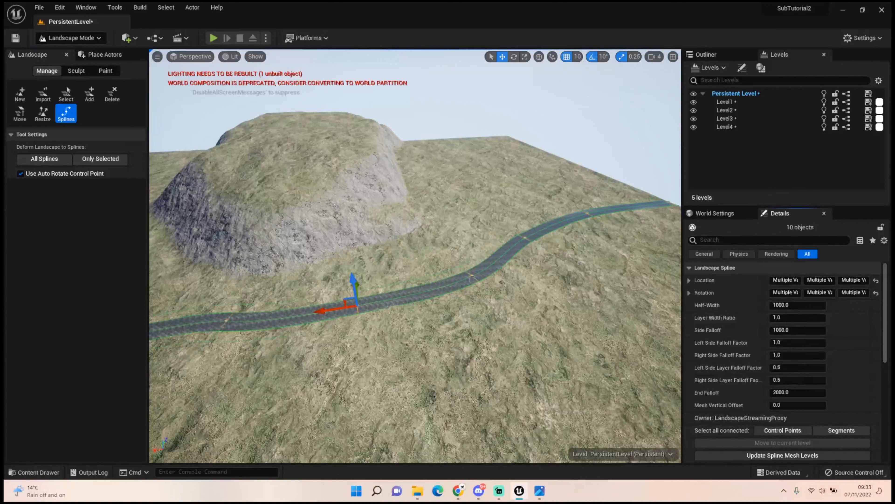
left_click(472, 277)
left_click_drag(459, 257, 446, 243)
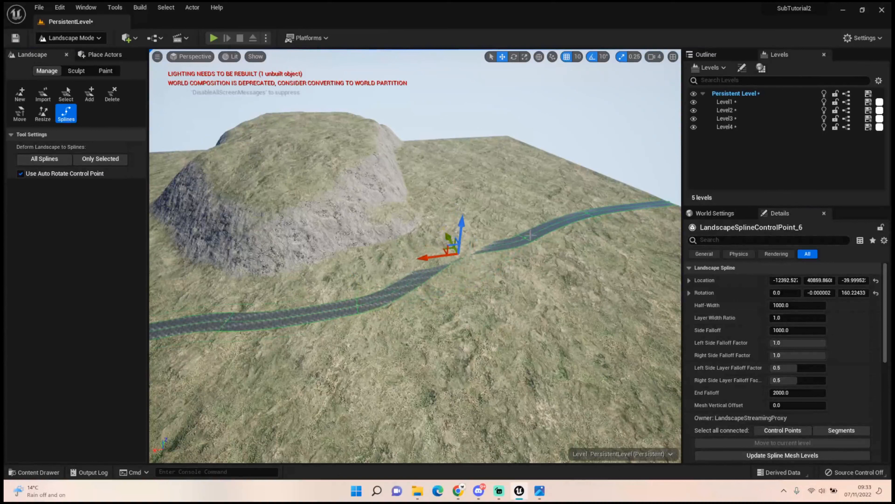
Shift the river's last three control points back along the Y axis so its far end bends behind the mountain
left_click_drag(527, 236, 494, 208)
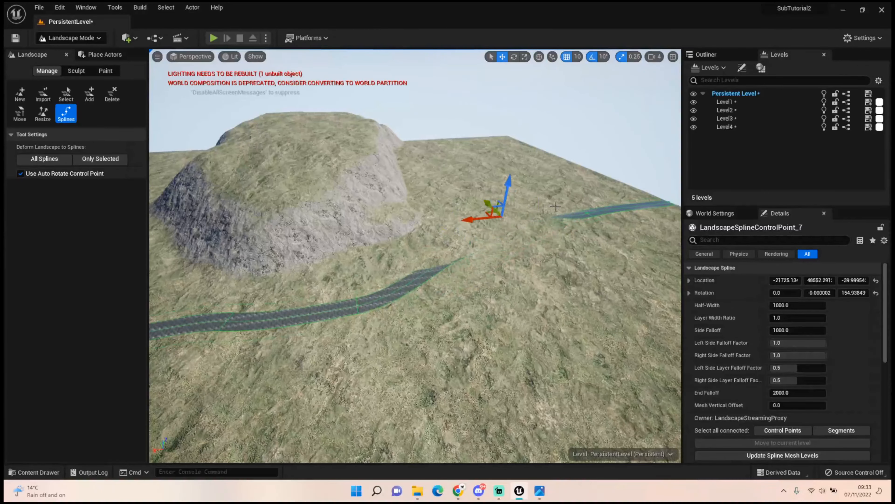
left_click(591, 212)
left_click_drag(570, 204, 536, 184)
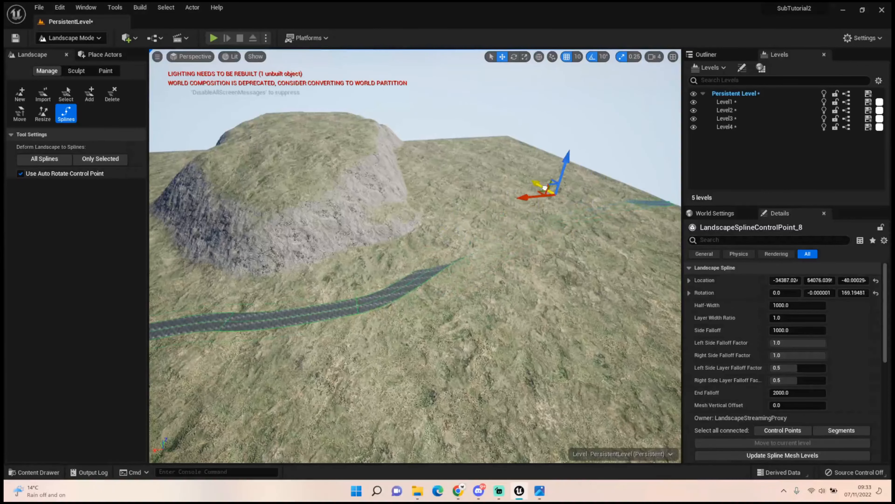
left_click(665, 205)
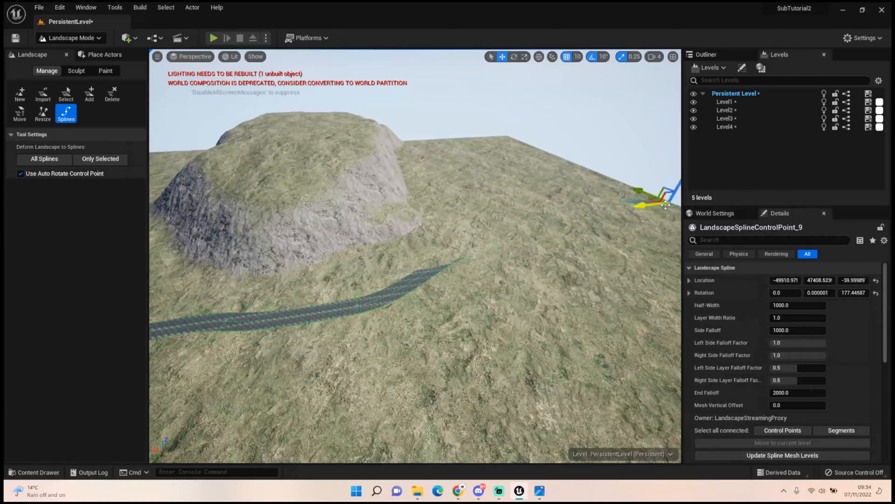
left_click_drag(648, 194, 587, 169)
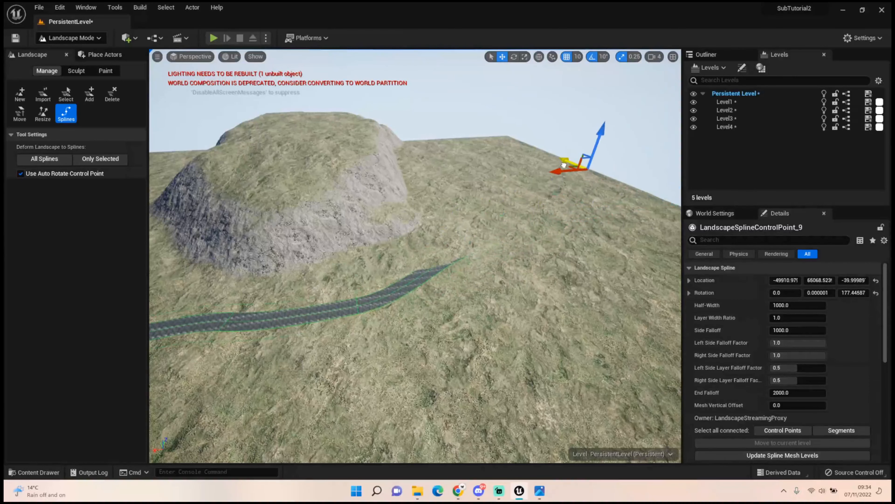
Refine the river's bend behind the mountain by shifting its control points along Y, placing the second-to-last at about Y 59886
right_click_drag(468, 267, 518, 271)
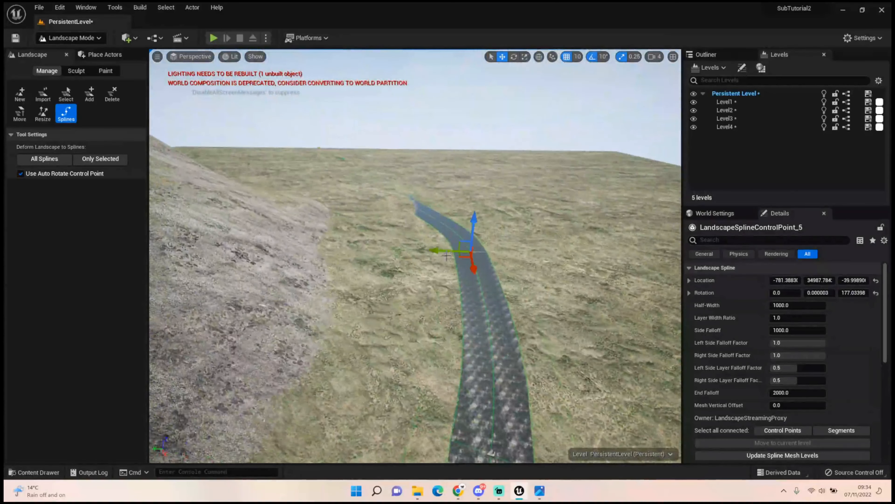
left_click_drag(439, 251, 401, 251)
right_click_drag(401, 252, 310, 240)
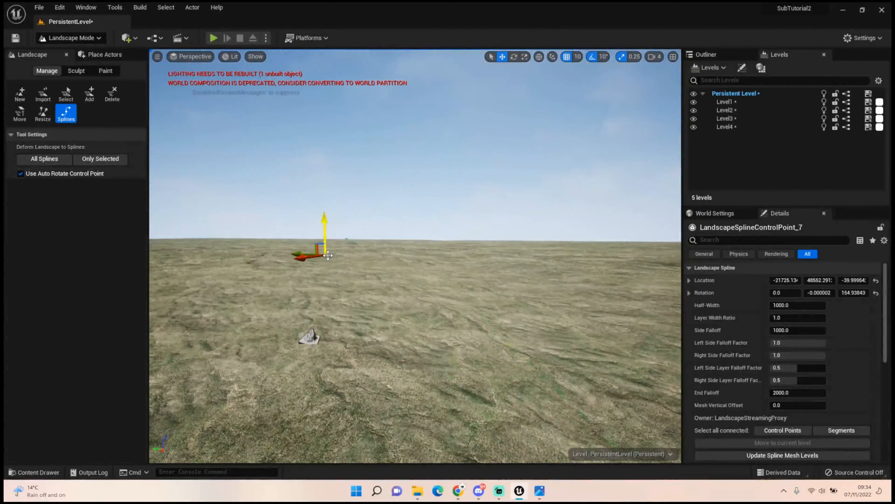
right_click_drag(246, 251, 225, 268)
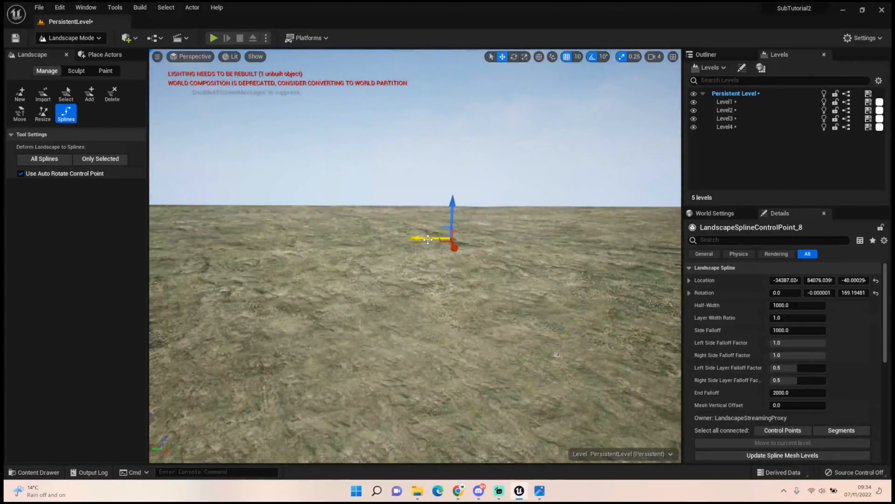
left_click_drag(355, 249, 348, 249)
right_click_drag(348, 249, 317, 270)
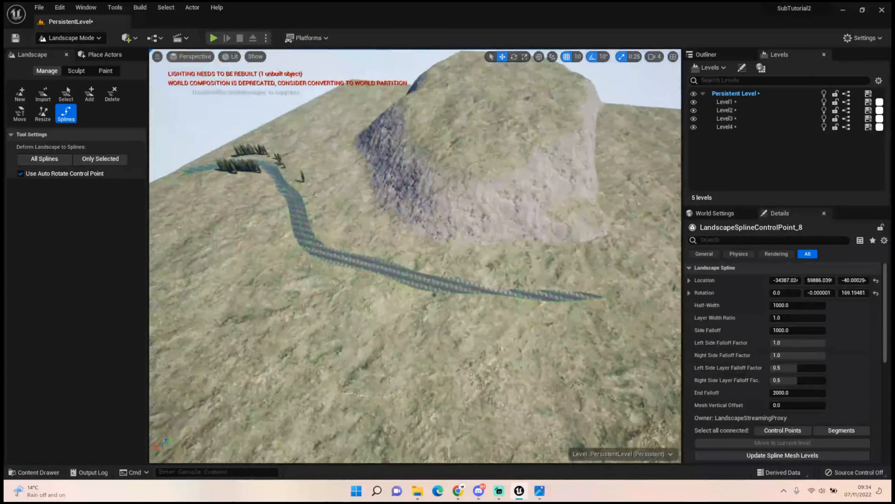
right_click_drag(463, 243, 571, 227)
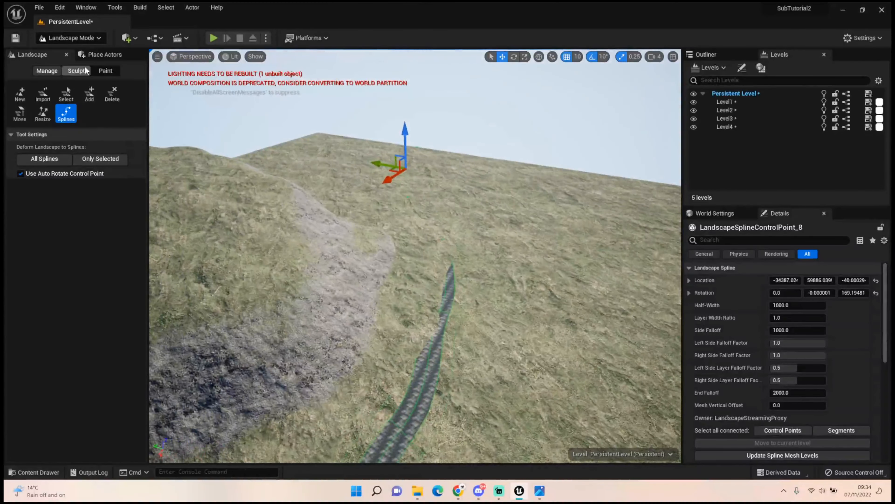
Sculpt a second group of tall hills on the ground across the river, undoing a misplaced stroke along the way
left_click(87, 71)
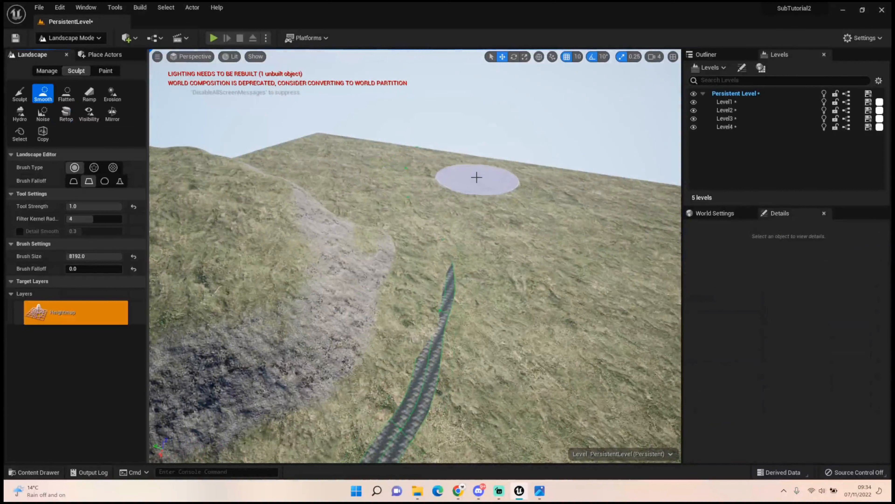
left_click(20, 93)
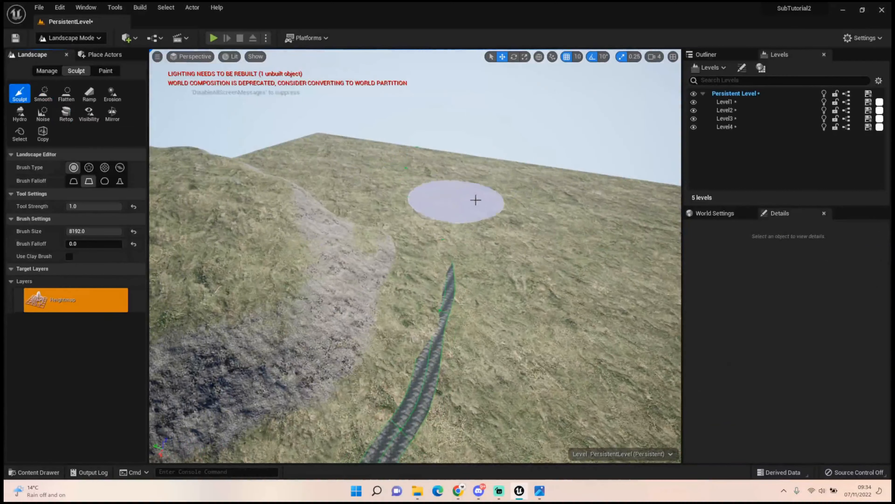
left_click_drag(507, 177, 528, 207)
right_click_drag(529, 207, 529, 169)
key("ctrl+z")
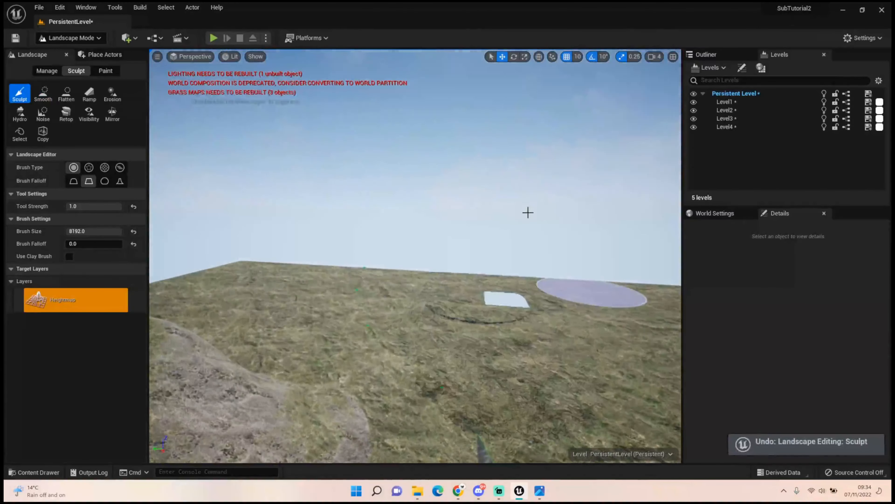
key("w")
mouse_move(528, 212)
right_mouse_down()
mouse_move(528, 192)
mouse_move(518, 228)
mouse_move(503, 235)
right_mouse_up()
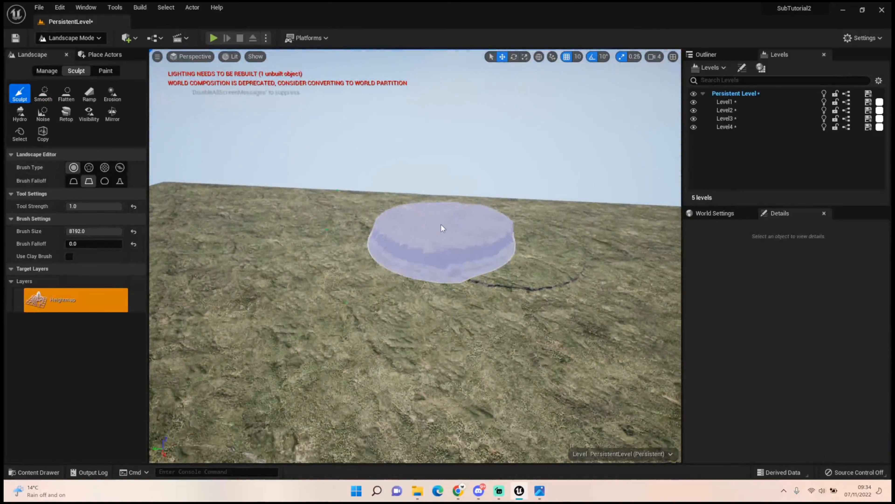
left_click_drag(442, 221, 419, 246)
mouse_move(419, 246)
right_mouse_down()
mouse_move(356, 247)
mouse_move(419, 246)
right_mouse_up()
mouse_move(419, 246)
left_mouse_down()
mouse_move(459, 239)
mouse_move(497, 278)
mouse_move(547, 268)
left_mouse_up()
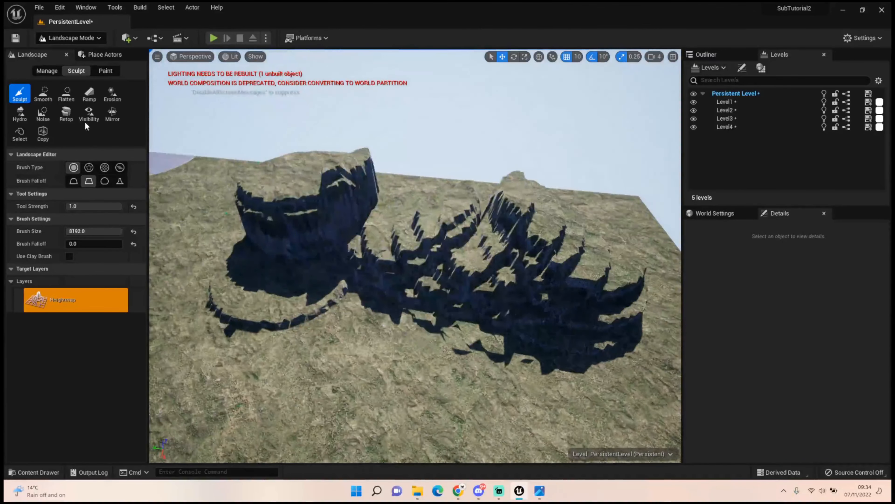
Flatten the new hills across the river into one even plateau
left_click(61, 99)
mouse_move(303, 176)
left_mouse_down()
mouse_move(605, 186)
mouse_move(556, 148)
mouse_move(573, 214)
mouse_move(373, 140)
left_mouse_up()
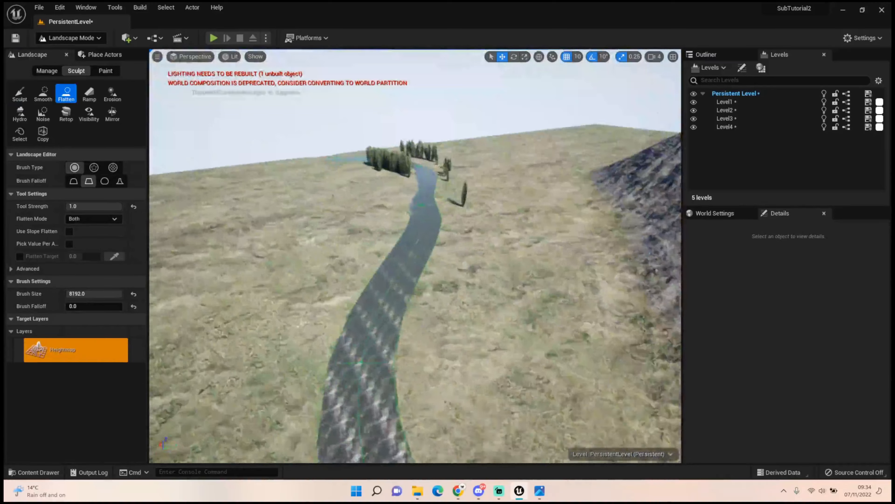
right_click_drag(415, 255, 555, 217)
key("w")
Sculpt additional height onto the river-side end of the second plateau
left_click(19, 94)
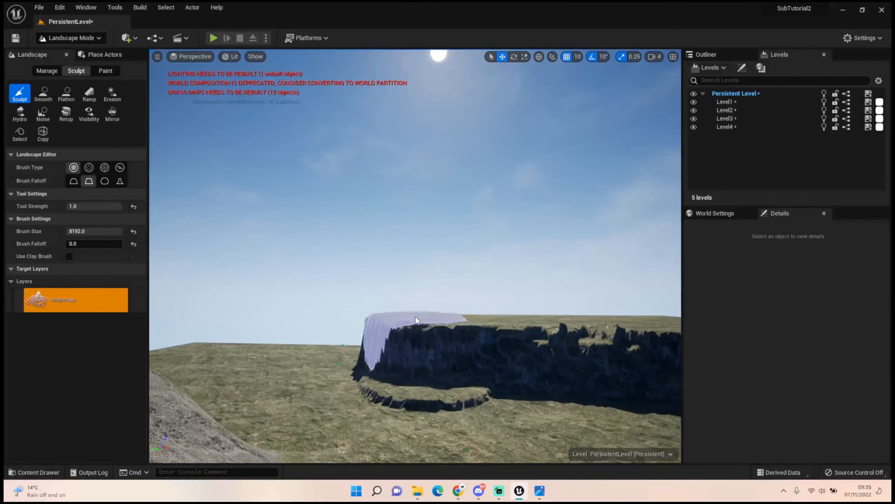
key("w")
mouse_move(415, 309)
right_mouse_down()
mouse_move(420, 272)
mouse_move(416, 381)
right_mouse_up()
key("s")
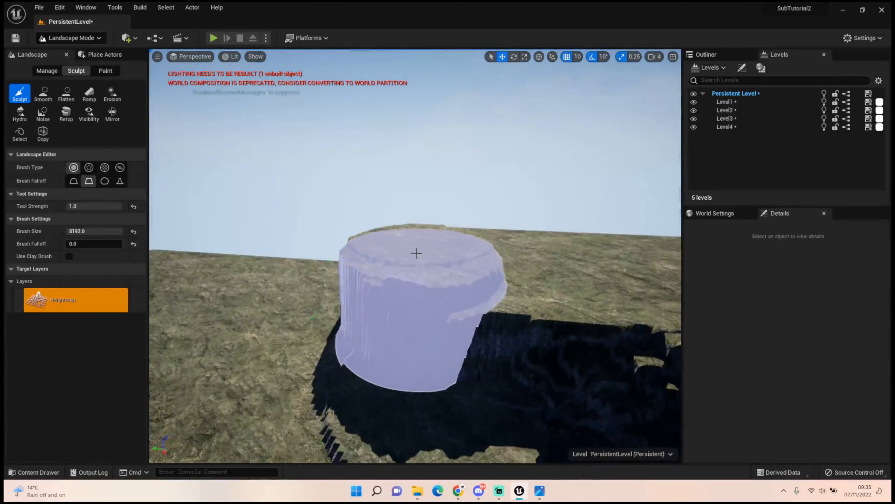
left_click(420, 245)
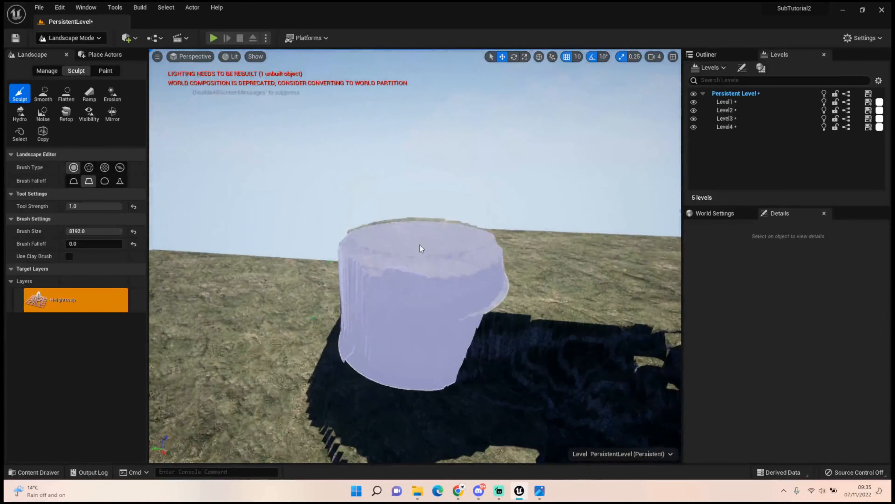
Flatten the second plateau to the height of its raised end, extending the level top across its length
left_click(66, 93)
mouse_move(405, 233)
left_mouse_down()
mouse_move(614, 243)
mouse_move(530, 241)
left_mouse_up()
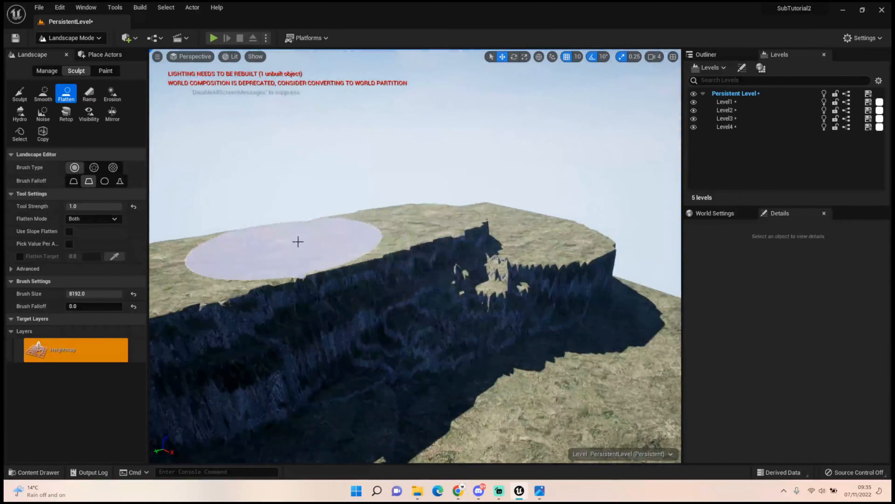
mouse_move(298, 241)
left_mouse_down()
mouse_move(512, 214)
mouse_move(458, 198)
mouse_move(497, 194)
mouse_move(498, 202)
mouse_move(239, 217)
left_mouse_up()
right_click_drag(433, 216, 346, 218)
mouse_move(453, 205)
left_mouse_down()
mouse_move(364, 207)
mouse_move(380, 220)
mouse_move(234, 182)
left_mouse_up()
Smooth the jagged edges and steep walls of the second plateau
left_click(43, 93)
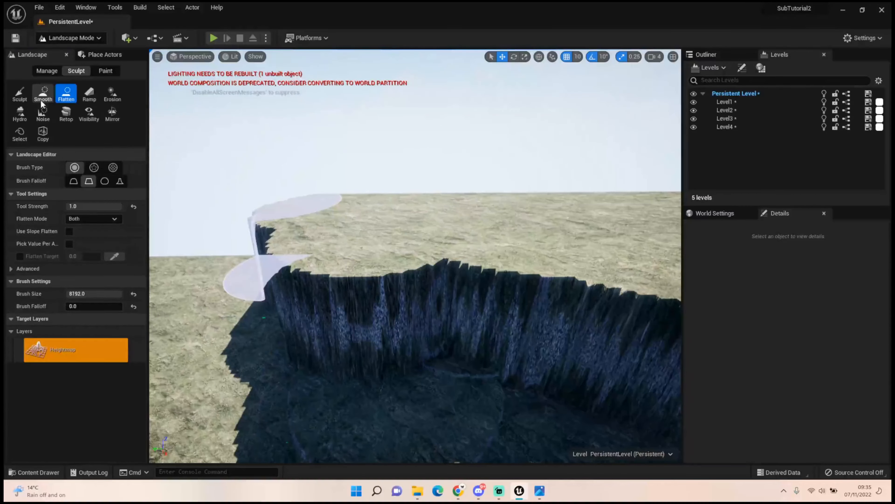
mouse_move(236, 176)
left_mouse_down()
mouse_move(330, 198)
mouse_move(351, 214)
mouse_move(322, 238)
mouse_move(650, 274)
mouse_move(549, 264)
left_mouse_up()
right_click_drag(550, 264, 634, 263)
mouse_move(367, 261)
left_mouse_down()
mouse_move(476, 182)
mouse_move(353, 254)
mouse_move(489, 176)
left_mouse_up()
mouse_move(490, 176)
right_mouse_down()
mouse_move(282, 178)
mouse_move(168, 202)
right_mouse_up()
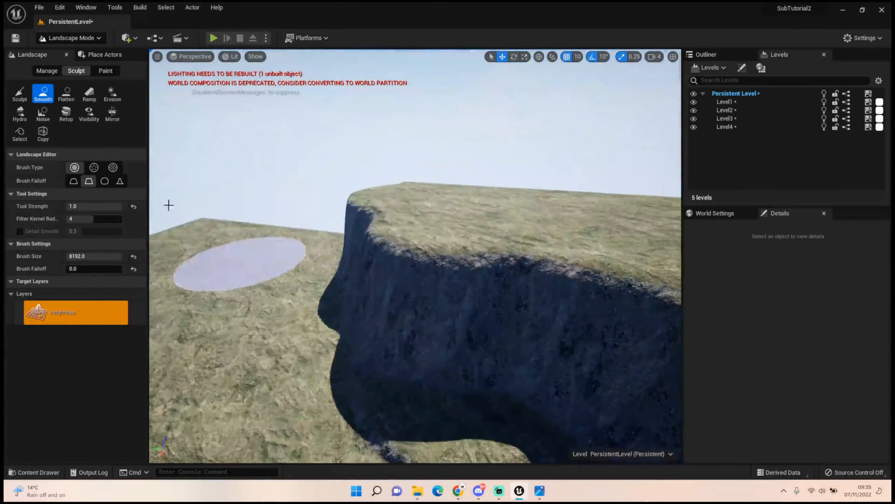
Apply the Erosion tool at strength 1.0 along the rim and river-side end of the second plateau
left_click(107, 100)
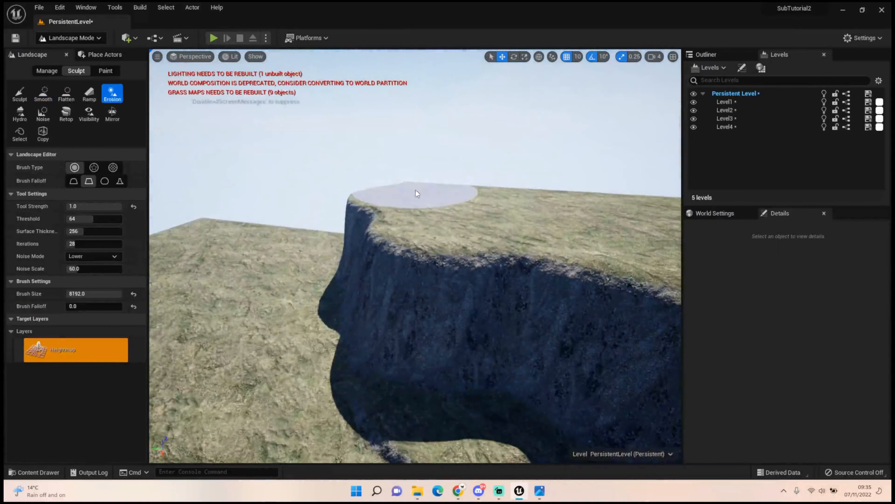
mouse_move(411, 174)
left_mouse_down()
mouse_move(464, 234)
mouse_move(639, 269)
mouse_move(575, 280)
mouse_move(407, 201)
left_mouse_up()
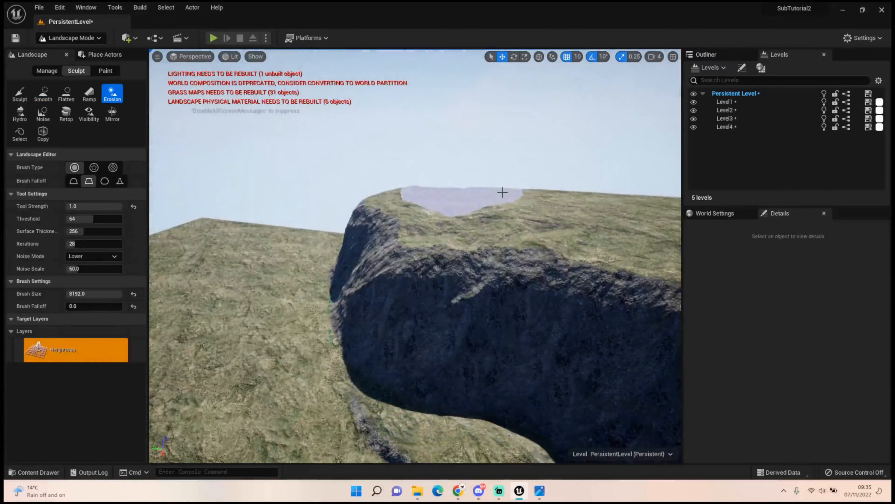
left_click_drag(422, 260, 424, 204)
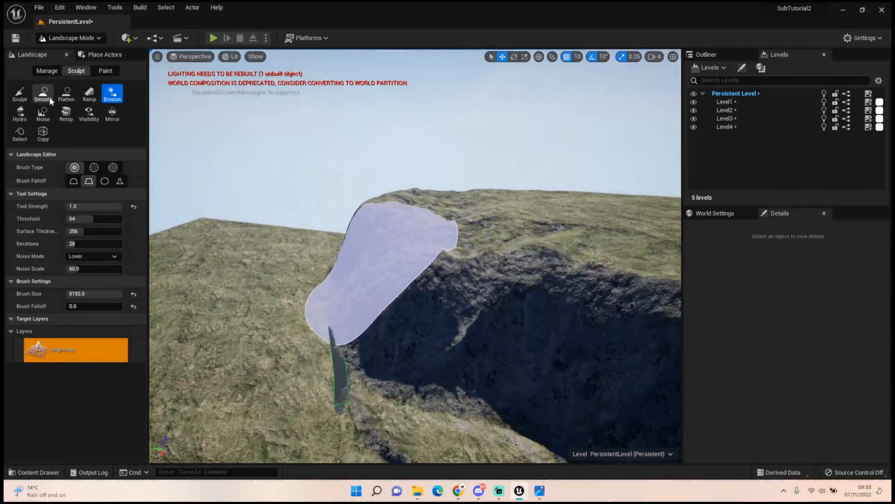
Smooth the eroded rim and river-side end of the second plateau with the Smooth tool
left_click(43, 94)
mouse_move(564, 292)
left_mouse_down()
mouse_move(485, 266)
mouse_move(423, 194)
mouse_move(413, 256)
mouse_move(406, 201)
mouse_move(630, 257)
left_mouse_up()
mouse_move(630, 257)
right_mouse_down()
mouse_move(384, 268)
mouse_move(390, 259)
mouse_move(550, 262)
mouse_move(524, 263)
mouse_move(539, 261)
right_mouse_up()
key("w")
right_click_drag(355, 263, 355, 255)
key("s")
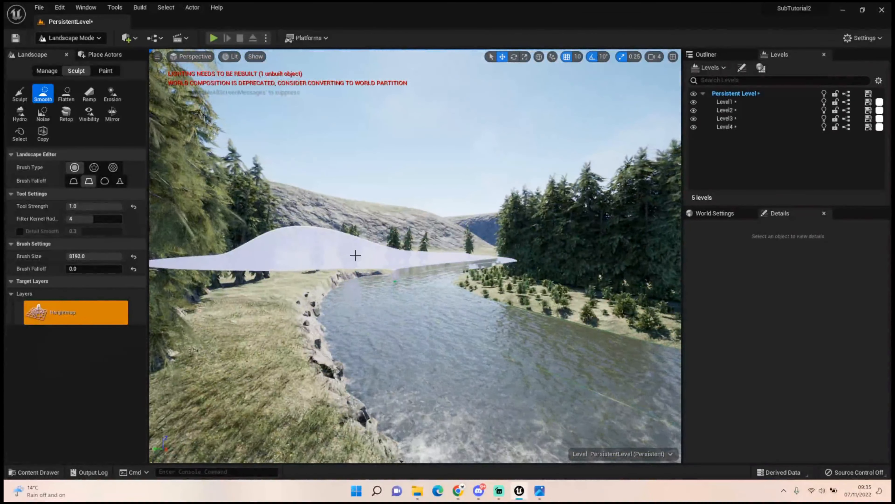
Switch to Foliage mode and set the maximum Scale X of the medium and small cedar foliage types to 0.75
left_click(85, 35)
left_click(74, 74)
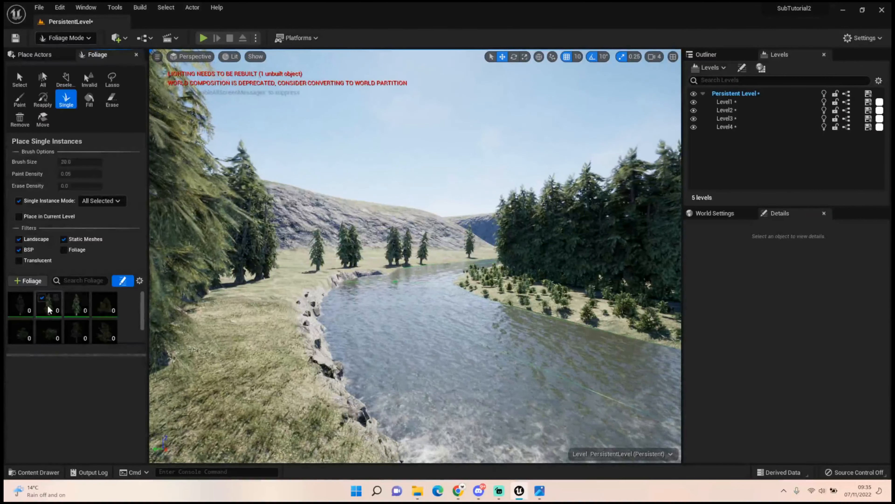
left_click(50, 309)
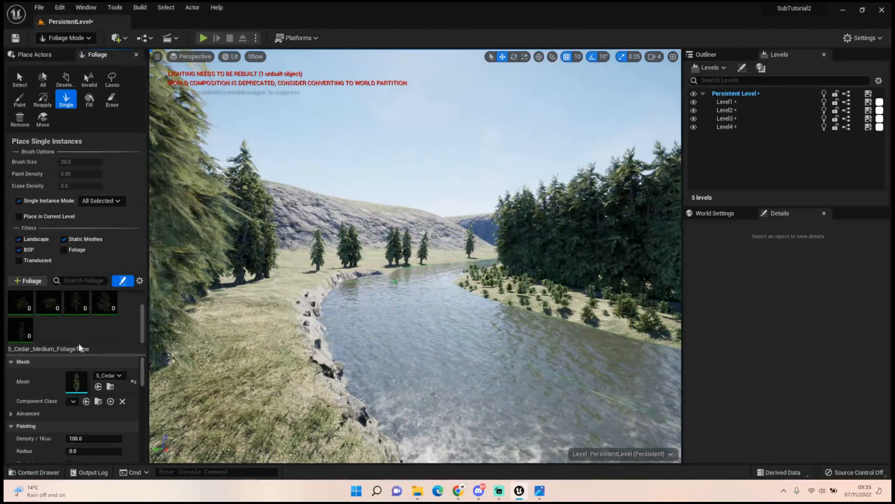
scroll(91, 406, "down", 3)
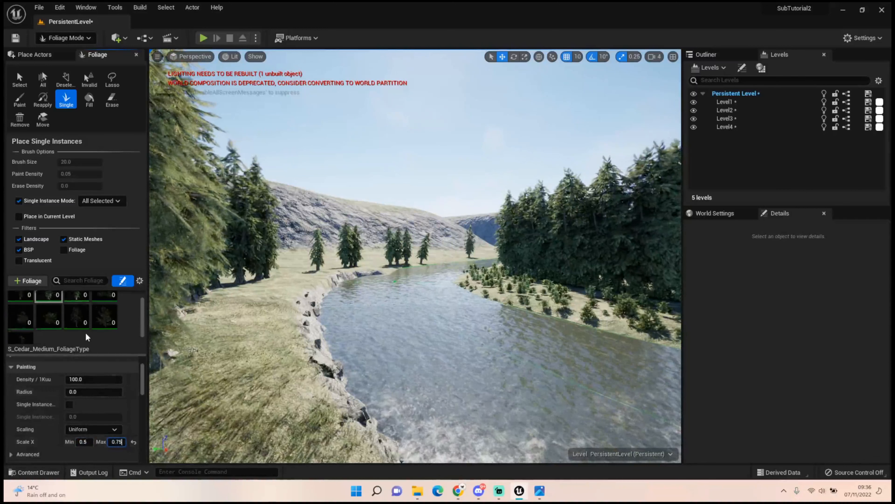
left_click(82, 324)
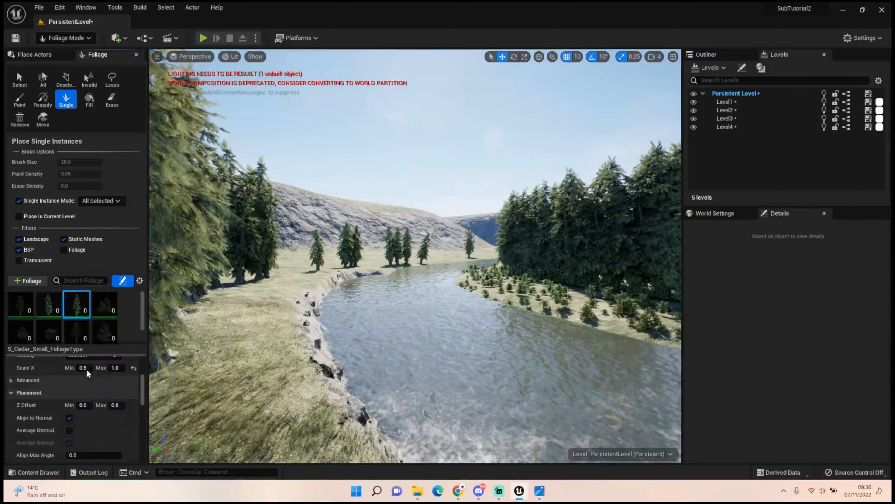
left_click(119, 368)
type("0.75")
Paint cedars over the background plateaus and the ground below them with brush size 8192 and paint density 0.1
right_click_drag(317, 282, 324, 332)
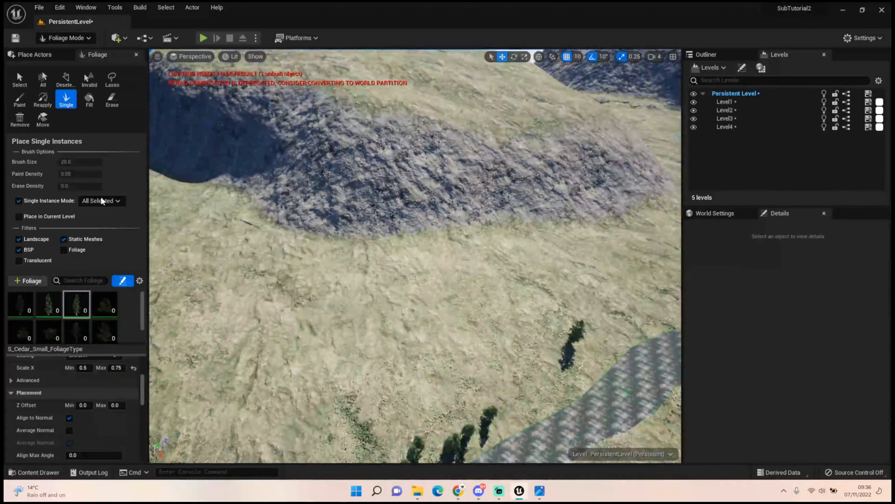
left_click(57, 300)
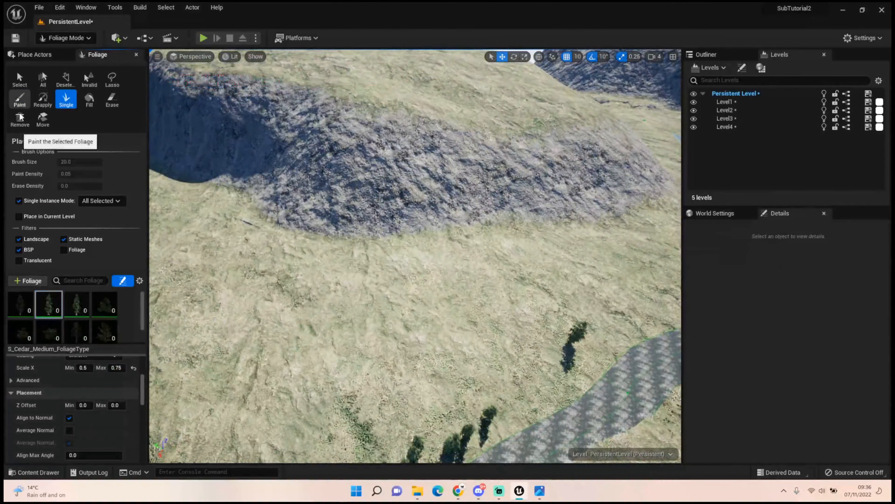
left_click(19, 99)
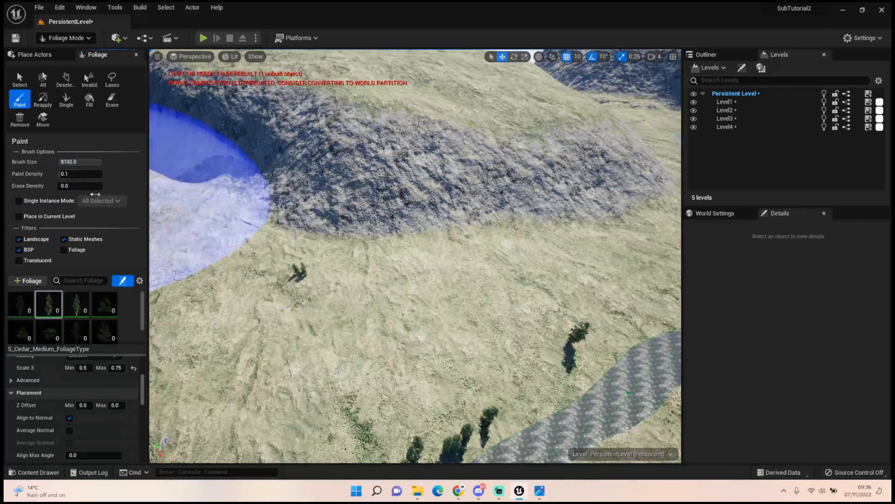
left_click_drag(259, 300, 274, 300)
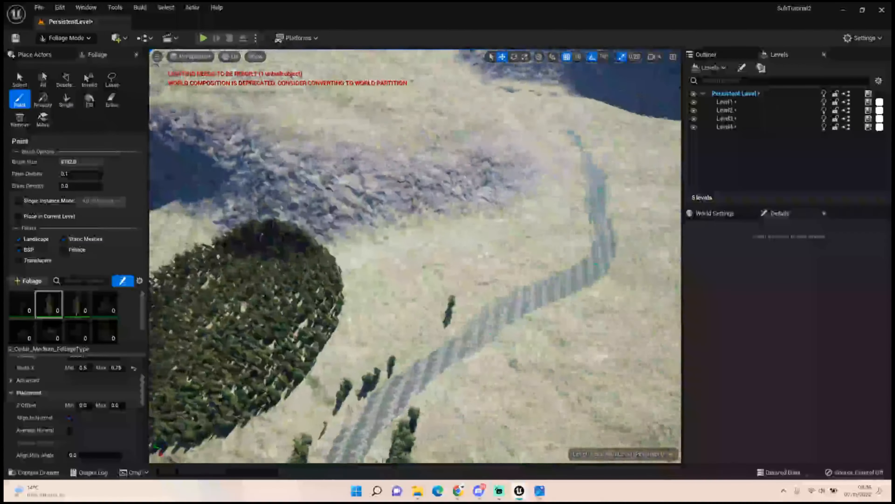
mouse_move(291, 277)
left_mouse_down()
mouse_move(479, 212)
mouse_move(290, 161)
mouse_move(444, 116)
mouse_move(399, 150)
mouse_move(469, 152)
mouse_move(458, 137)
mouse_move(507, 146)
left_mouse_up()
right_click_drag(507, 145, 402, 121)
mouse_move(495, 192)
left_mouse_down()
mouse_move(305, 243)
mouse_move(379, 178)
mouse_move(458, 141)
mouse_move(395, 119)
mouse_move(567, 183)
mouse_move(535, 136)
left_mouse_up()
right_click_drag(534, 144, 586, 145)
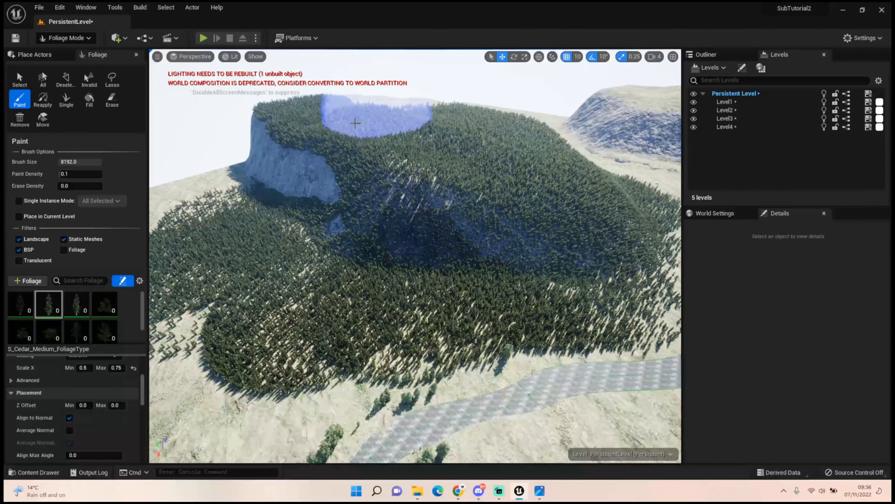
Fill in the forest behind the river and erase stray cedars along the water with a brush size of about 402
right_click_drag(424, 251, 328, 268)
mouse_move(425, 251)
left_mouse_down()
mouse_move(312, 255)
mouse_move(384, 245)
left_mouse_up()
mouse_move(384, 246)
right_mouse_down()
mouse_move(434, 273)
mouse_move(388, 277)
right_mouse_up()
mouse_move(375, 266)
left_mouse_down()
mouse_move(359, 259)
mouse_move(376, 243)
mouse_move(478, 279)
left_mouse_up()
mouse_move(478, 279)
right_mouse_down()
mouse_move(631, 276)
mouse_move(361, 256)
right_mouse_up()
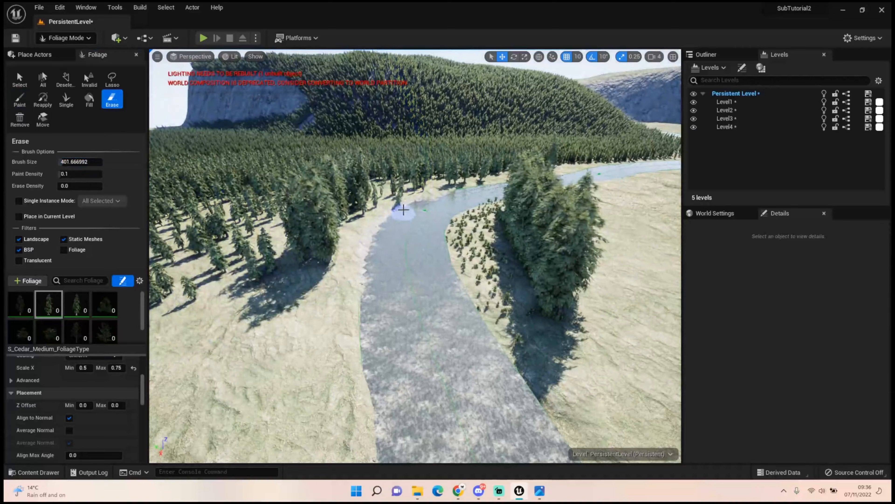
key("w")
right_click_drag(405, 245, 412, 212)
Examine the forested background hills and the river from the low riverbank viewpoint
key("w")
key("s")
key("w")
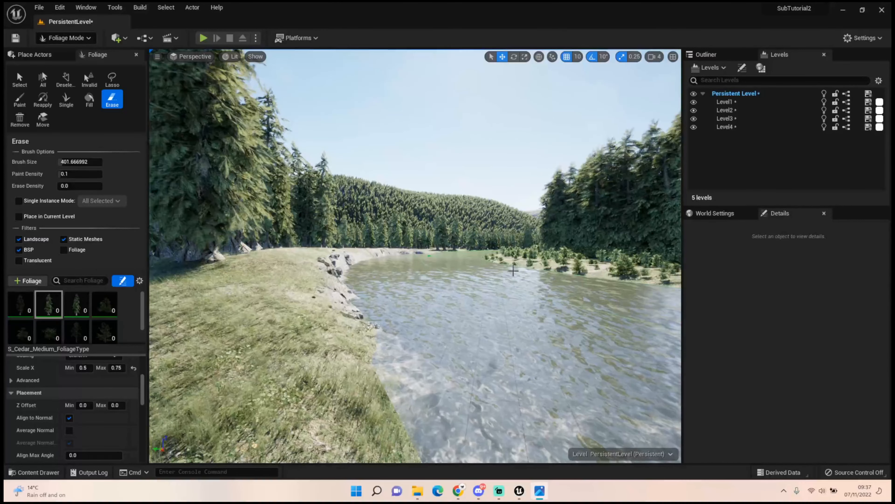
right_click_drag(513, 282, 532, 284)
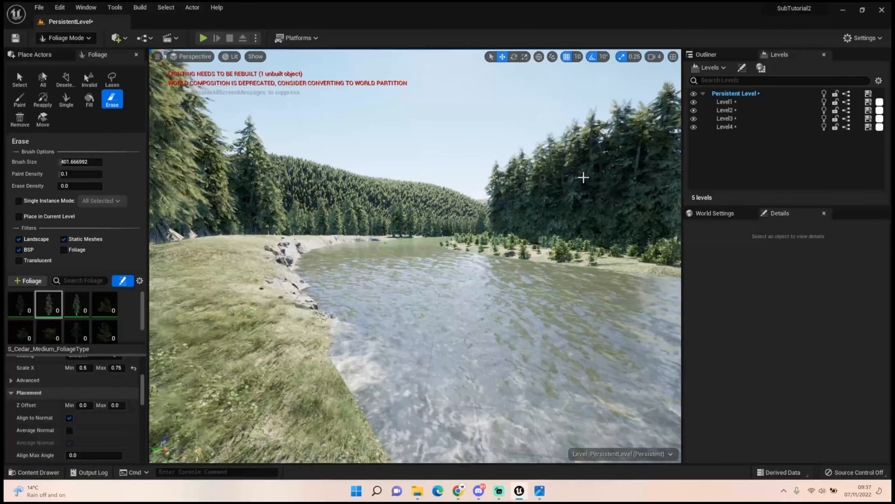
mouse_move(577, 192)
right_mouse_down()
mouse_move(605, 195)
mouse_move(584, 191)
right_mouse_up()
key("w")
key("s")
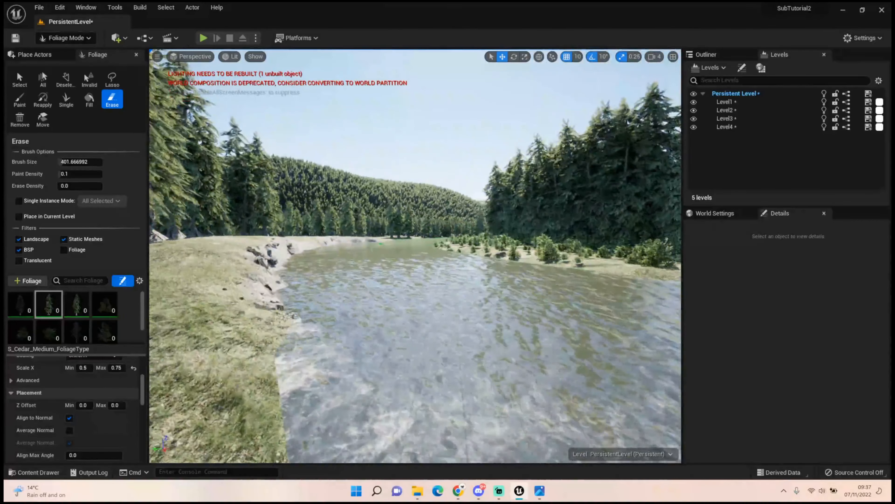
Switch to Select mode and open the Rocks folder under Brushify, Meshes, Ground, Forest in the project content
left_click(71, 39)
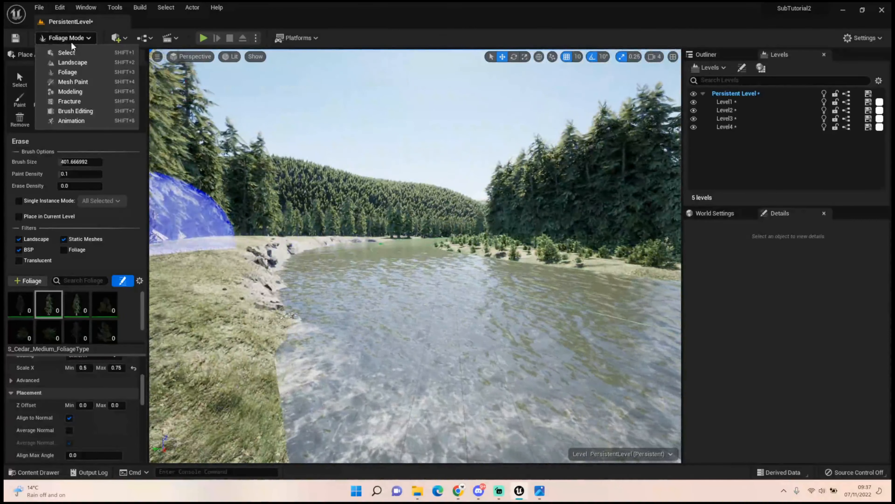
left_click(72, 50)
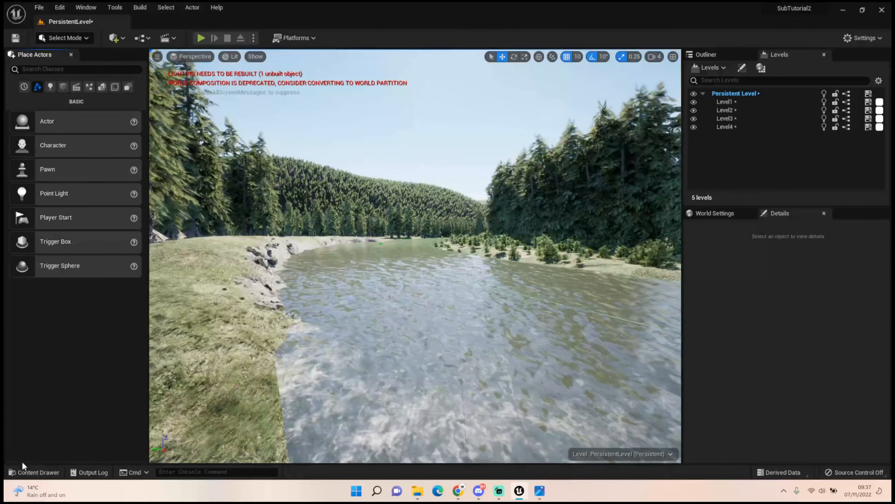
left_click(21, 472)
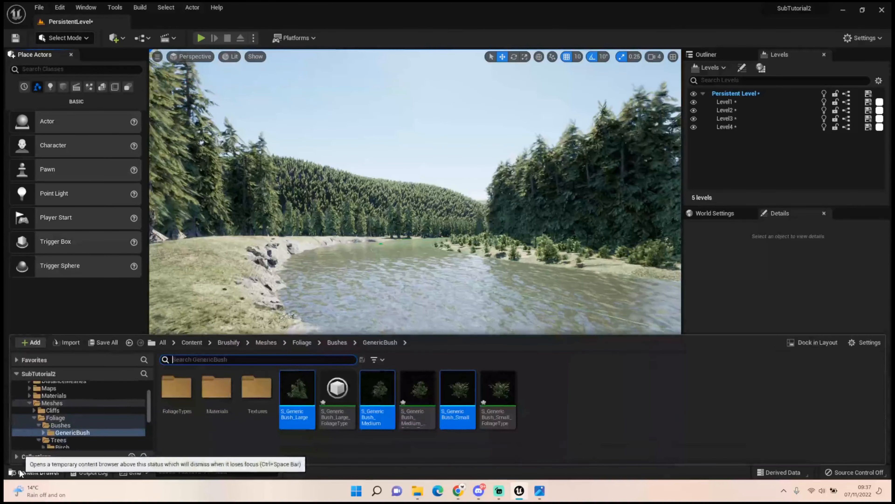
left_click(267, 342)
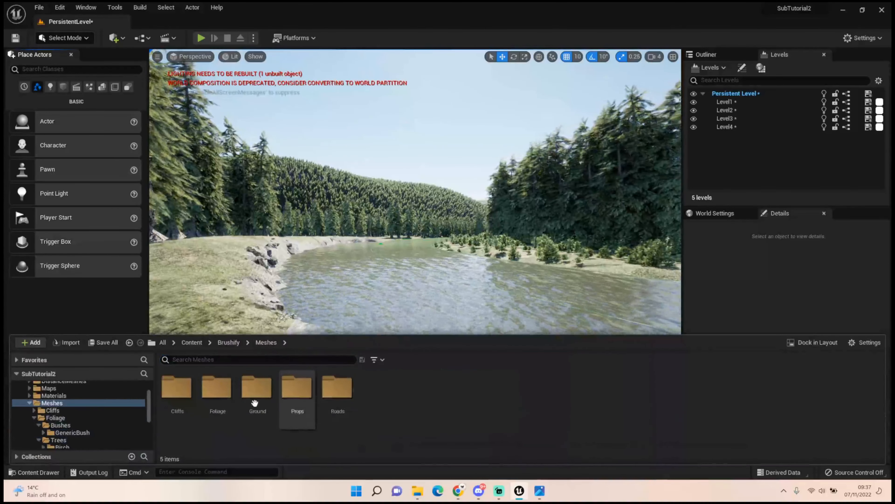
double_click(255, 402)
double_click(179, 391)
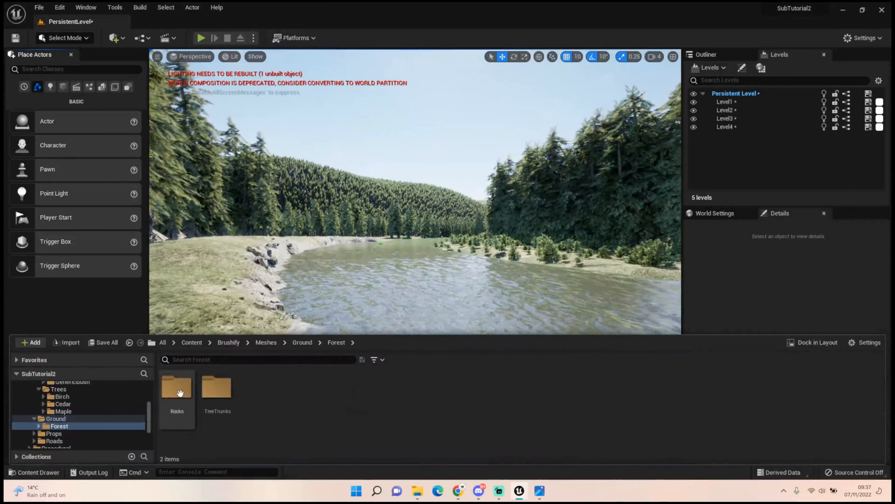
double_click(178, 390)
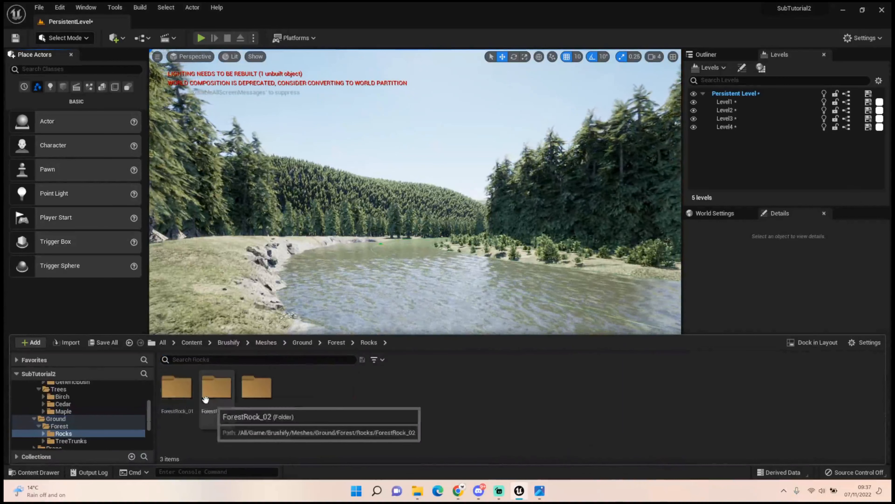
Browse the forest rock folders and place the S_ForestRock_02 mesh in the river
double_click(177, 388)
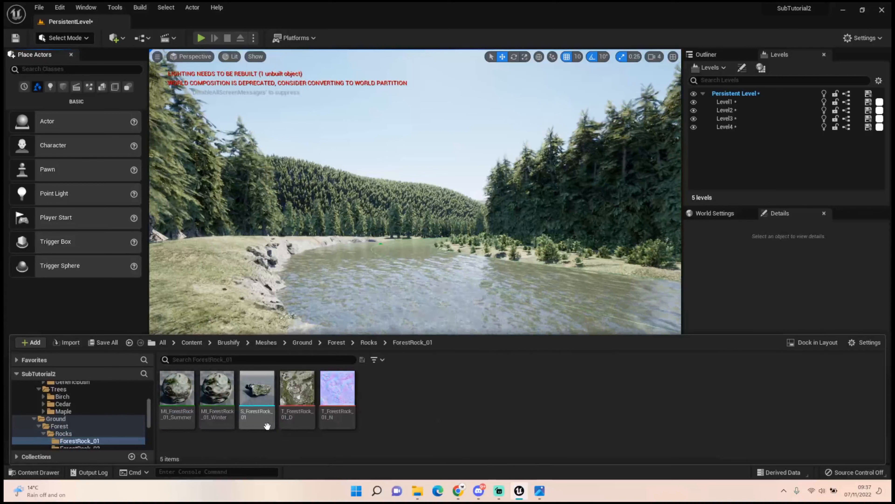
left_click(368, 343)
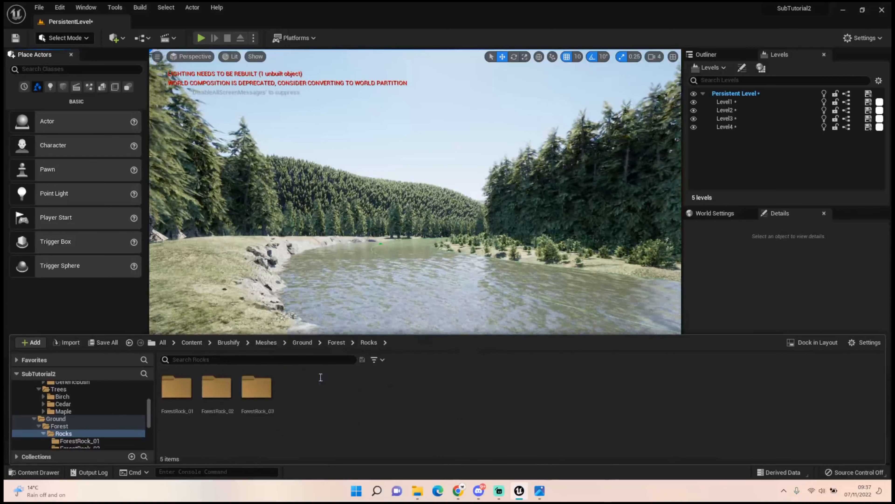
double_click(216, 387)
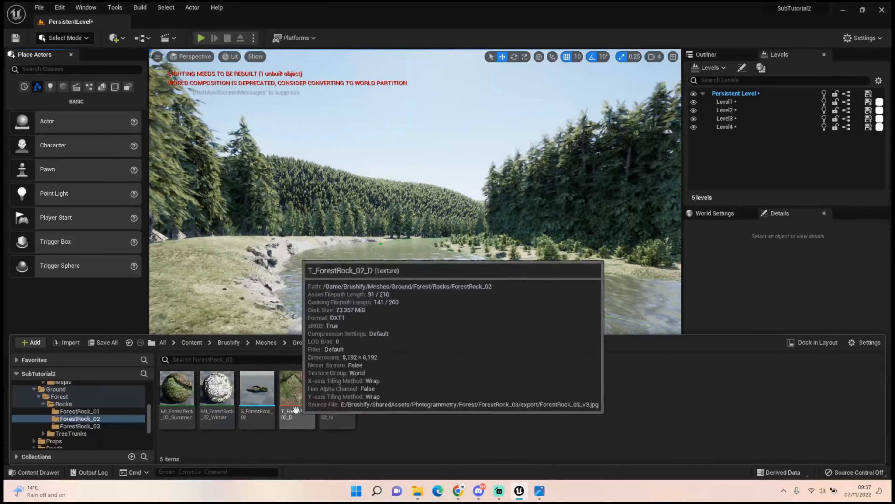
left_click(261, 380)
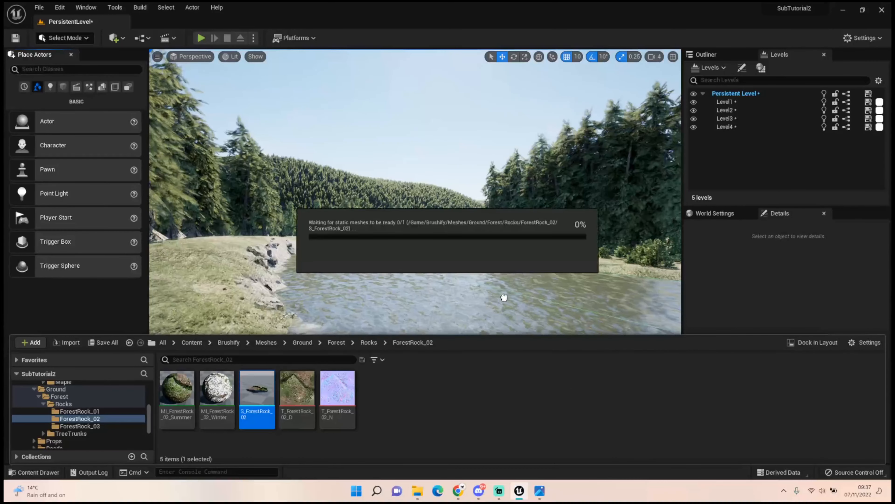
left_click_drag(257, 388, 480, 299)
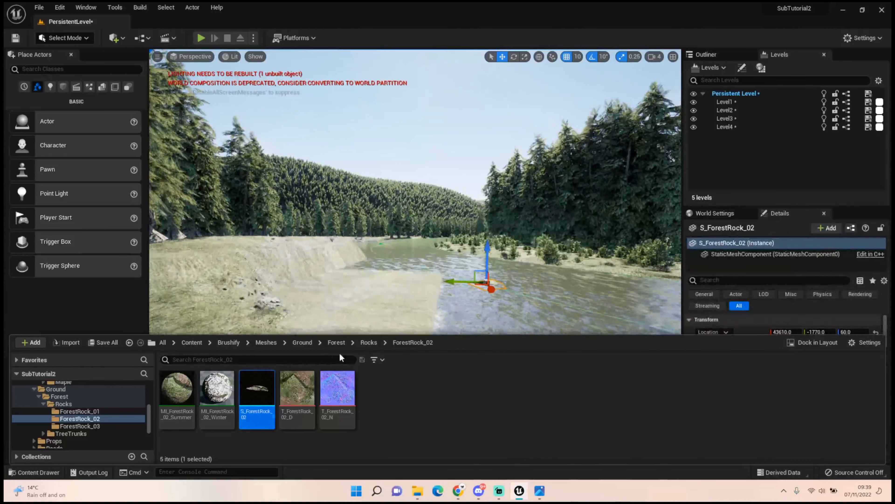
Open the ForestRock_03 asset folder and delete the S_ForestRock_02 rock from the river
left_click(368, 342)
double_click(256, 387)
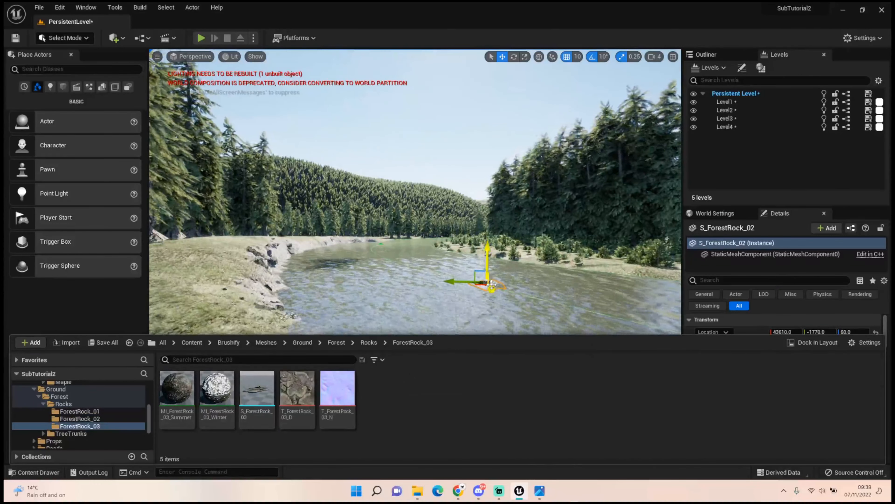
left_click(492, 283)
key("Delete")
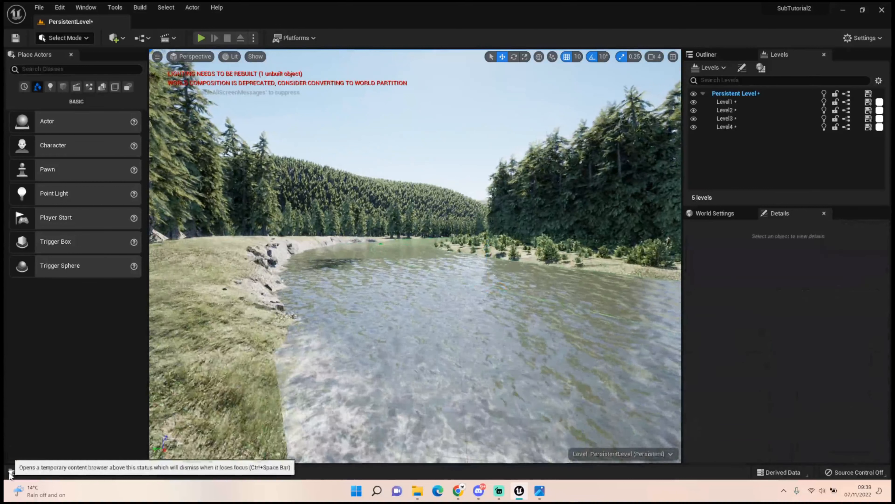
Place the S_ForestRock_03 mesh in the river and rotate it 30° about the vertical axis
left_click(33, 472)
left_click_drag(248, 393, 486, 292)
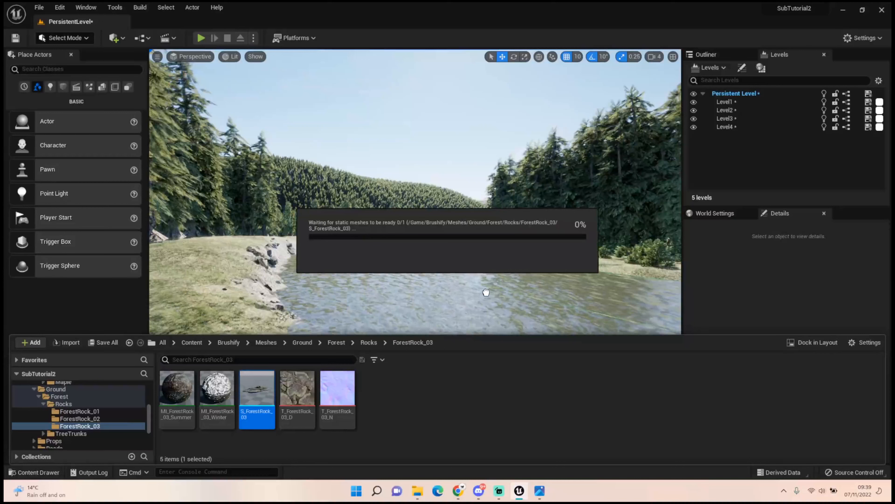
mouse_move(485, 292)
left_mouse_down()
mouse_move(419, 291)
mouse_move(490, 297)
mouse_move(497, 286)
mouse_move(493, 299)
left_mouse_up()
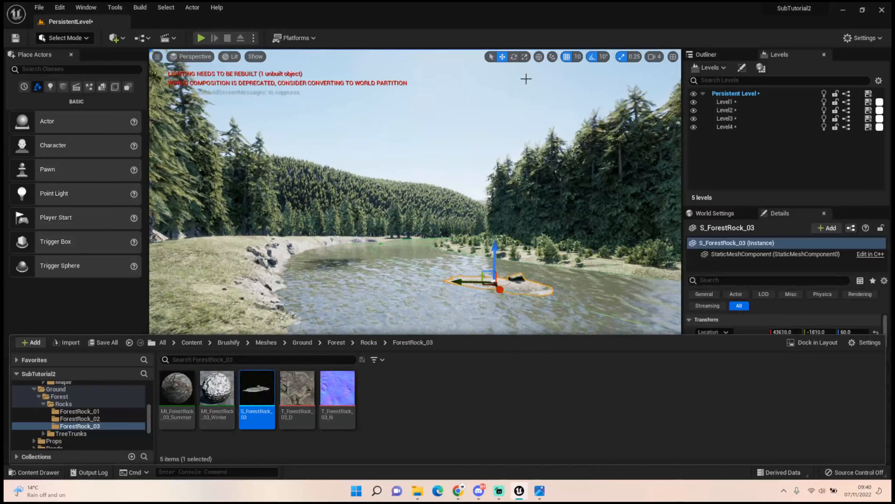
left_click(514, 57)
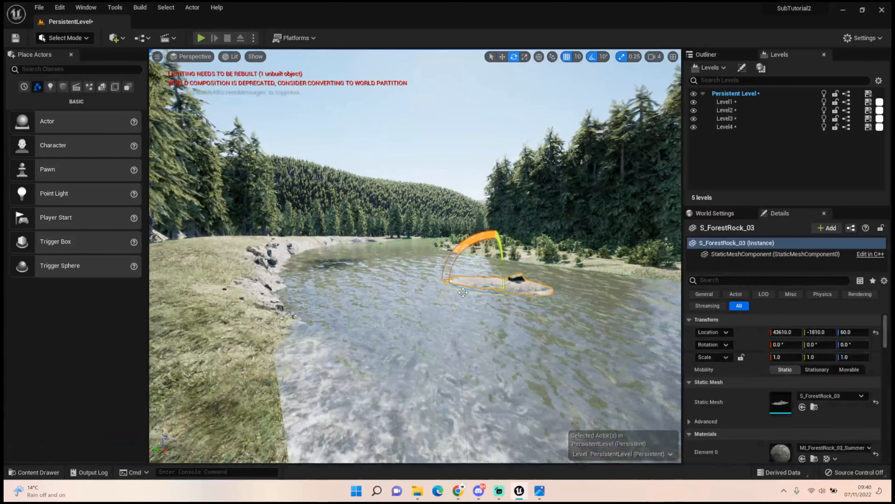
left_click_drag(463, 292, 475, 297)
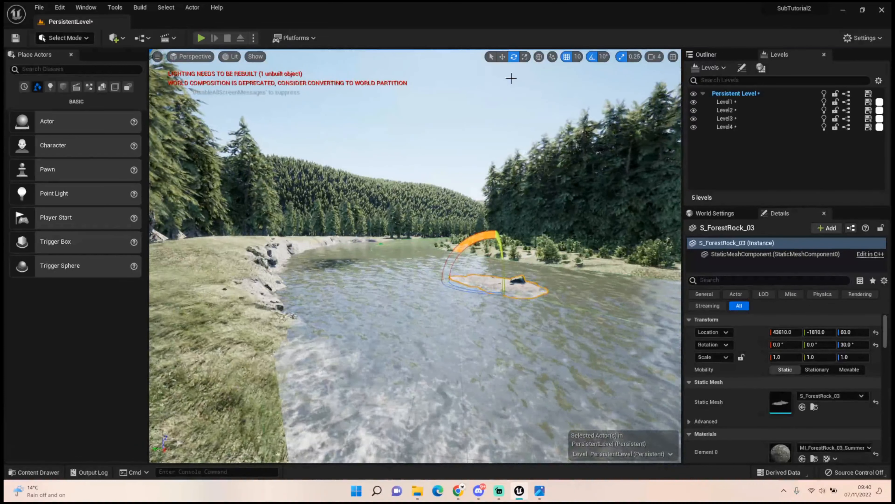
Move the S_ForestRock_03 rock toward the opposite bank to Y -2000 and turn it to 40° about the vertical axis
left_click(503, 57)
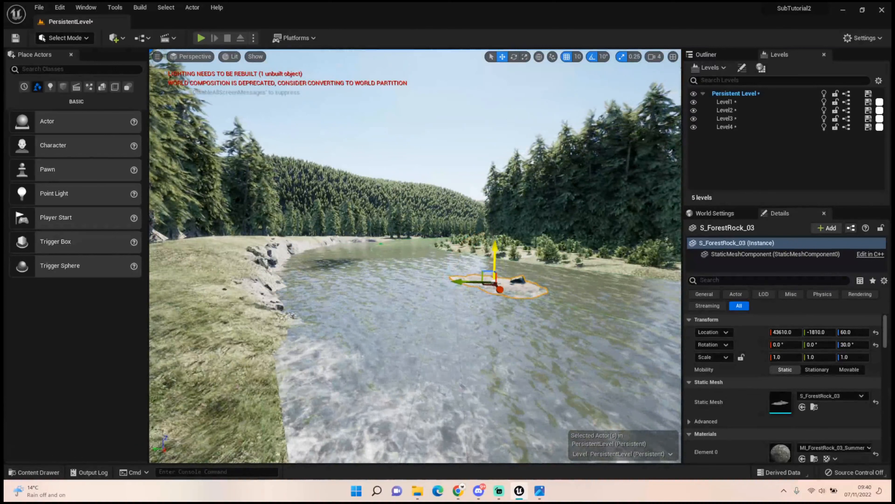
left_click_drag(493, 245, 495, 244)
left_click_drag(463, 281, 503, 281)
key("e")
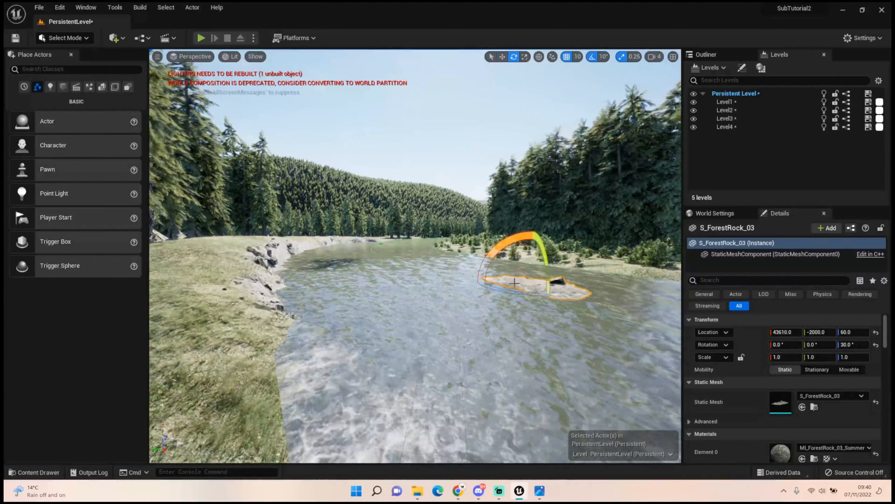
left_click_drag(510, 291, 523, 293)
Set the viewport camera speed to 2
right_click_drag(521, 294, 512, 275)
key("w")
key("w")
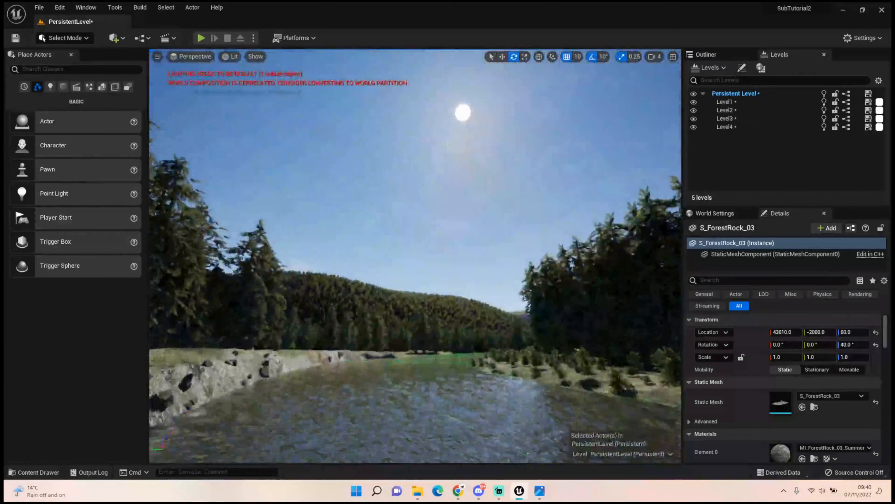
left_click(654, 57)
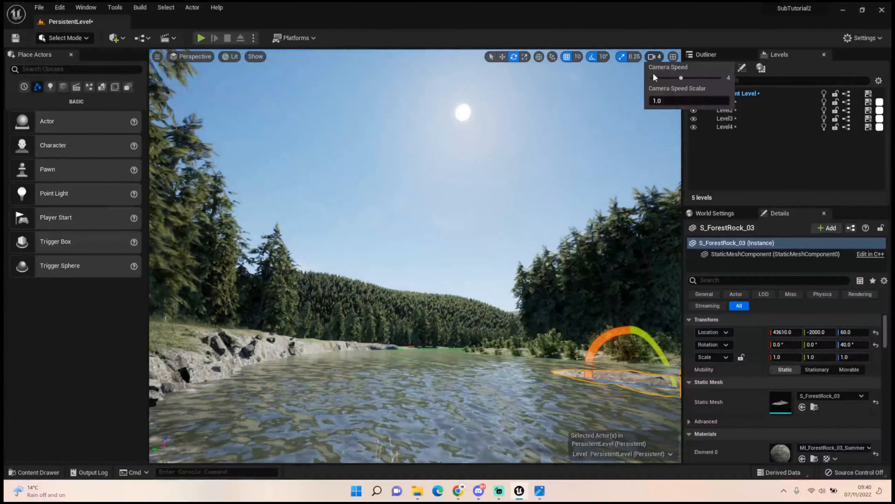
Frame the river from above its grassy bank and compare the scene with the reference picture Enviroment Image.jpg
right_click_drag(509, 233, 550, 238)
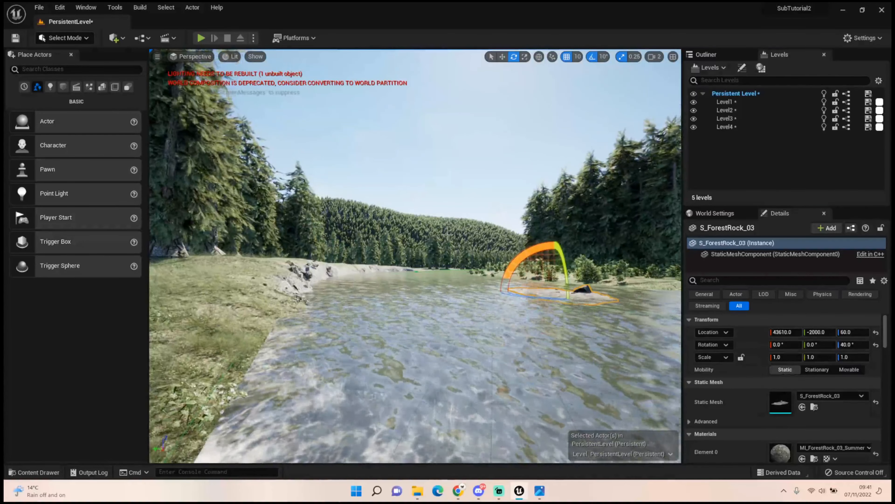
key("w")
mouse_move(354, 278)
right_mouse_down()
mouse_move(366, 268)
mouse_move(364, 307)
mouse_move(365, 279)
right_mouse_up()
key("s")
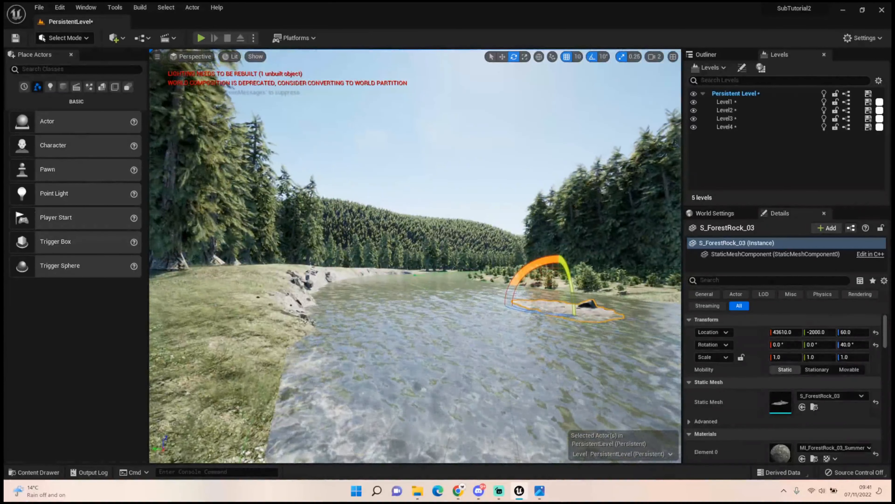
left_click_drag(3, 85, 325, 148)
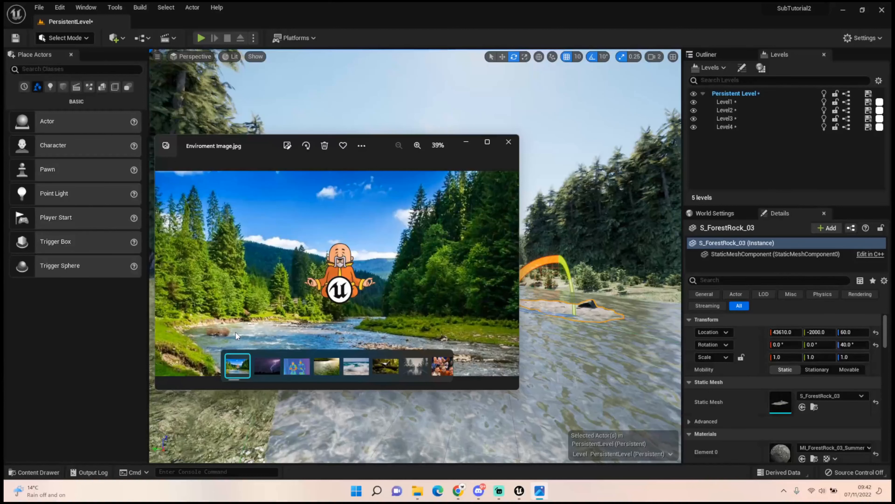
left_click(508, 141)
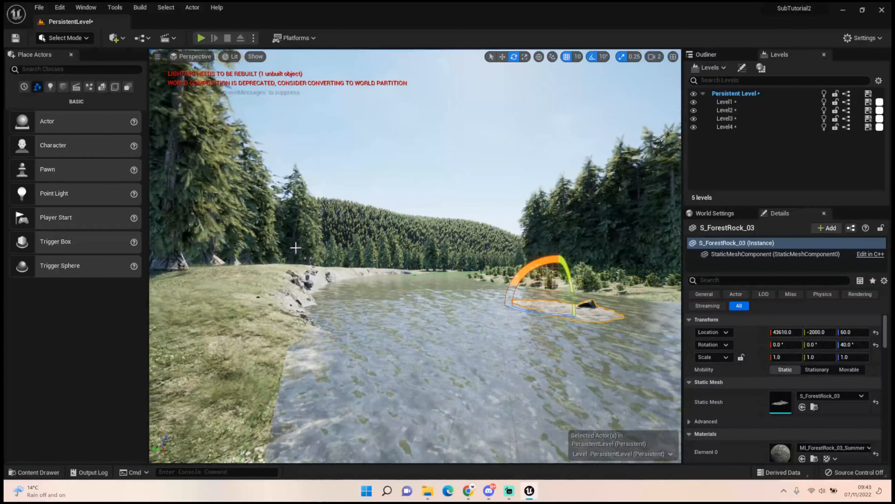
Inspect the finished river scene from several viewpoints, covering both banks, the tree clusters, the S_ForestRock_03 rock and the background mountains
right_click_drag(391, 235, 377, 301)
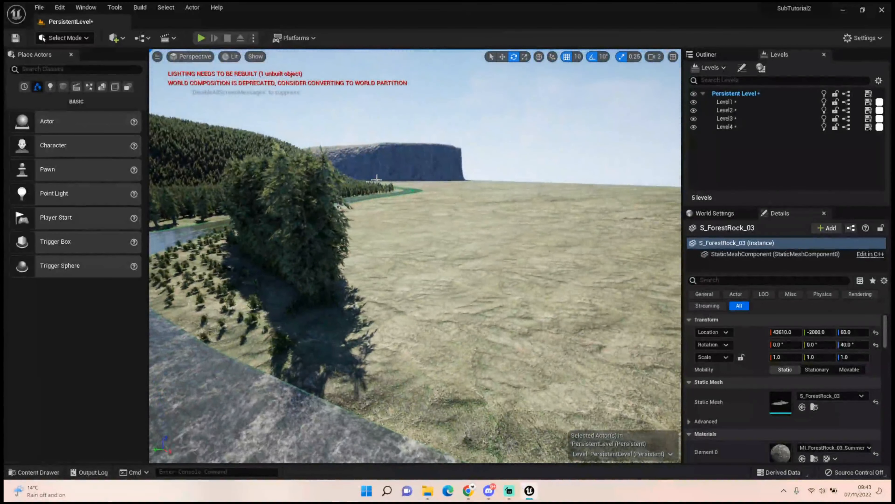
right_click_drag(431, 209, 391, 212)
right_click_drag(446, 180, 402, 181)
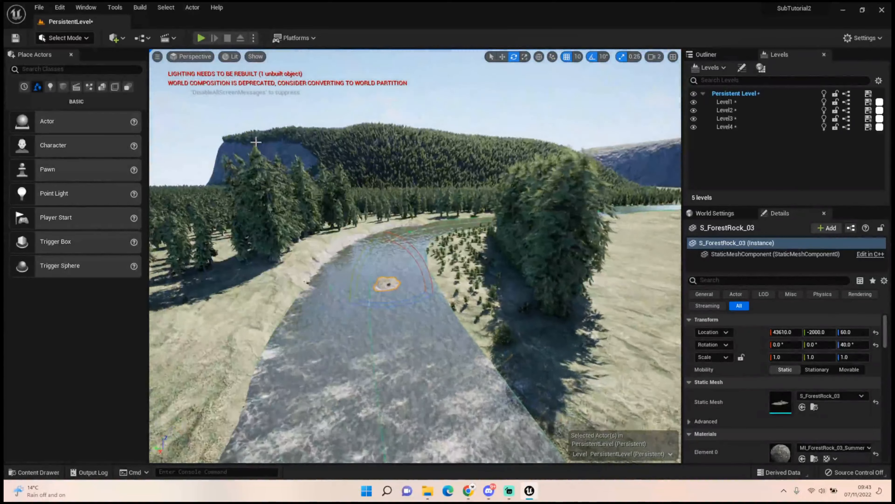
right_click_drag(474, 159, 432, 173)
key("w")
key("w")
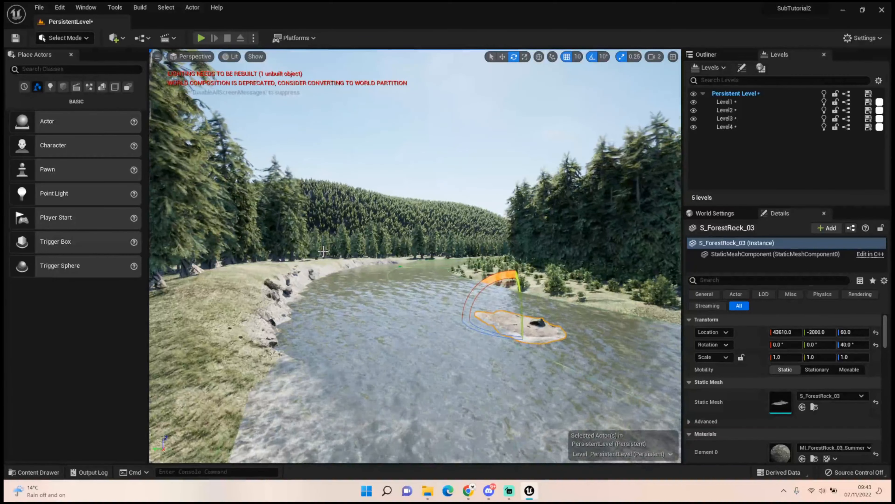
right_click_drag(414, 287, 494, 268)
key("w")
right_click_drag(475, 322, 501, 332)
key("w")
key("w")
right_click_drag(475, 302, 471, 327)
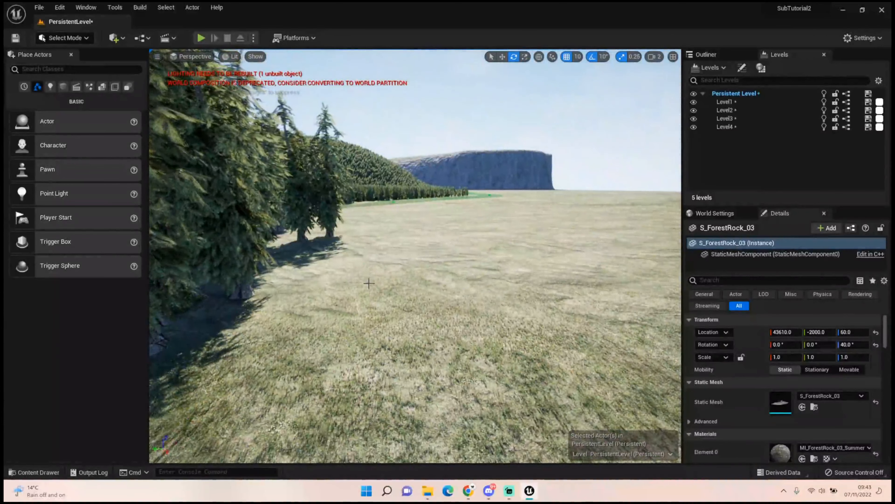
right_click_drag(376, 269, 172, 263)
key("w")
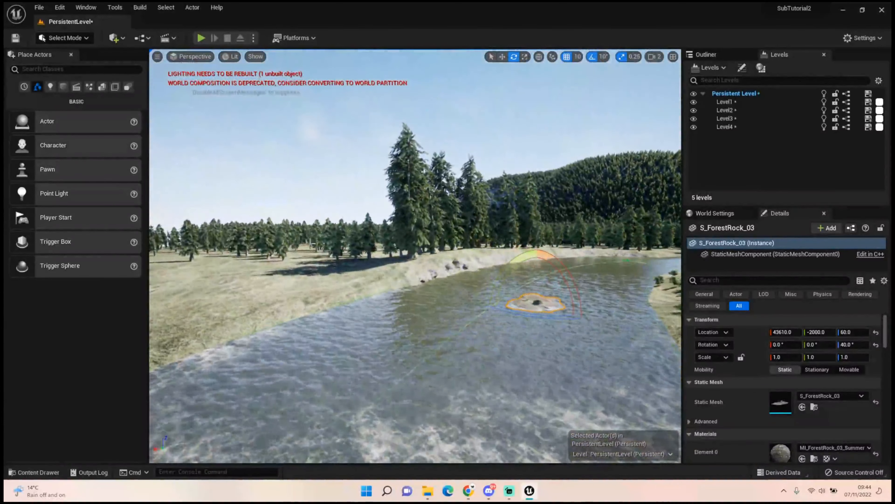
right_click_drag(256, 272, 388, 267)
key("w")
key("w")
key("a")
right_click_drag(316, 293, 316, 302)
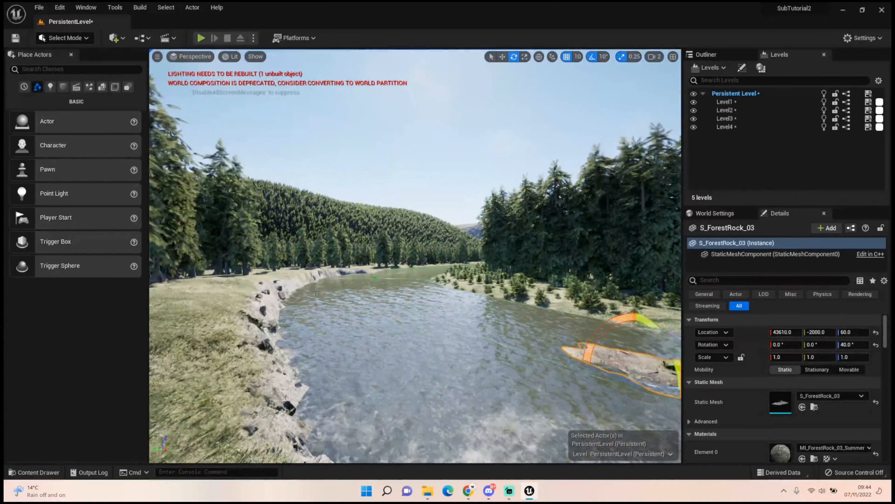